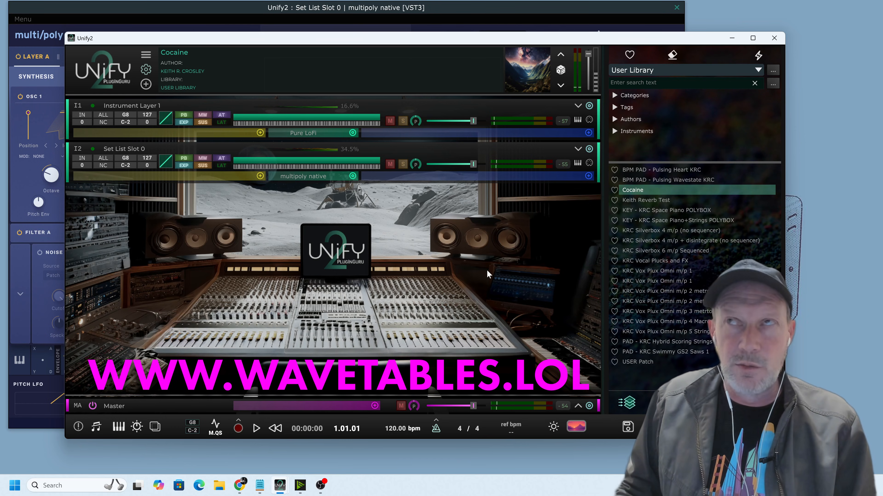
View the multi/poly plugin editor, return to the Unify2 main window, and audition the Cocaine patch with the transport.
{"action": "left_click", "coordinate": [496, 15]}
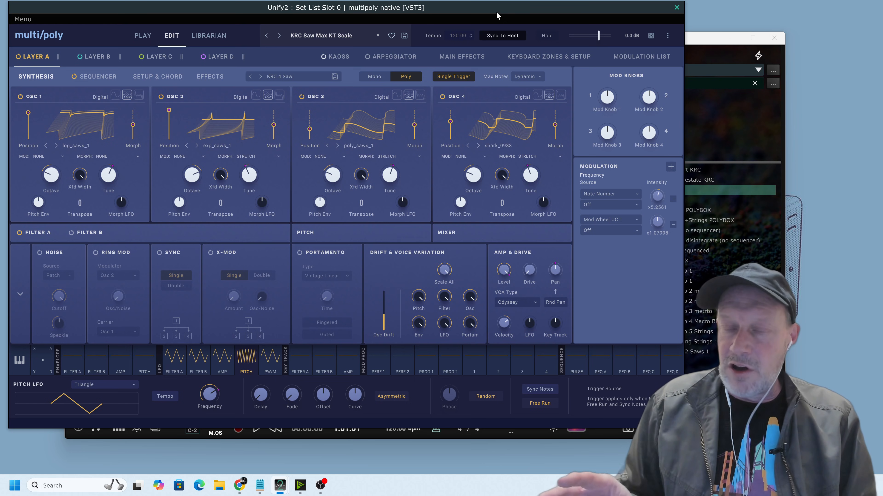
{"action": "left_click", "coordinate": [763, 117]}
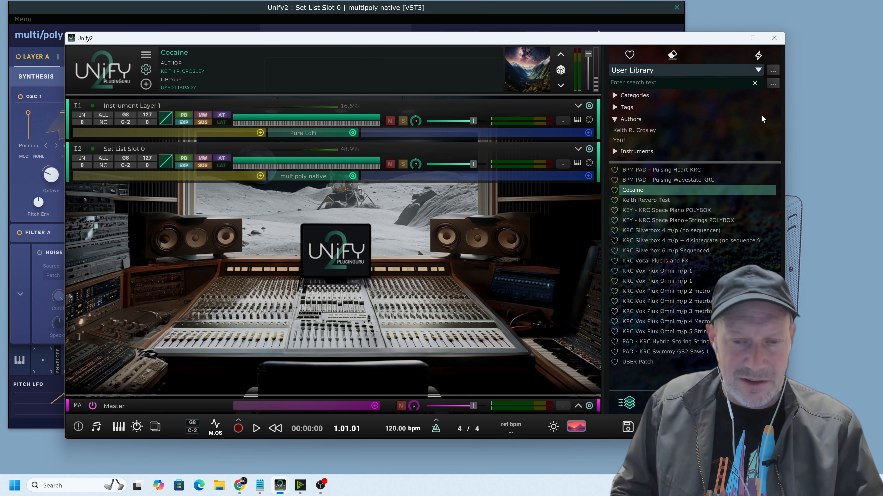
{"action": "key", "text": "space"}
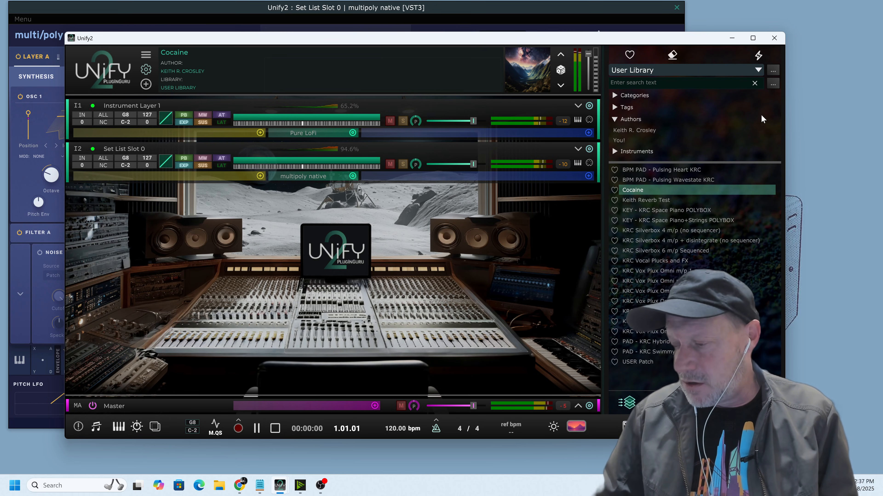
{"action": "key", "text": "space"}
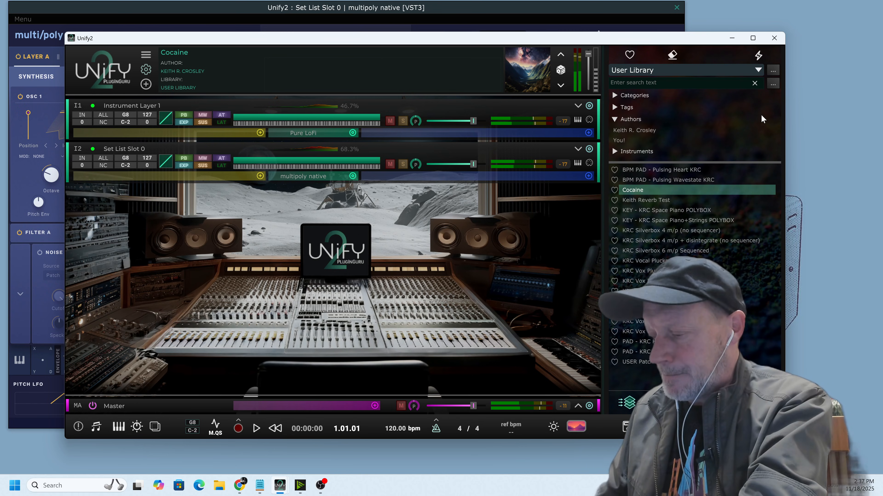
{"action": "key", "text": "space"}
{"action": "key", "text": "space"}
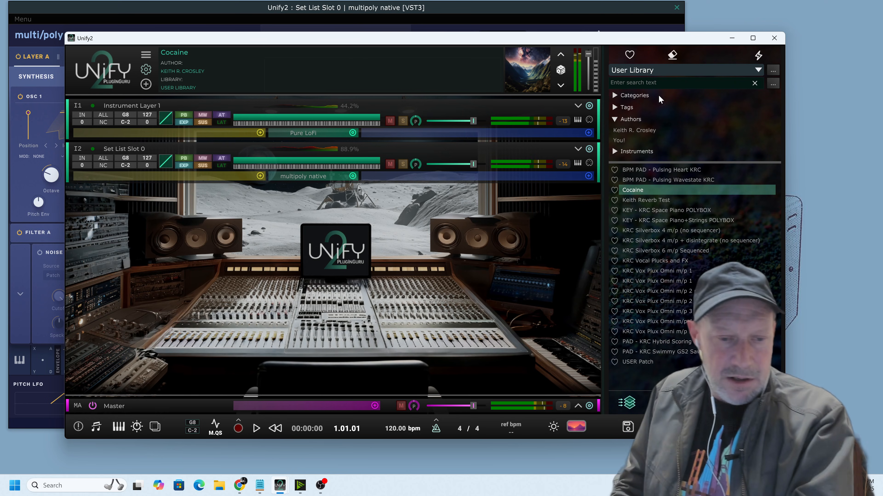
Consult the notes titled DARE TO KEEP MODULATING YOUR SYNTHS and bring the multi/poly editor back to the front.
{"action": "mouse_move", "coordinate": [260, 486]}
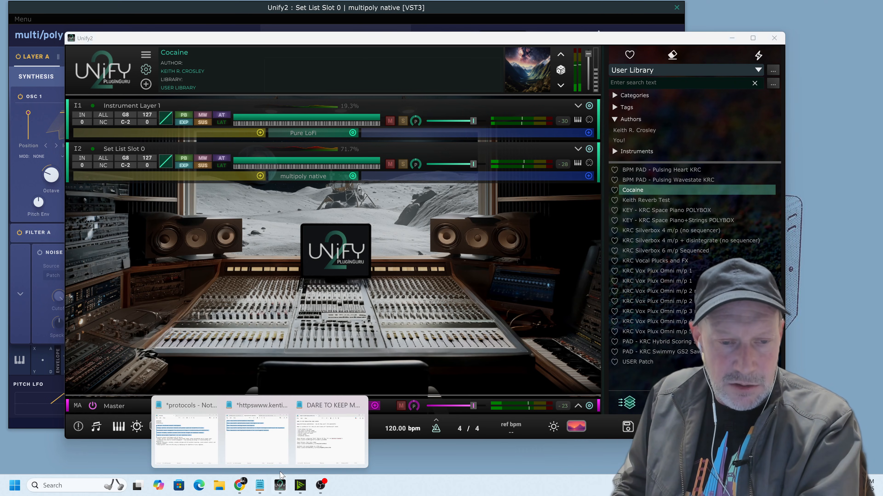
{"action": "left_click", "coordinate": [317, 452]}
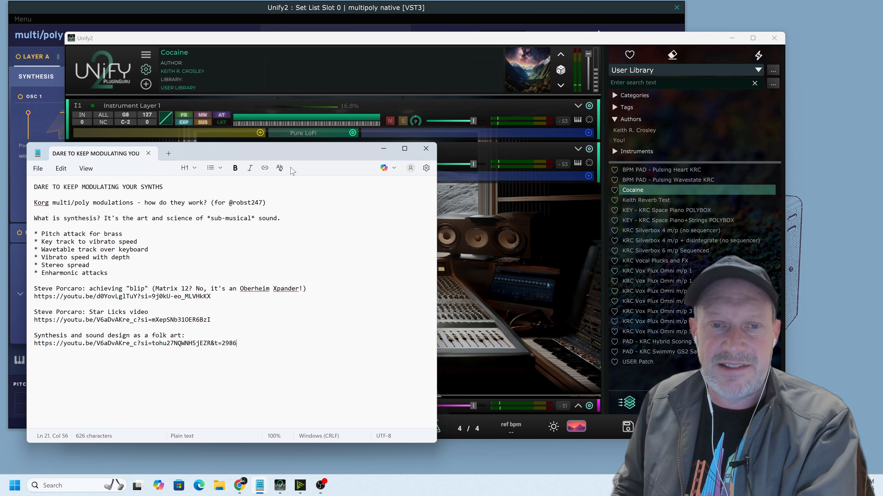
{"action": "left_click", "coordinate": [384, 81]}
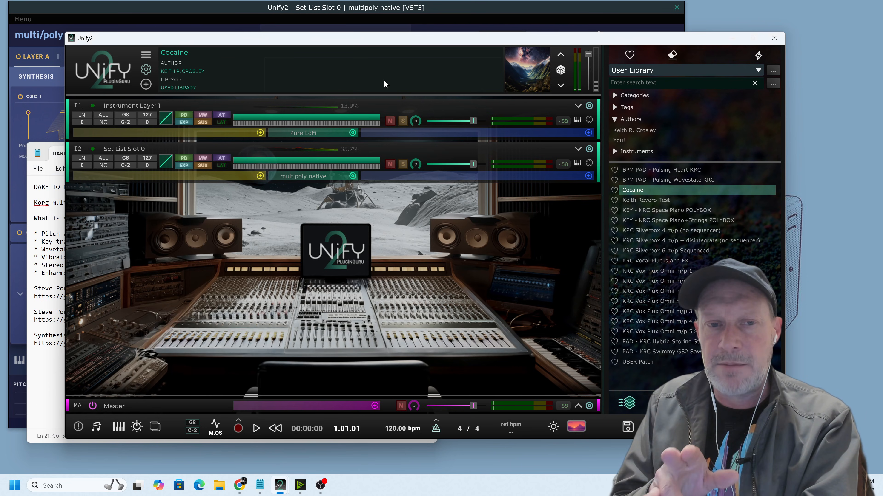
{"action": "left_click", "coordinate": [142, 15]}
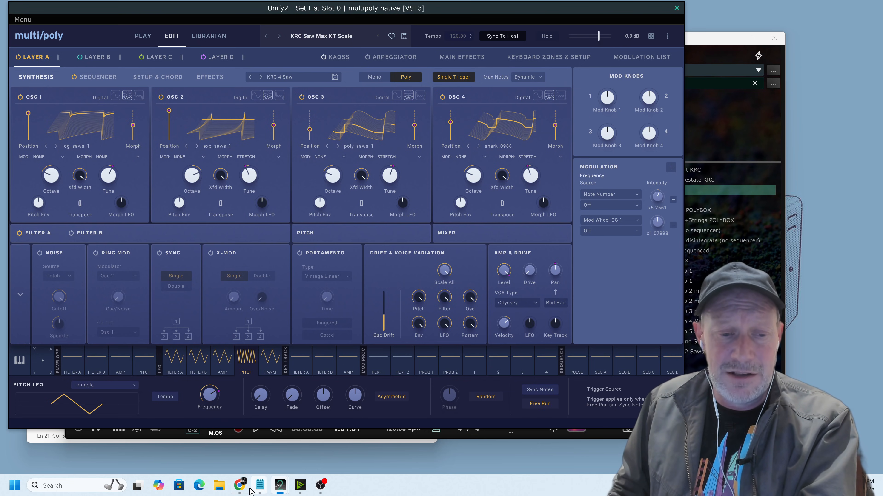
Switch to Chrome, open the related video "porcaro synthesize analog brass" in a new window, and pause its playback.
{"action": "left_click", "coordinate": [241, 486]}
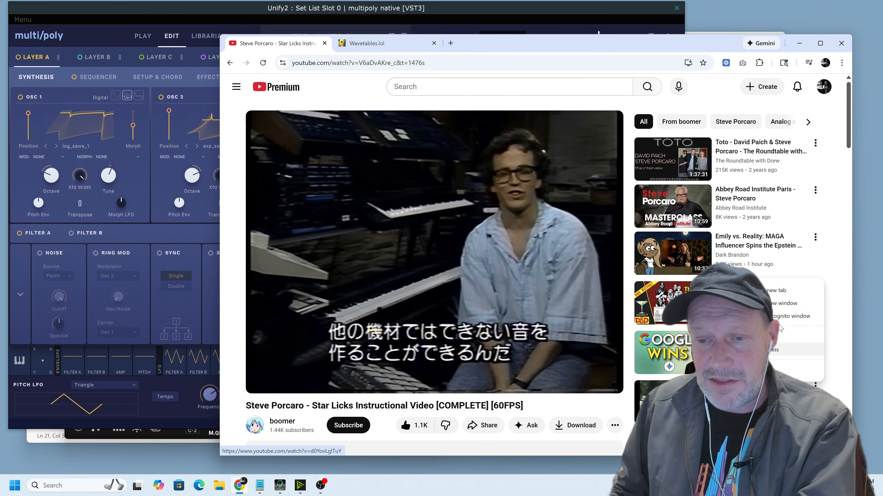
{"action": "left_click", "coordinate": [778, 305]}
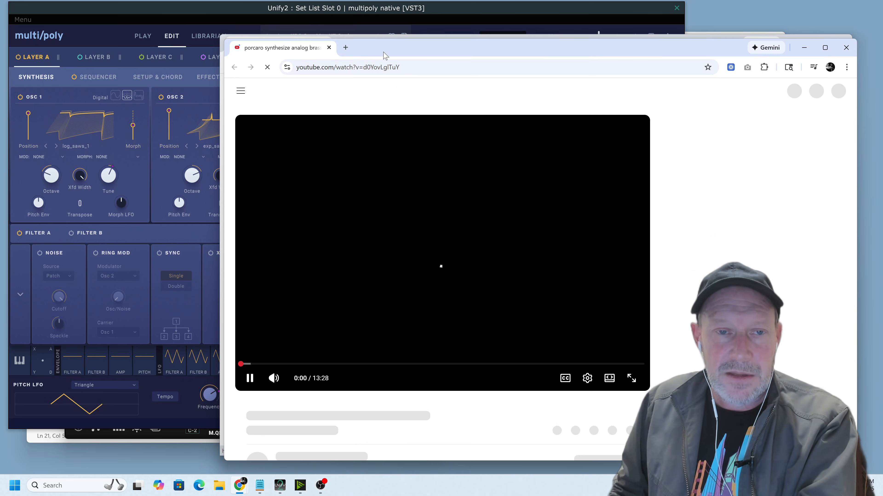
{"action": "left_click_drag", "start_coordinate": [384, 55], "coordinate": [386, 30]}
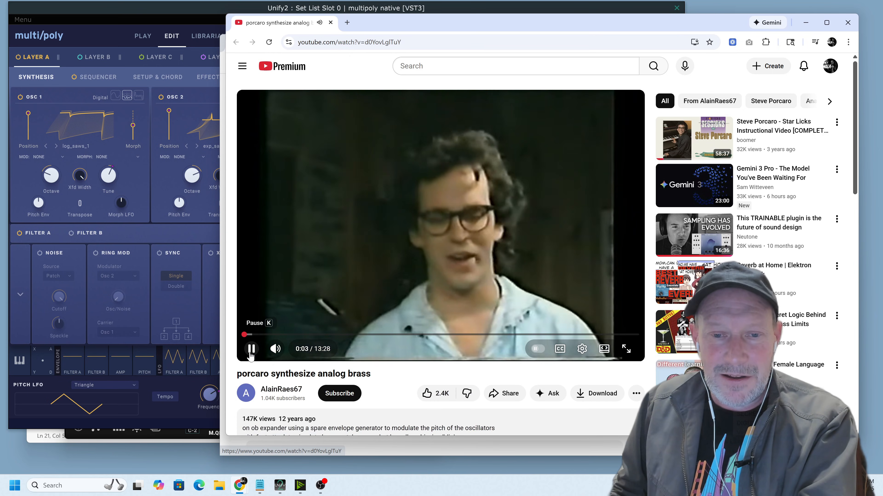
{"action": "left_click", "coordinate": [251, 352]}
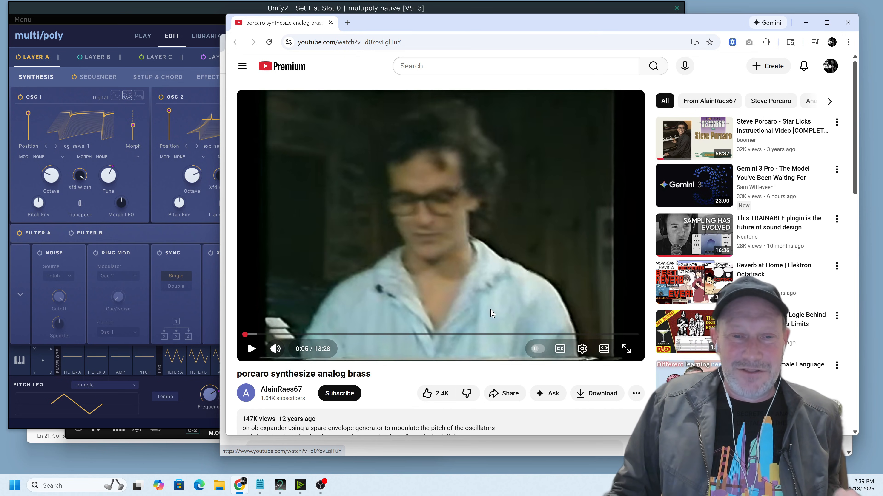
Watch excerpts of the Steve Porcaro Star Licks instructional video, skipping ahead to 18:56 and pausing there.
{"action": "left_click", "coordinate": [219, 93]}
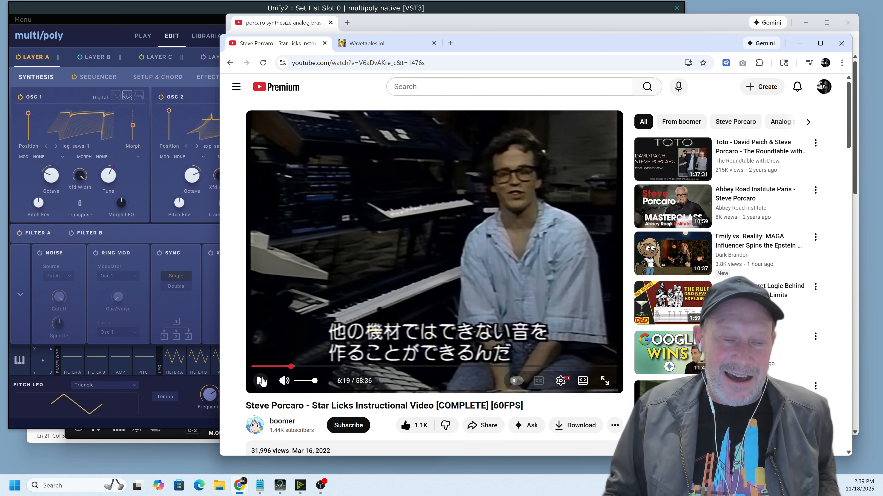
{"action": "left_click", "coordinate": [261, 380]}
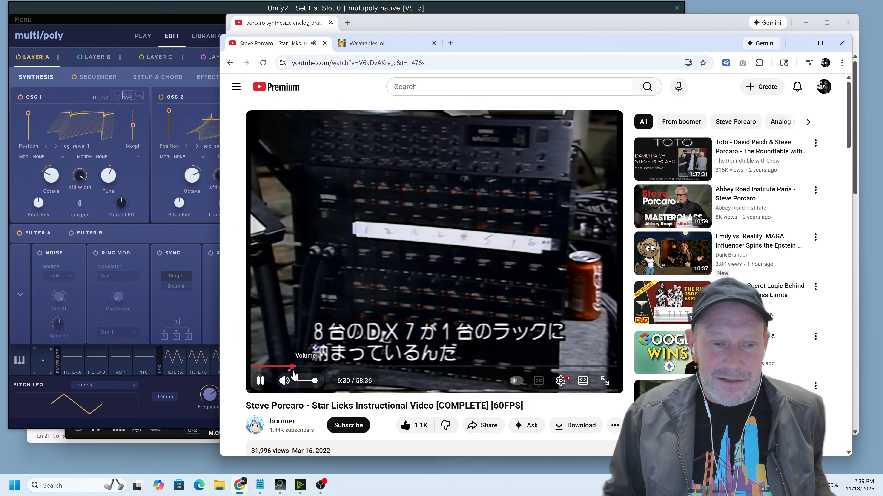
{"action": "left_click_drag", "start_coordinate": [293, 367], "coordinate": [297, 374]}
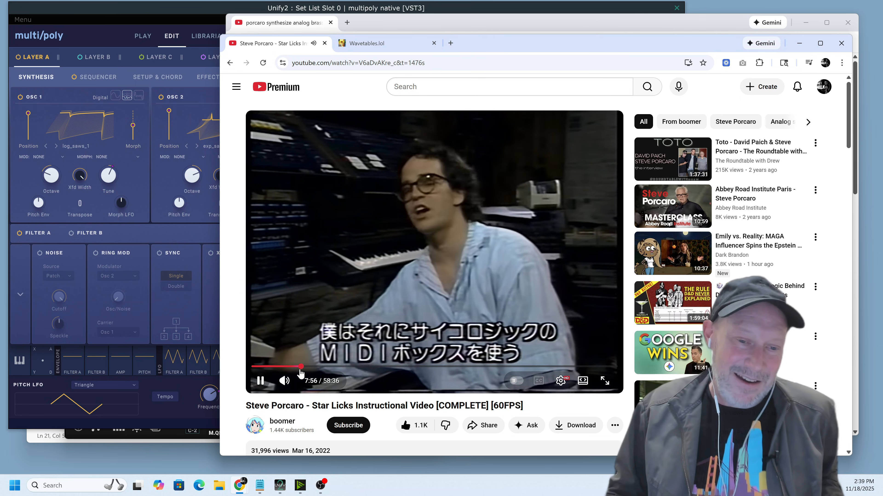
{"action": "left_click_drag", "start_coordinate": [319, 367], "coordinate": [347, 382]}
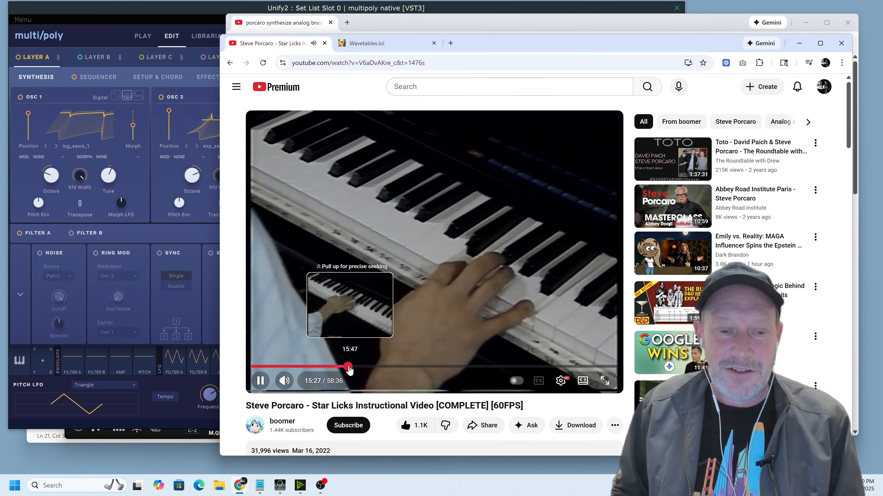
{"action": "left_click_drag", "start_coordinate": [348, 367], "coordinate": [370, 377]}
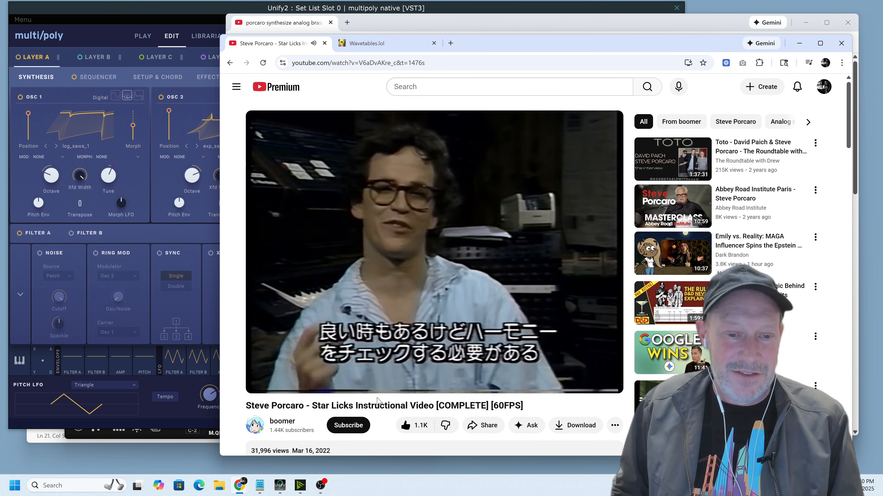
{"action": "left_click", "coordinate": [263, 384]}
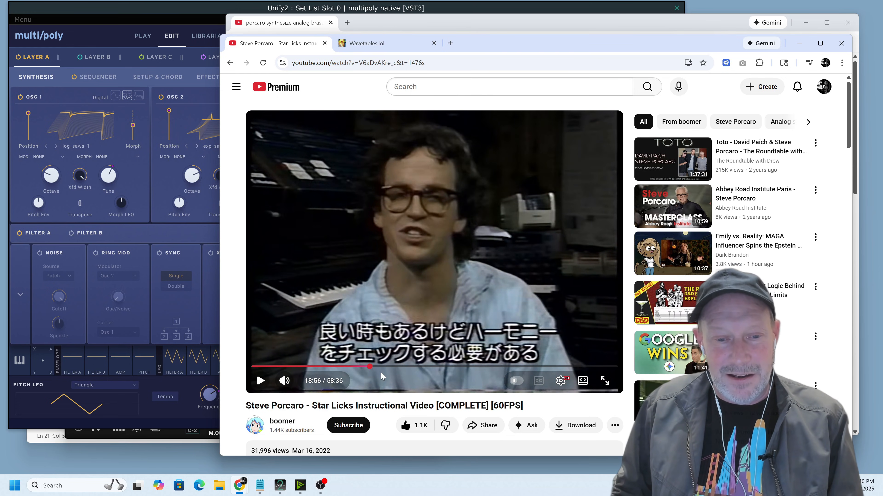
Play the Star Licks video from 25:55 and minimize both browser windows.
{"action": "left_click_drag", "start_coordinate": [371, 366], "coordinate": [413, 367]}
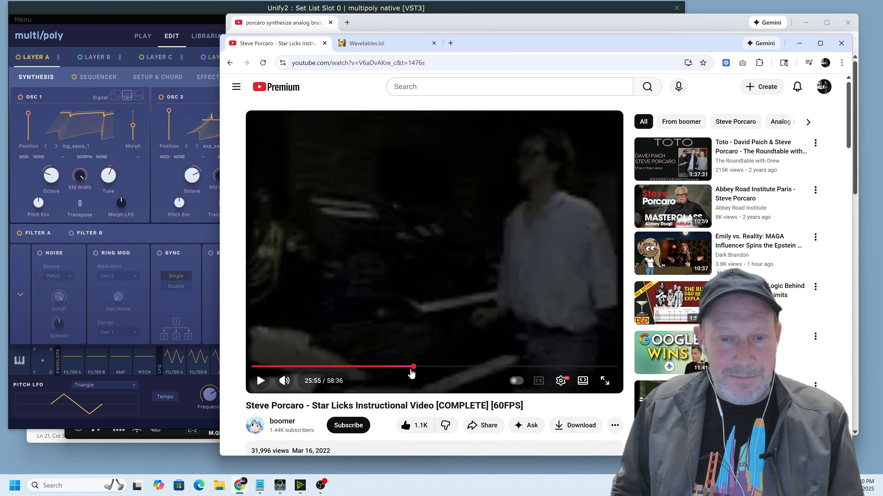
{"action": "left_click", "coordinate": [261, 380]}
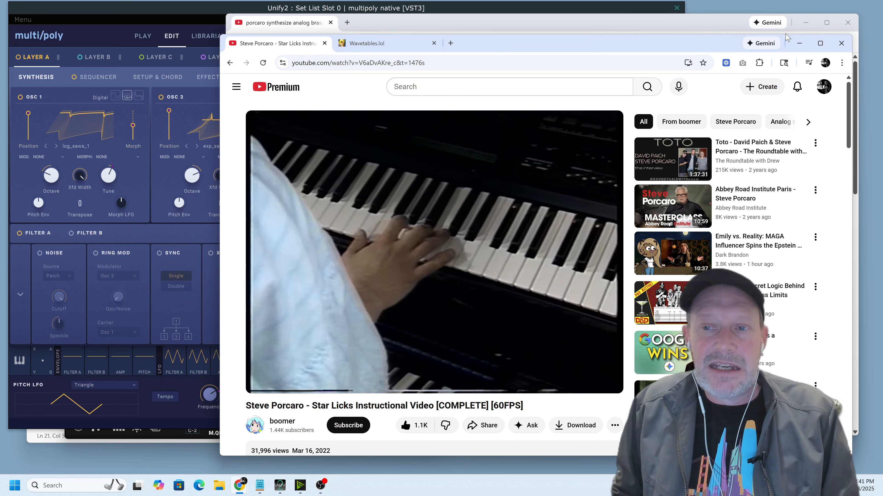
{"action": "left_click", "coordinate": [799, 43]}
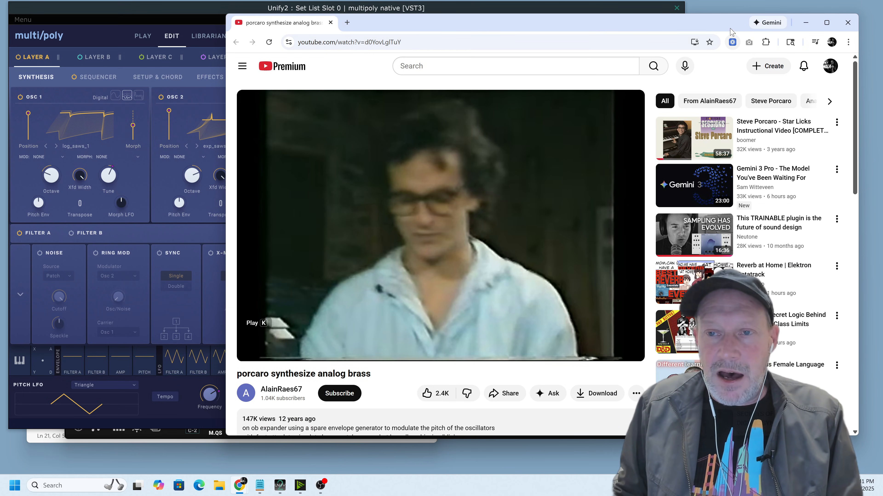
{"action": "left_click", "coordinate": [806, 23]}
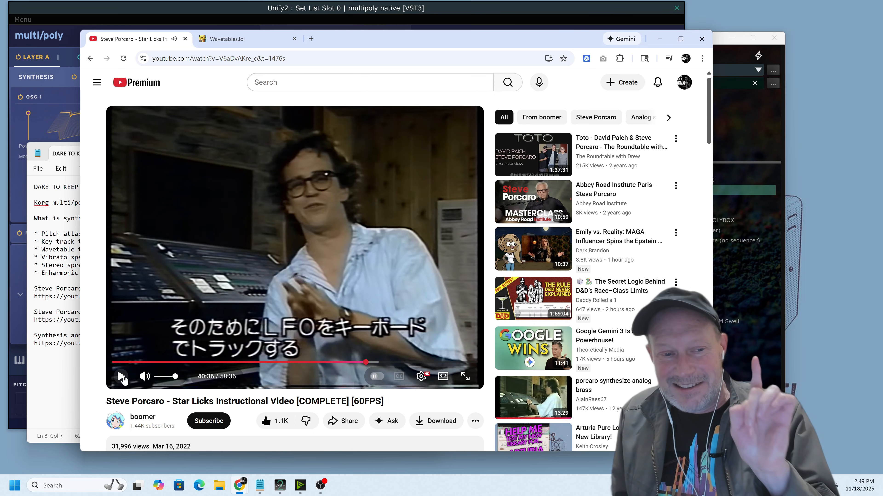
Play the Star Licks passage about LFO keyboard tracking from 40:36, pause it, and minimize the browser and notes windows.
{"action": "left_click", "coordinate": [120, 378]}
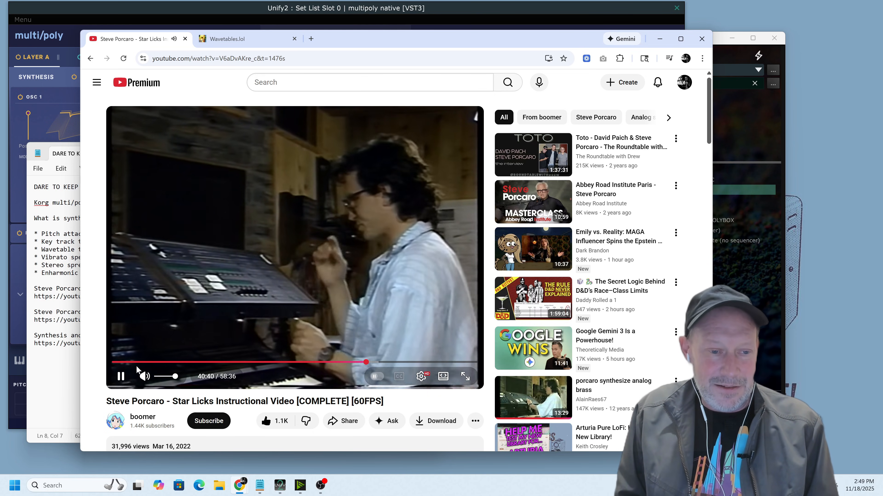
{"action": "left_click", "coordinate": [119, 376]}
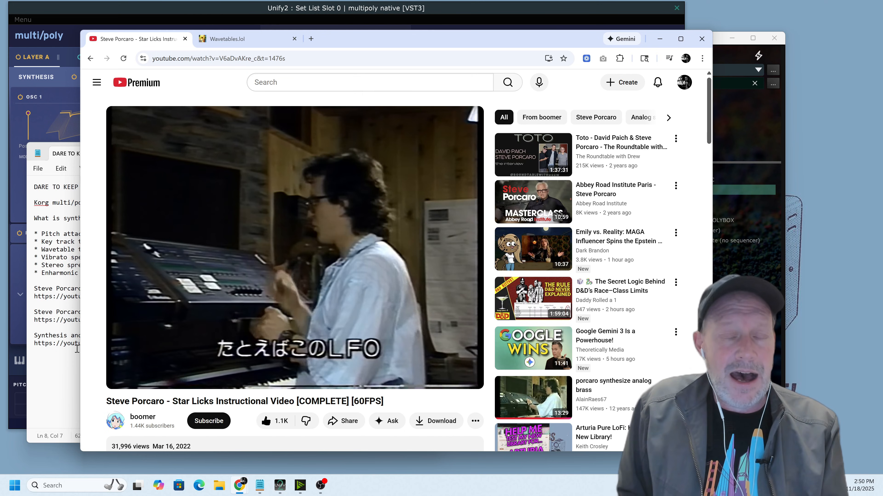
{"action": "left_click", "coordinate": [660, 39]}
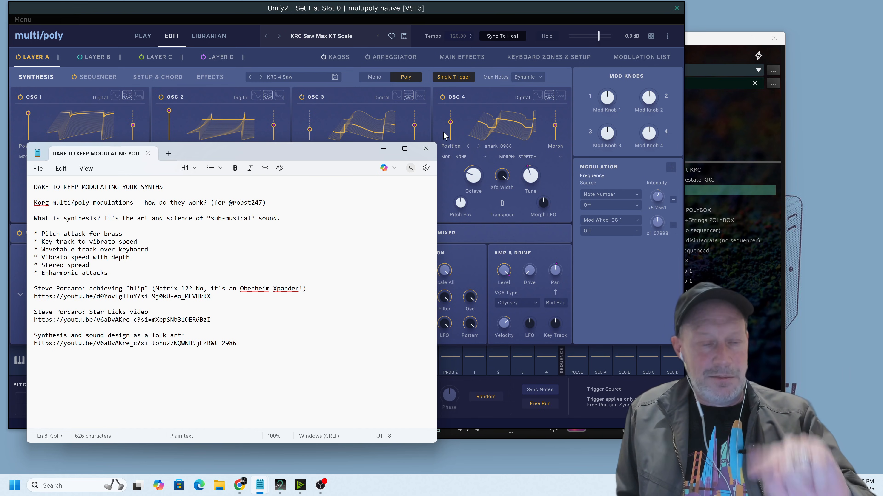
{"action": "left_click", "coordinate": [385, 153]}
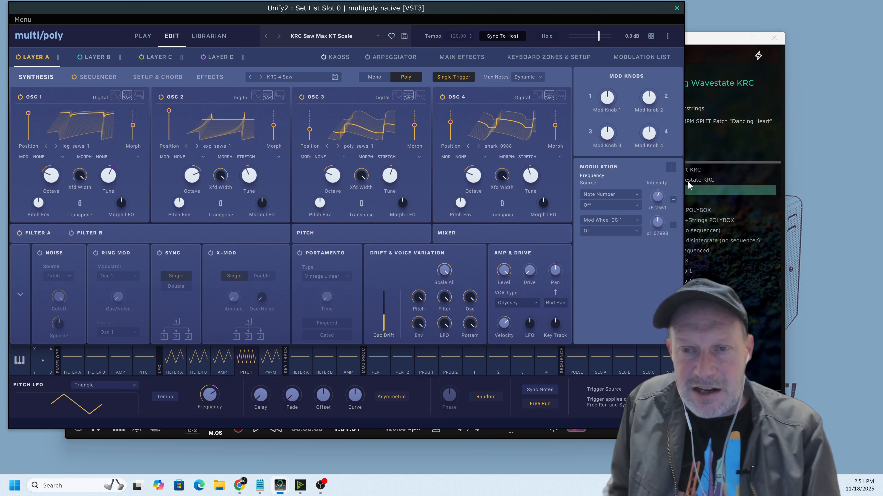
Mute the Pure LoFi instrument layer in Unify2 and audition the KRC Saw Max KT Scale sound in multi/poly.
{"action": "left_click", "coordinate": [737, 145]}
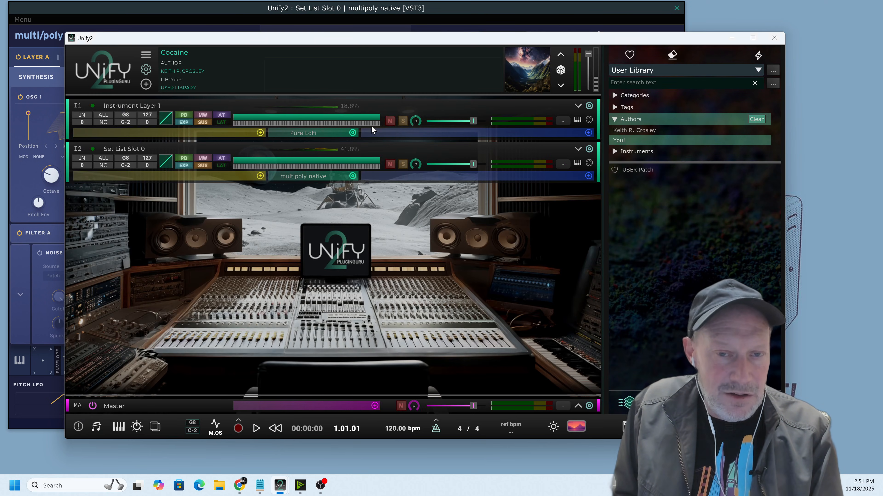
{"action": "left_click", "coordinate": [390, 120]}
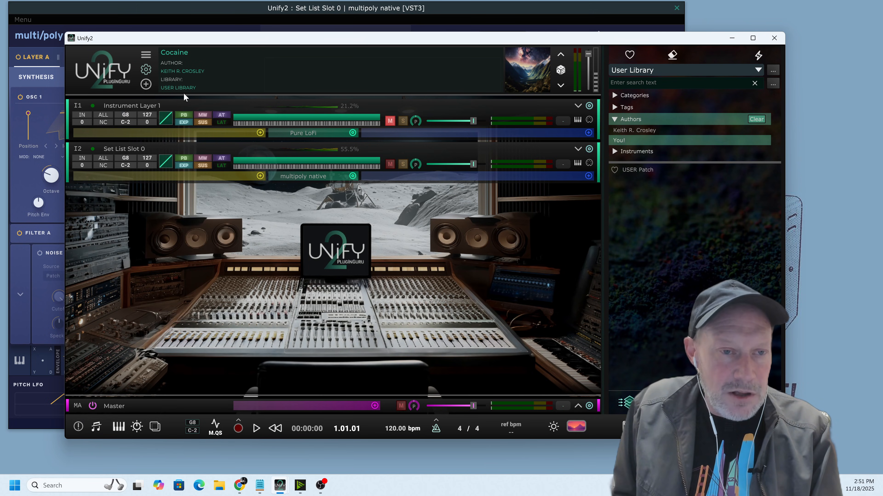
{"action": "left_click", "coordinate": [176, 13]}
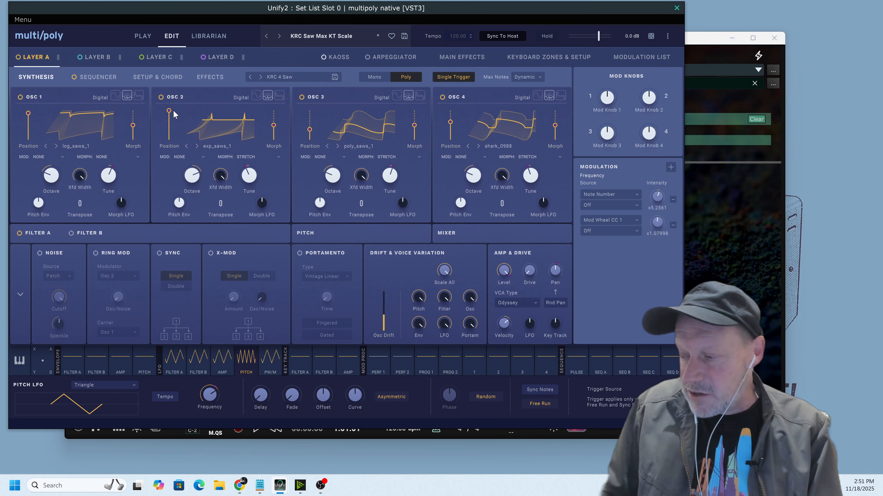
{"action": "key", "text": "space"}
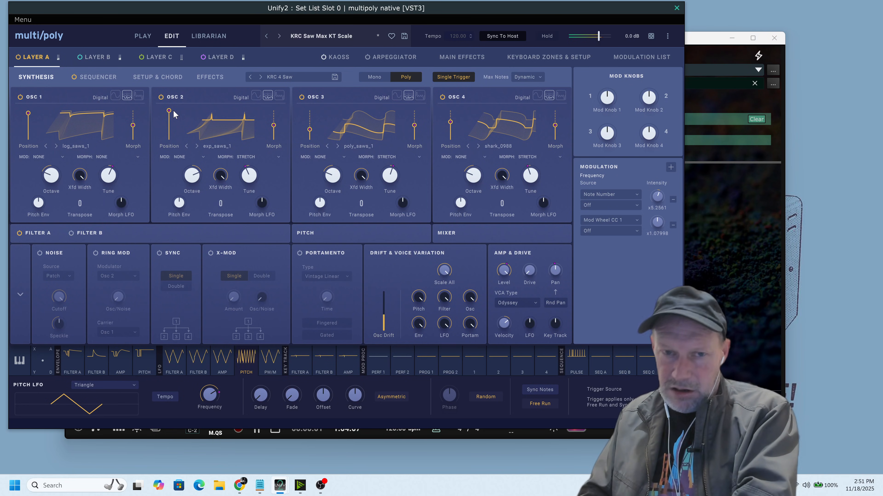
{"action": "key", "text": "space"}
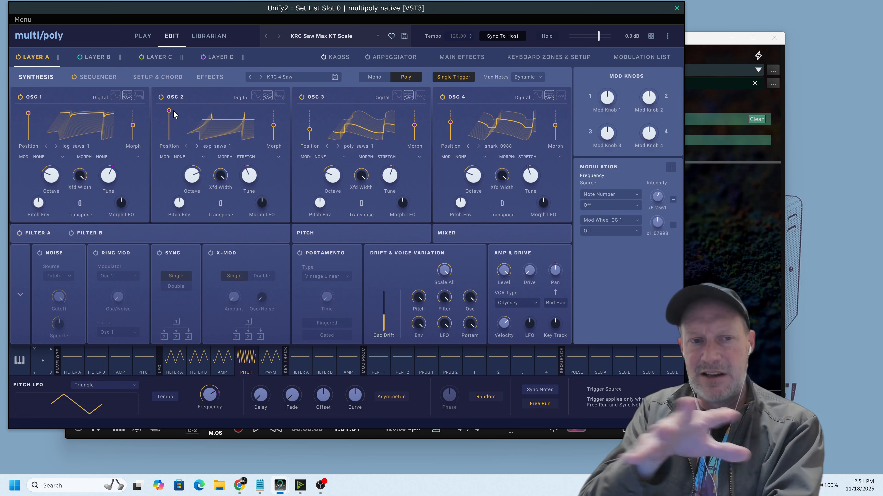
Return to the multi/poly editor and expand Layer A's filter, pitch and mixer sections.
{"action": "left_click", "coordinate": [734, 231]}
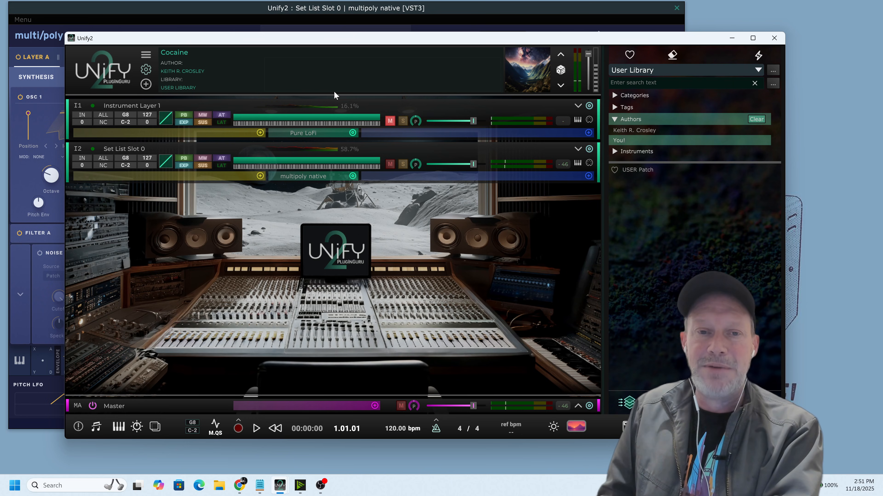
{"action": "left_click", "coordinate": [604, 19]}
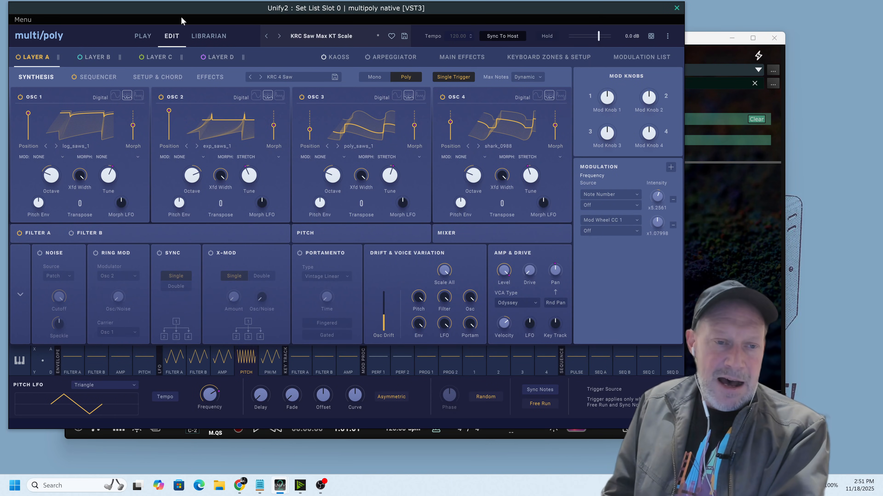
{"action": "left_click", "coordinate": [35, 233]}
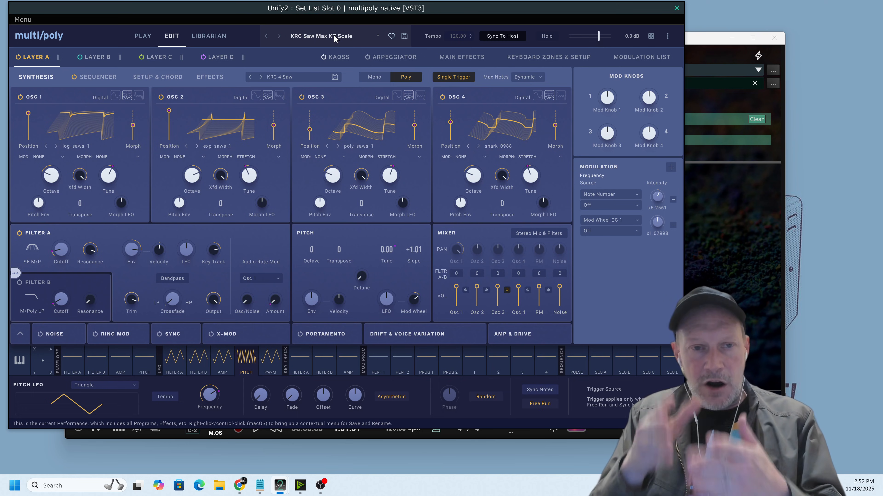
Look through the saved performances in the multi/poly Librarian and return to the sound editor.
{"action": "left_click", "coordinate": [214, 38]}
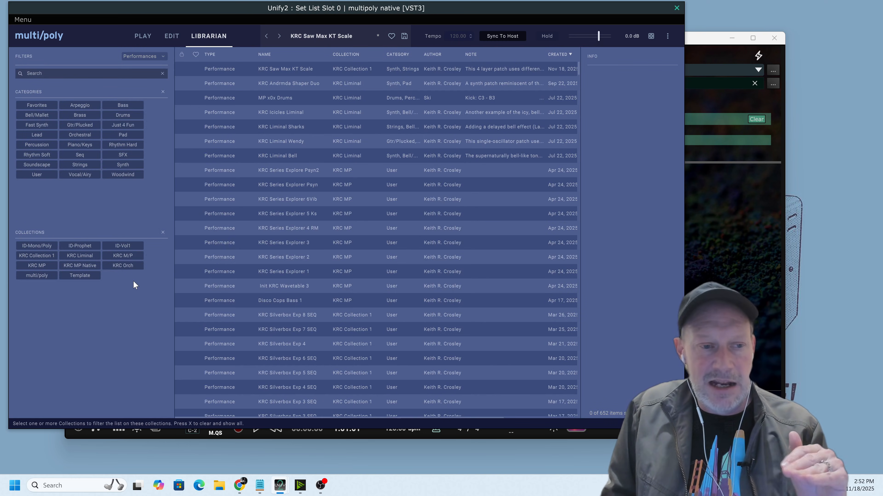
{"action": "scroll", "coordinate": [288, 212], "scroll_direction": "down", "scroll_amount": 3}
{"action": "scroll", "coordinate": [291, 210], "scroll_direction": "down", "scroll_amount": 10}
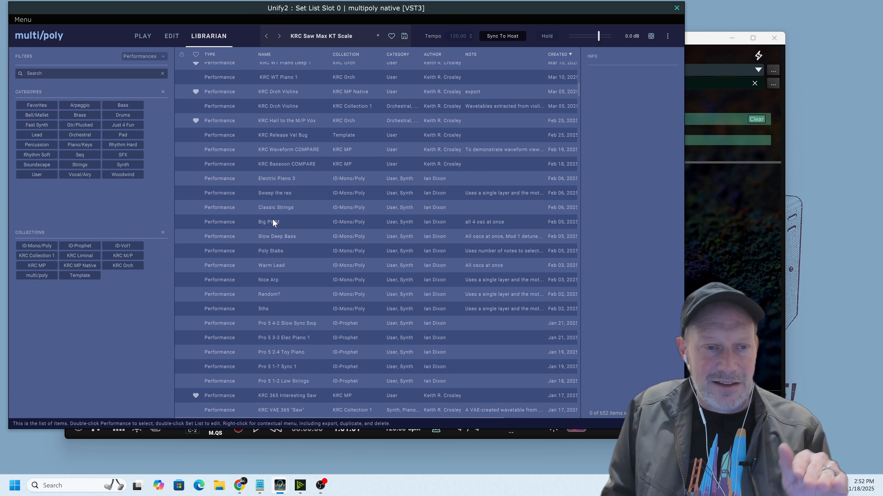
{"action": "scroll", "coordinate": [252, 226], "scroll_direction": "down", "scroll_amount": 10}
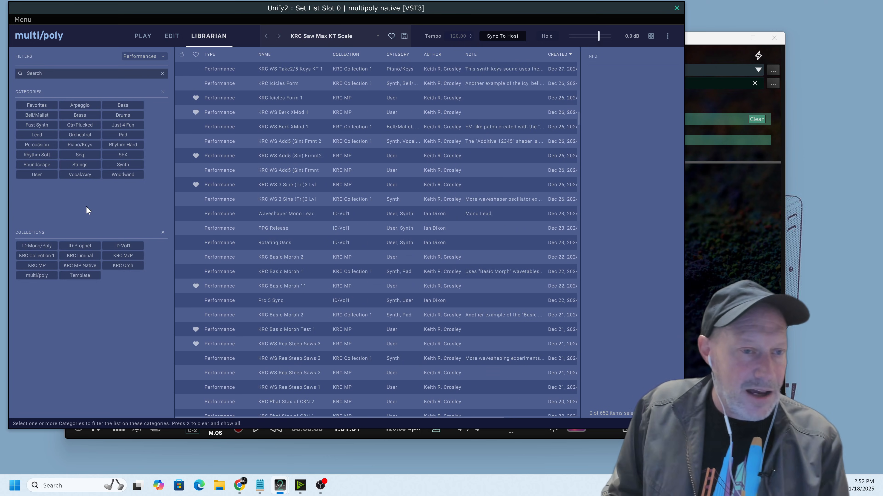
{"action": "left_click", "coordinate": [164, 72]}
{"action": "scroll", "coordinate": [282, 205], "scroll_direction": "down", "scroll_amount": 10}
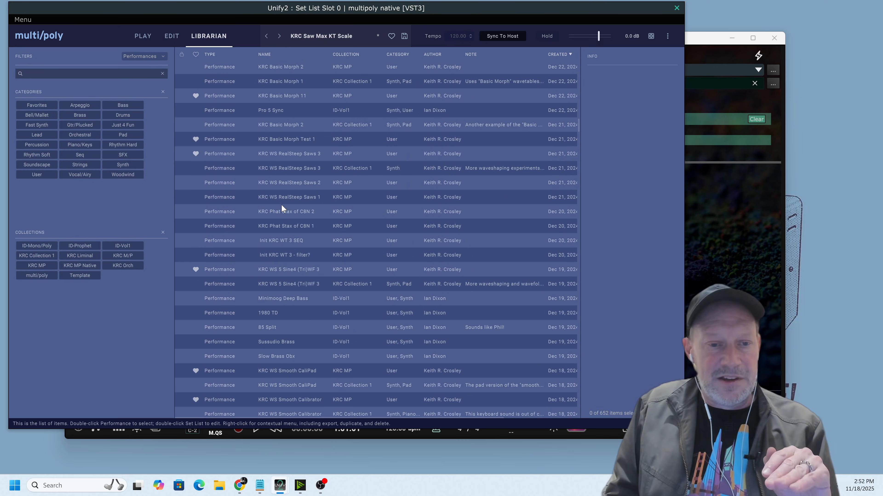
{"action": "scroll", "coordinate": [521, 196], "scroll_direction": "up", "scroll_amount": 10}
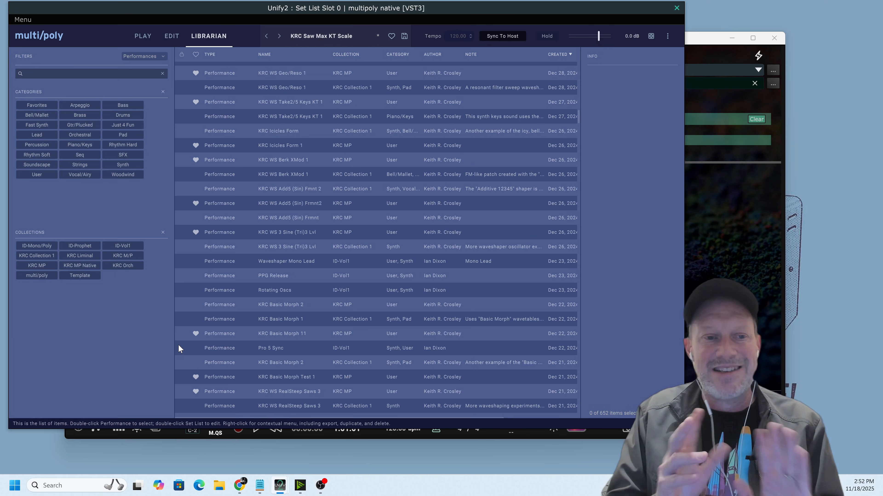
{"action": "left_click", "coordinate": [172, 36]}
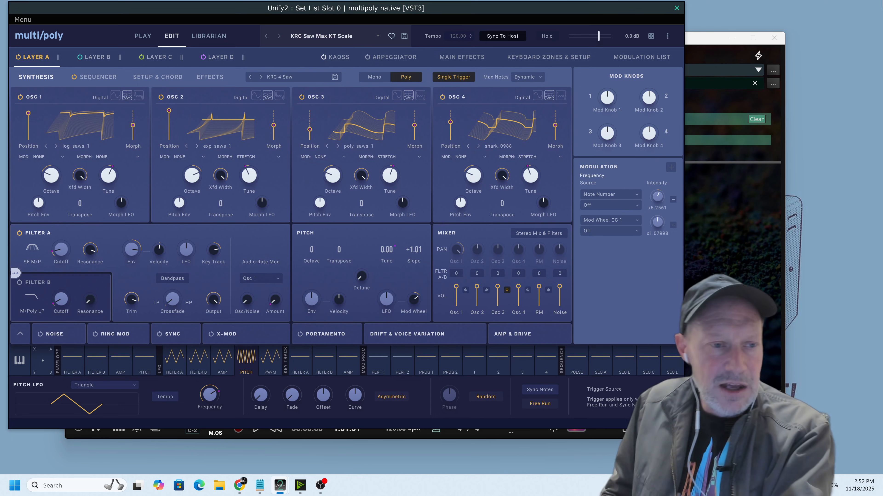
Show the modulation sources of Layer A's Filter A cutoff, check Layers B, C and D, and return to Layer A.
{"action": "mouse_move", "coordinate": [62, 252]}
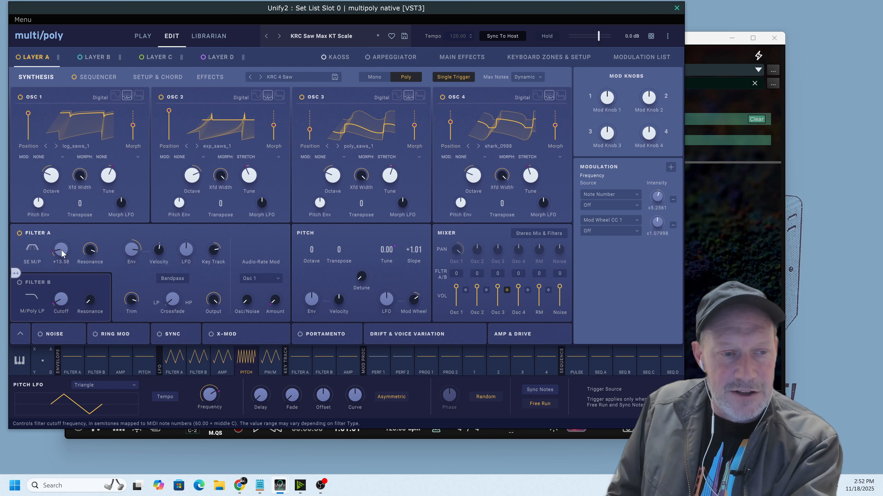
{"action": "mouse_move", "coordinate": [61, 252]}
{"action": "left_mouse_down"}
{"action": "mouse_move", "coordinate": [72, 229]}
{"action": "mouse_move", "coordinate": [74, 250]}
{"action": "left_mouse_up"}
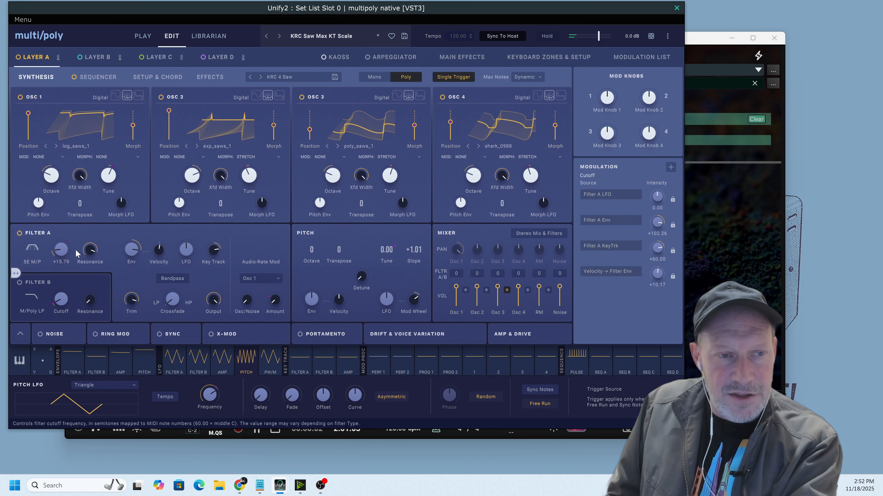
{"action": "left_click", "coordinate": [81, 57]}
{"action": "left_click", "coordinate": [158, 58]}
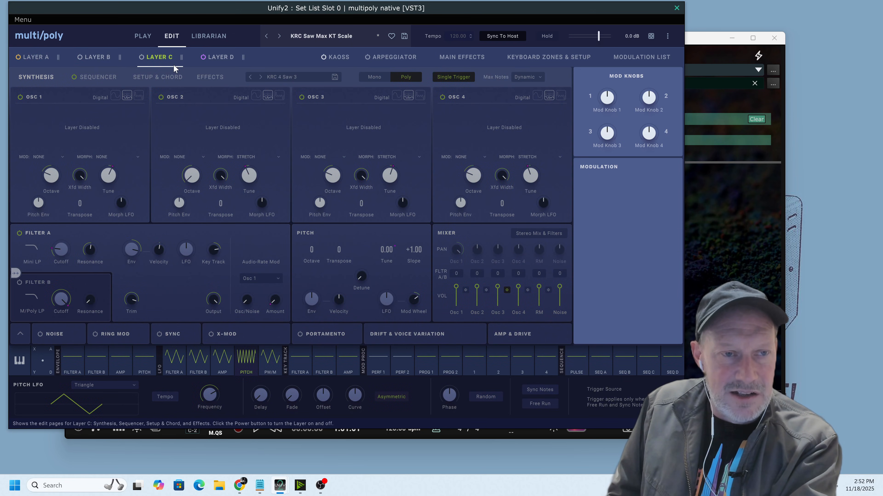
{"action": "left_click", "coordinate": [207, 59]}
{"action": "left_click", "coordinate": [43, 60]}
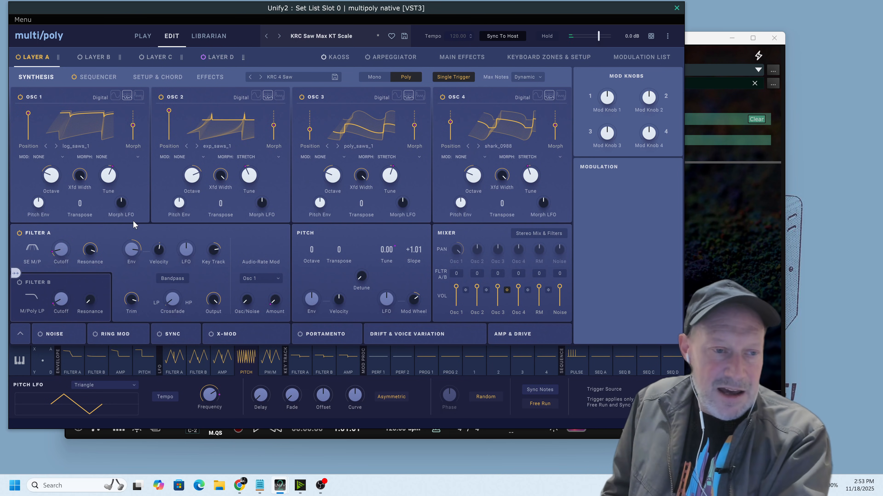
Route the Amp LFO directly onto Filter A's cutoff at -68.79 intensity and remove that modulation again.
{"action": "left_click", "coordinate": [62, 248]}
{"action": "mouse_move", "coordinate": [63, 248]}
{"action": "left_mouse_down"}
{"action": "mouse_move", "coordinate": [68, 258]}
{"action": "mouse_move", "coordinate": [75, 233]}
{"action": "mouse_move", "coordinate": [74, 248]}
{"action": "left_mouse_up"}
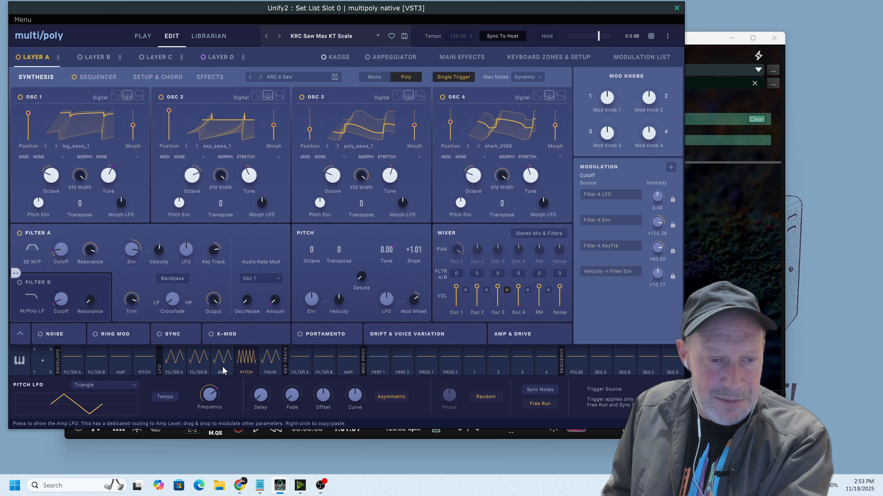
{"action": "left_click_drag", "start_coordinate": [221, 366], "coordinate": [60, 258]}
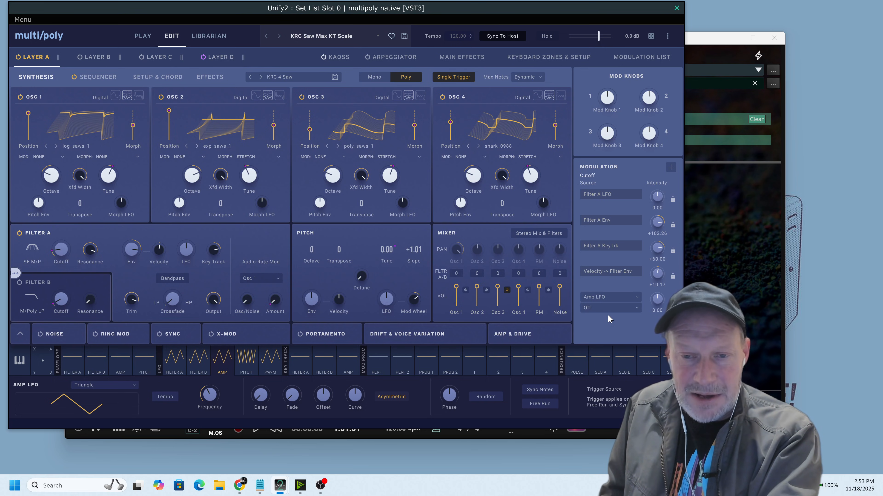
{"action": "left_click_drag", "start_coordinate": [656, 299], "coordinate": [644, 346]}
{"action": "key", "text": "space"}
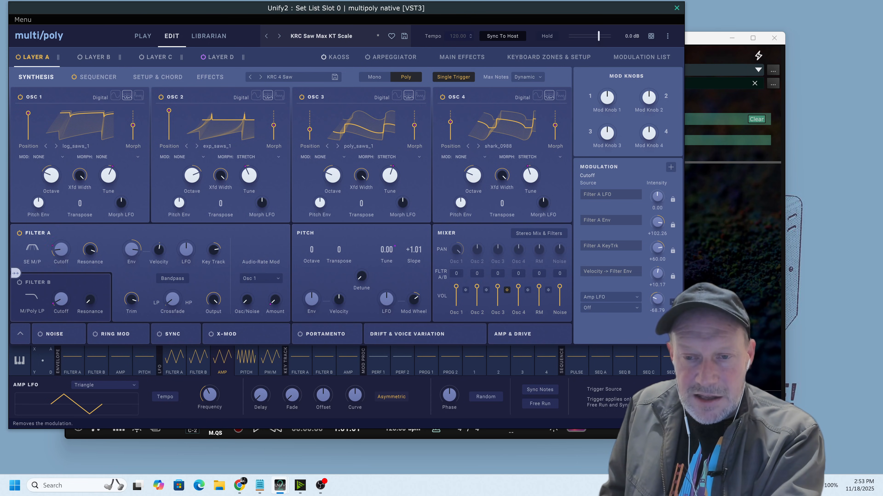
{"action": "left_click", "coordinate": [673, 302]}
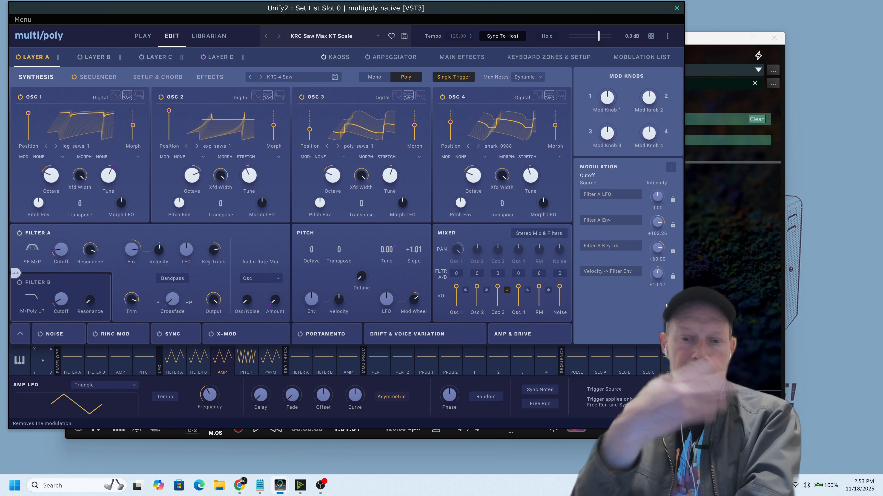
Add a new modulation to Filter A's cutoff with the Amp LFO generator as source and -78.26 intensity.
{"action": "left_click", "coordinate": [672, 168]}
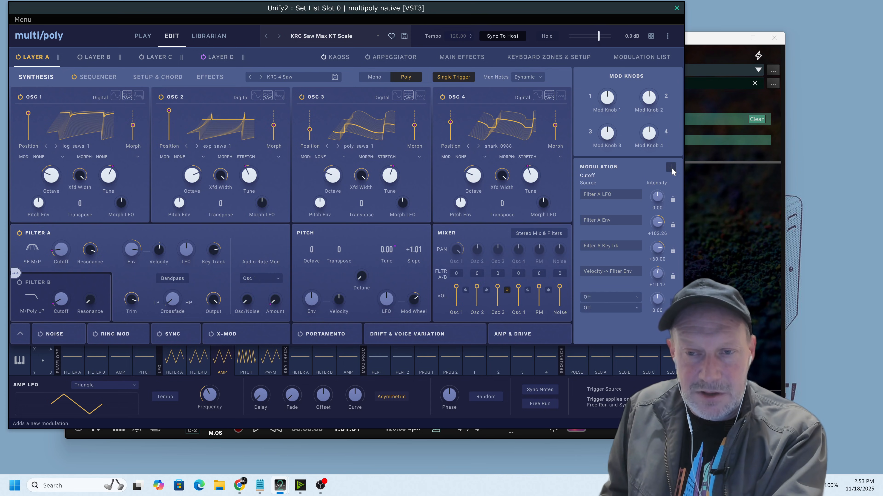
{"action": "left_click", "coordinate": [603, 299]}
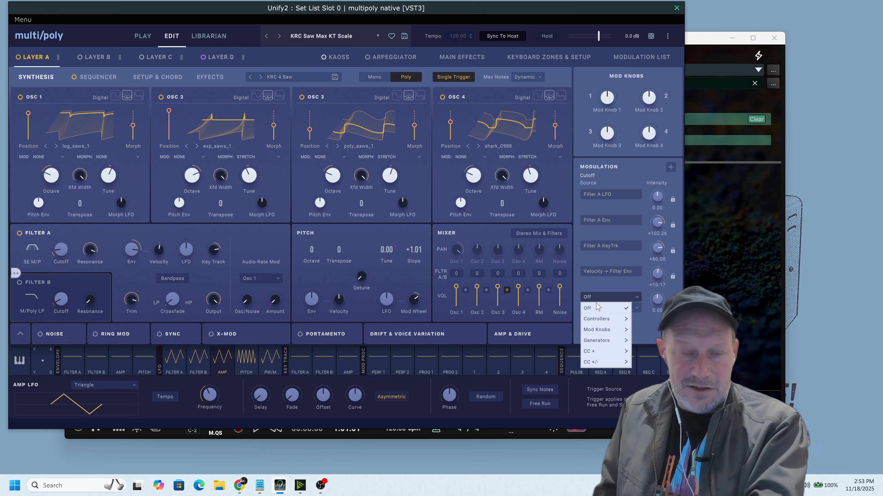
{"action": "left_click", "coordinate": [601, 308]}
{"action": "left_click", "coordinate": [605, 309]}
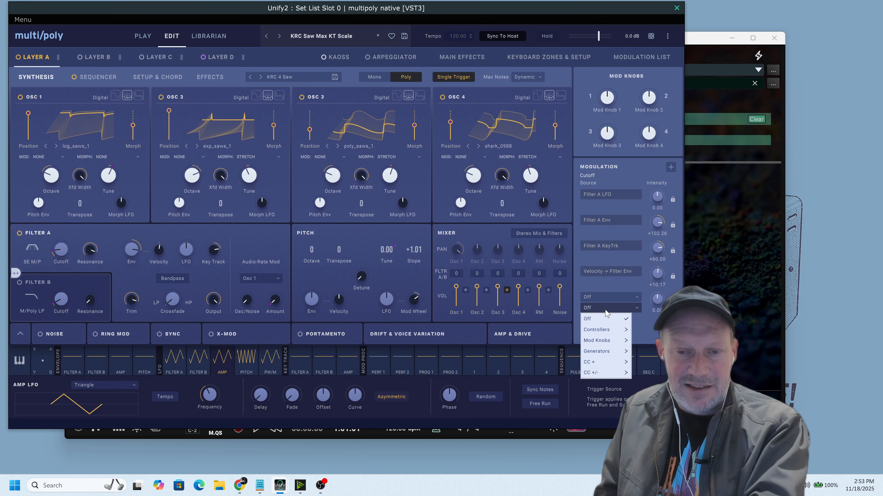
{"action": "left_click", "coordinate": [608, 279]}
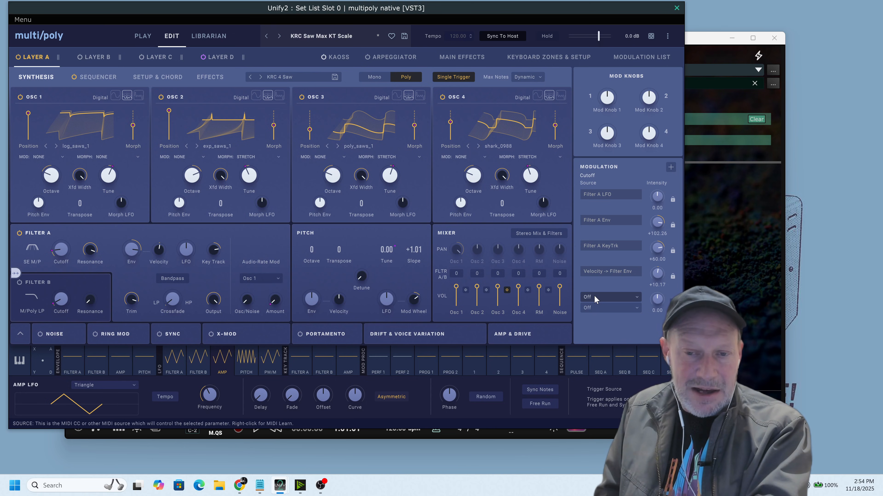
{"action": "left_click", "coordinate": [619, 298]}
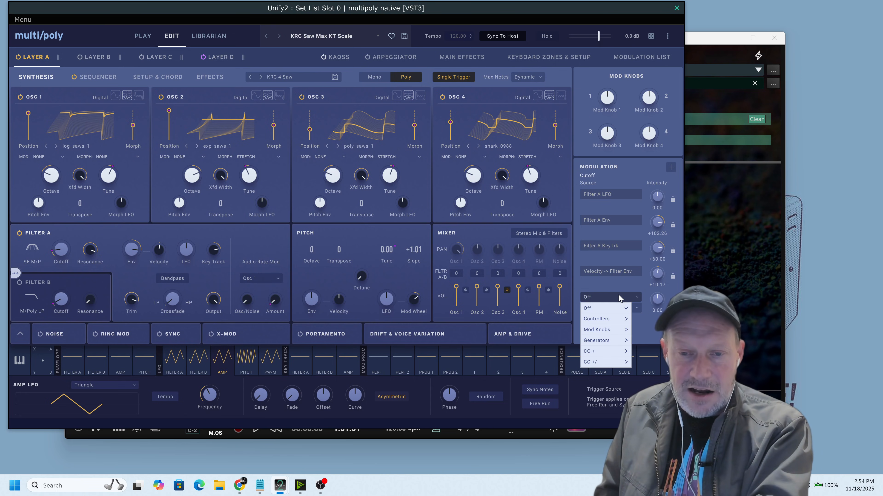
{"action": "mouse_move", "coordinate": [610, 341]}
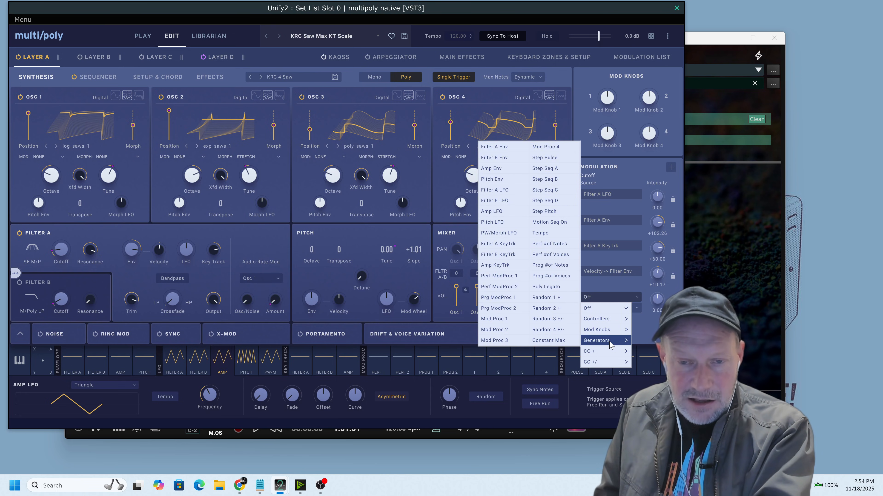
{"action": "left_click", "coordinate": [511, 215]}
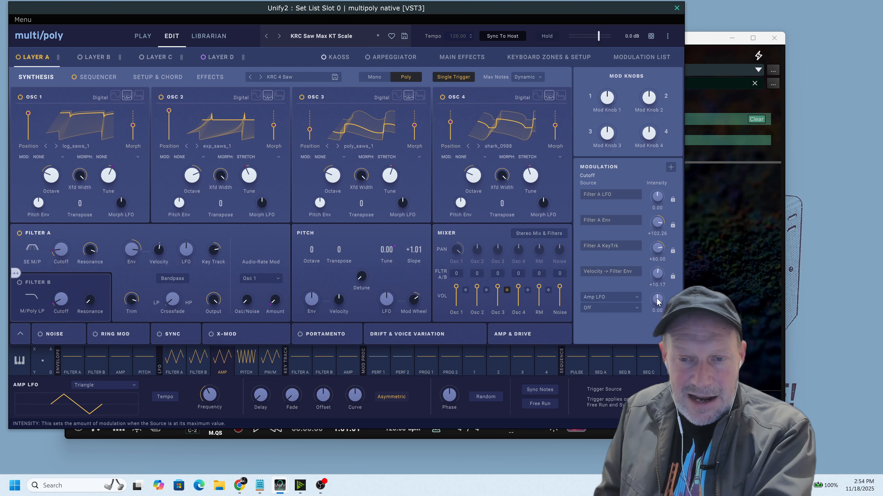
{"action": "left_click_drag", "start_coordinate": [658, 302], "coordinate": [657, 329]}
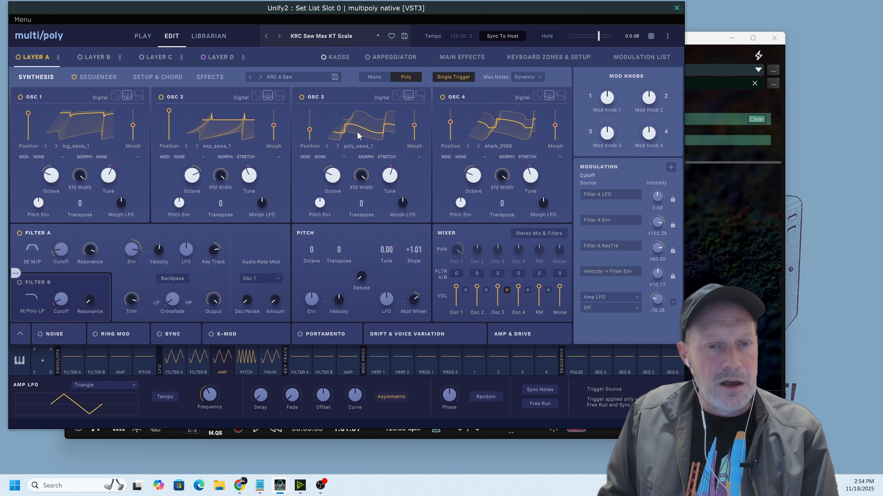
View the morph types of OSC 3 and set its Mod type to Skip + Clip.
{"action": "left_click", "coordinate": [386, 157]}
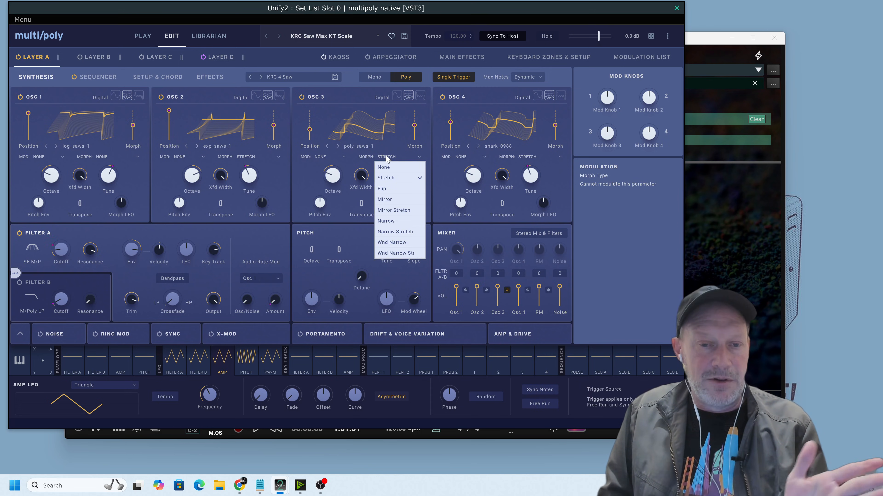
{"action": "left_click", "coordinate": [320, 157]}
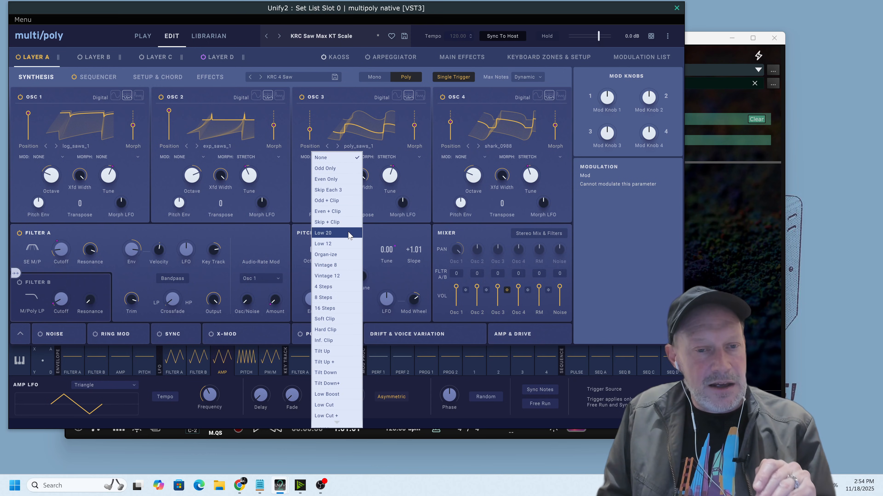
{"action": "left_click", "coordinate": [334, 225]}
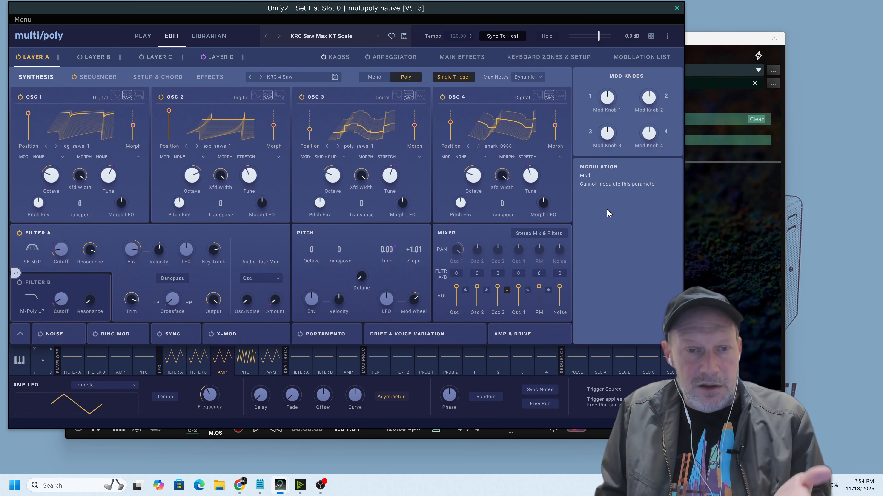
Add a modulation to OSC 3's Tune with Mod Wheel CC 1 as source and +72.00 intensity, and audition it.
{"action": "mouse_move", "coordinate": [652, 133]}
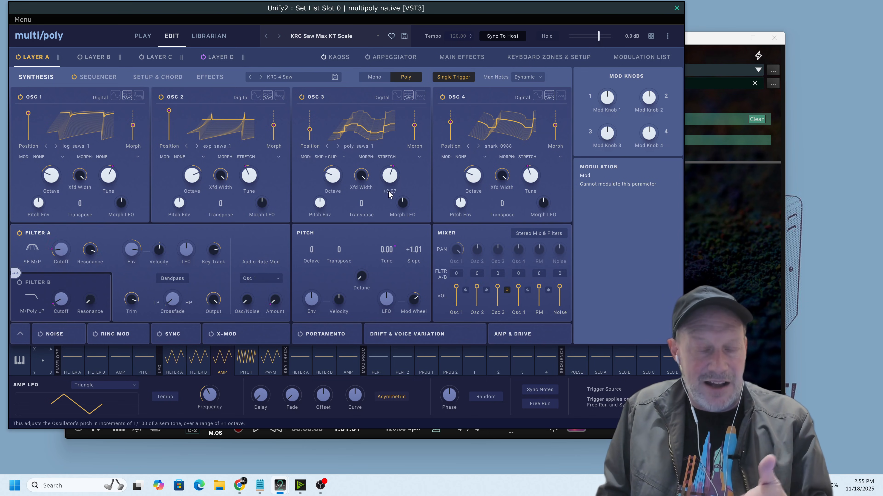
{"action": "mouse_move", "coordinate": [387, 179]}
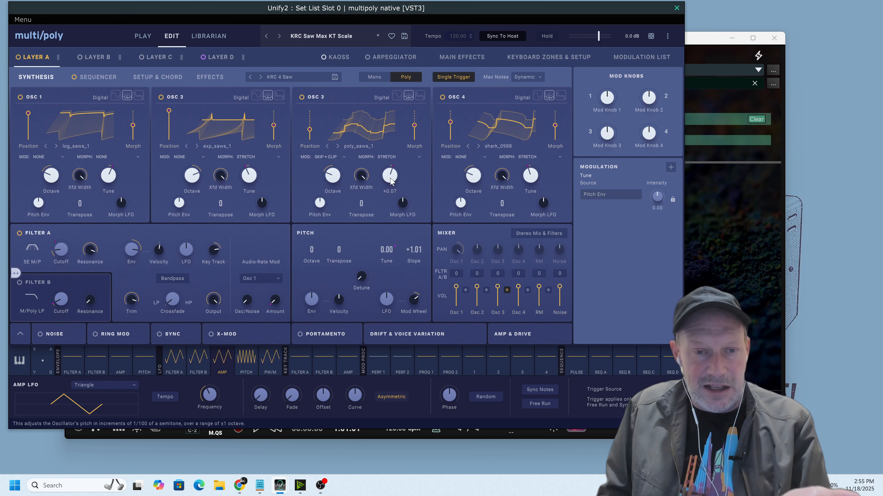
{"action": "left_click", "coordinate": [672, 168]}
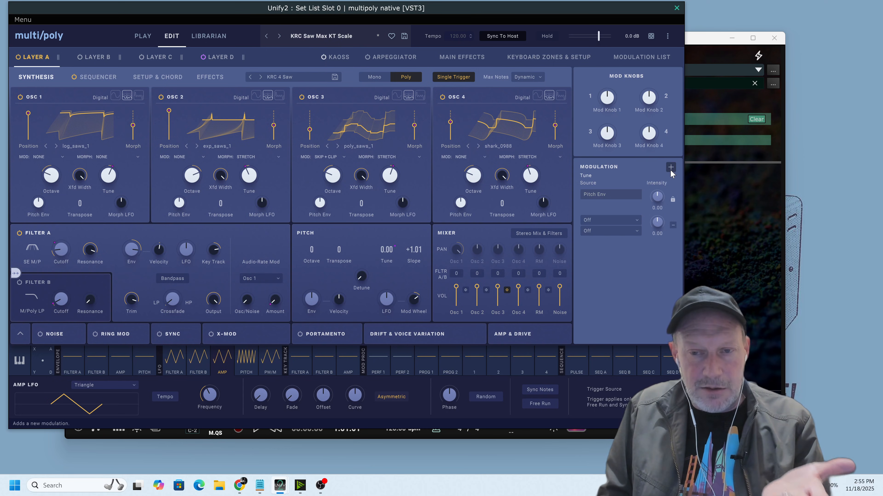
{"action": "left_click", "coordinate": [618, 220]}
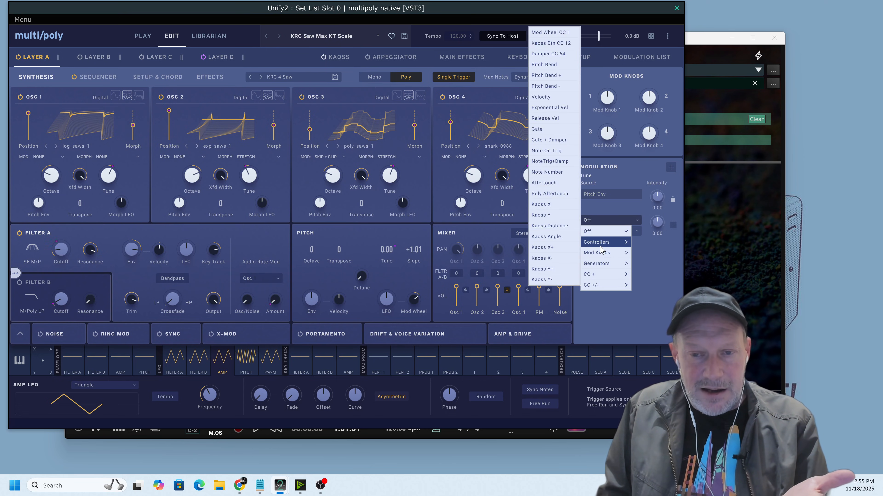
{"action": "mouse_move", "coordinate": [600, 257]}
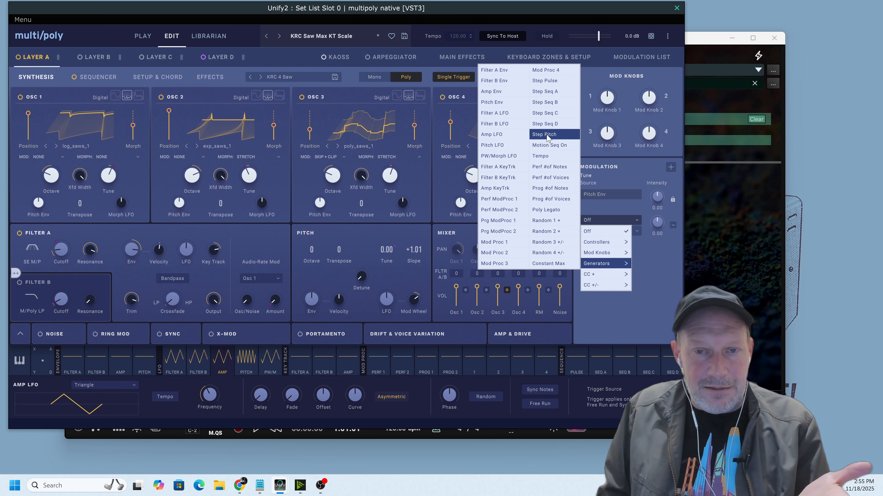
{"action": "mouse_move", "coordinate": [603, 242]}
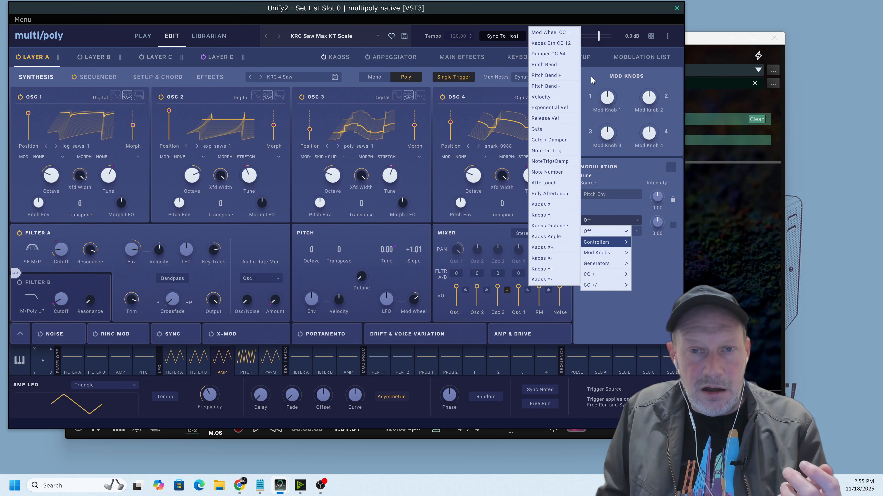
{"action": "left_click", "coordinate": [550, 32]}
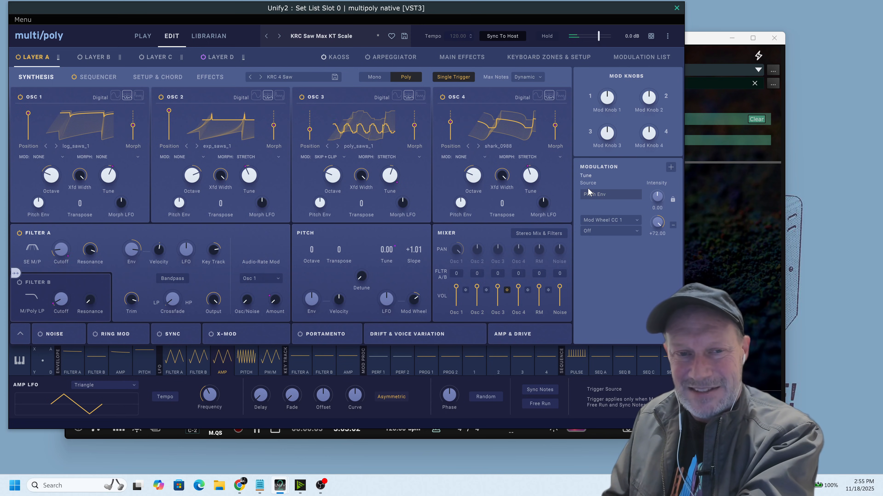
{"action": "key", "text": "space"}
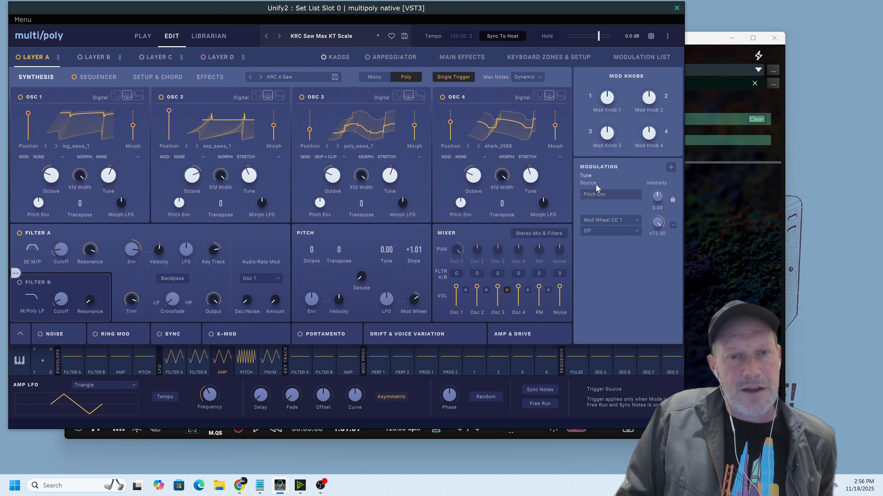
Close the multi/poly editor and delete the Set List Slot 0 layer that hosts multipoly native.
{"action": "left_click", "coordinate": [676, 8]}
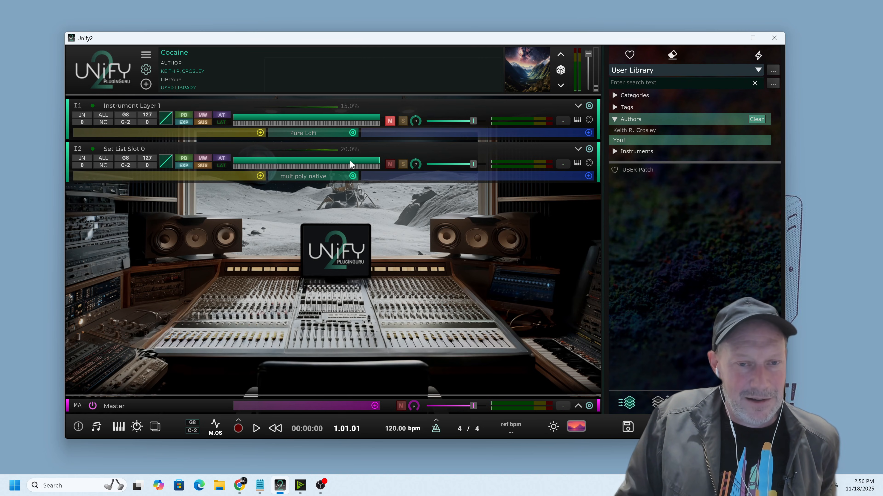
{"action": "right_click", "coordinate": [357, 175]}
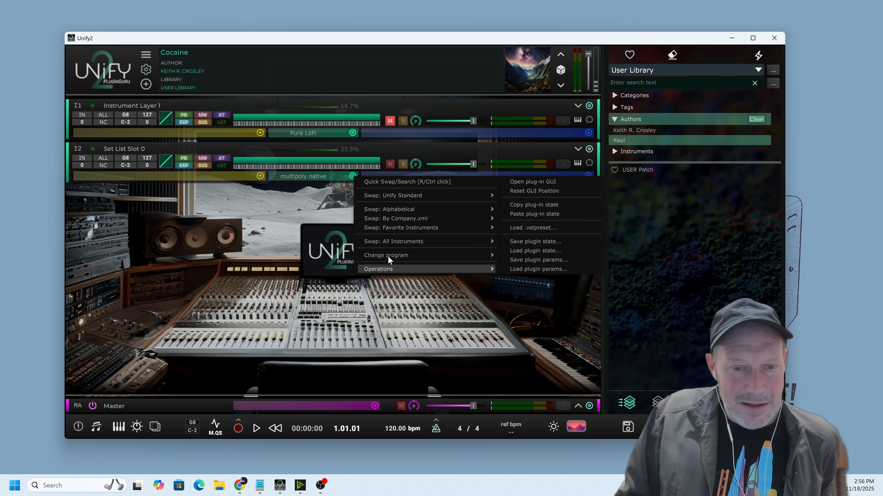
{"action": "mouse_move", "coordinate": [382, 271]}
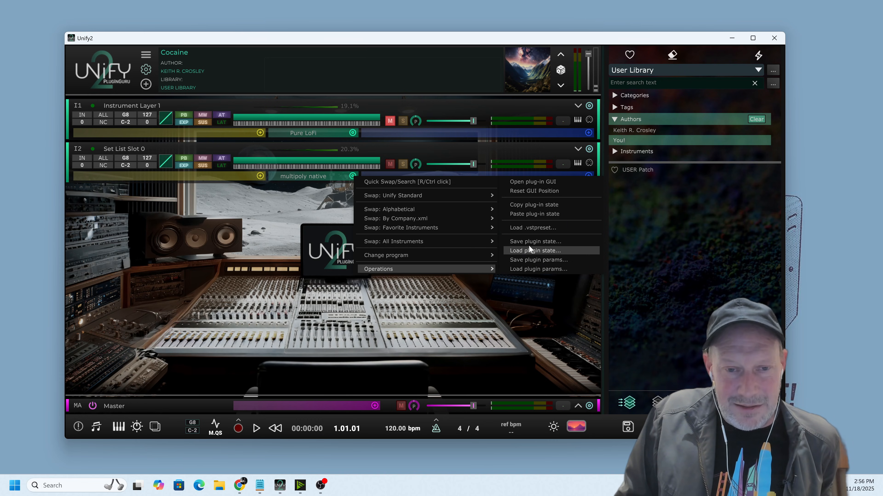
{"action": "mouse_move", "coordinate": [472, 246]}
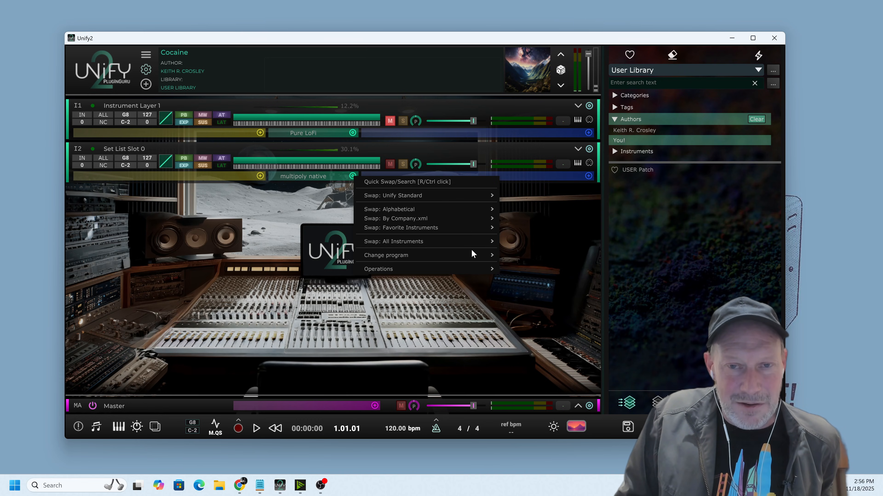
{"action": "left_click", "coordinate": [277, 152]}
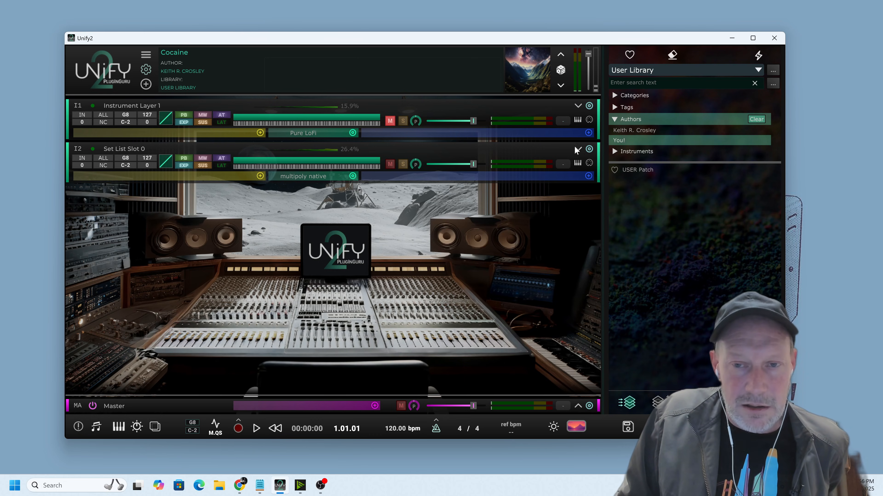
{"action": "left_click", "coordinate": [589, 149]}
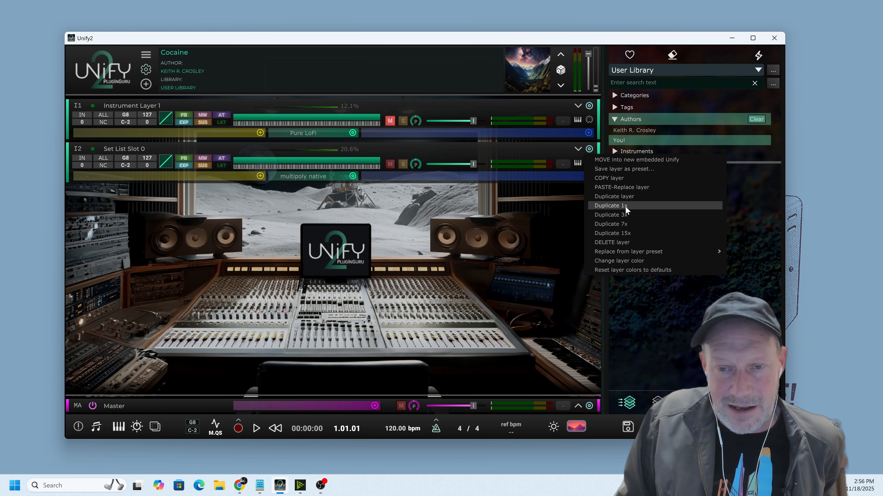
{"action": "left_click", "coordinate": [615, 243]}
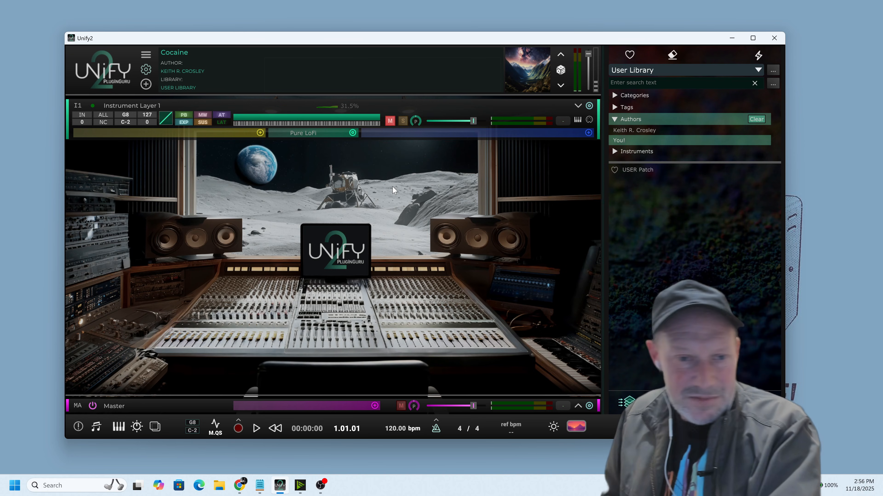
Unmute Instrument Layer 1, bring up its Pure LoFi plug-in window and audition the loaded KRC Bhodran Chime 1 preset.
{"action": "key", "text": "space"}
{"action": "left_click", "coordinate": [391, 121]}
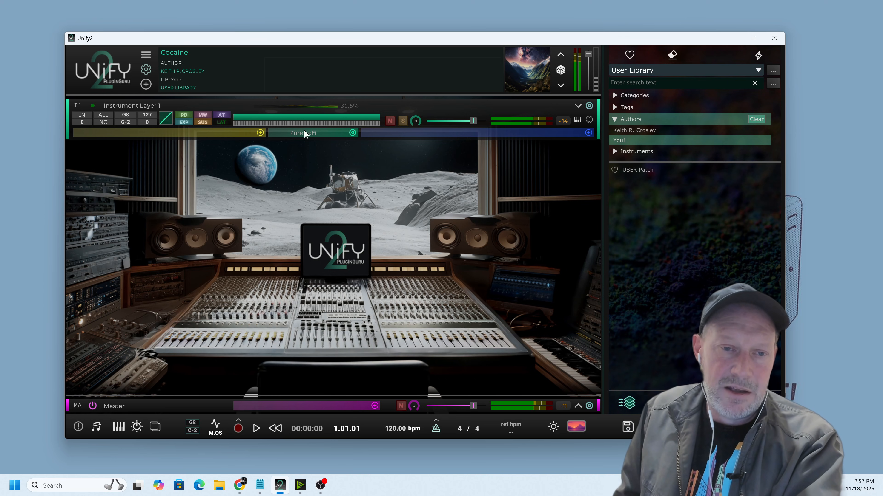
{"action": "left_click", "coordinate": [320, 136]}
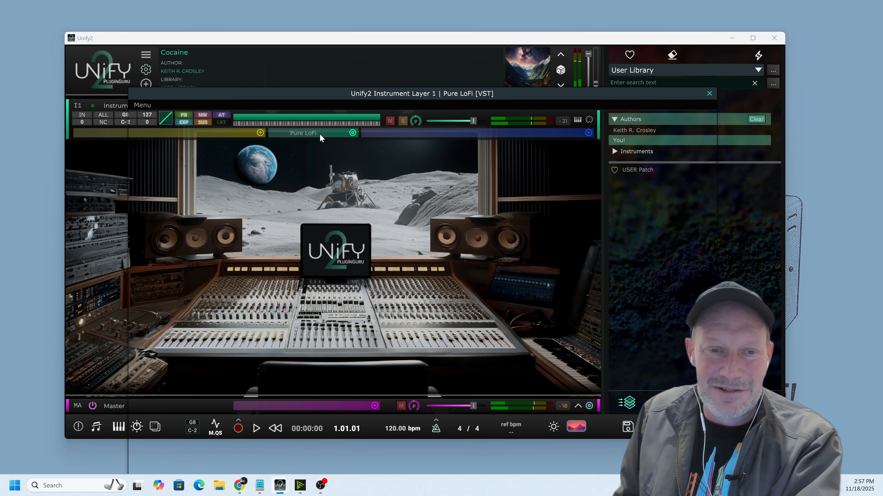
{"action": "left_click_drag", "start_coordinate": [417, 96], "coordinate": [308, 24]}
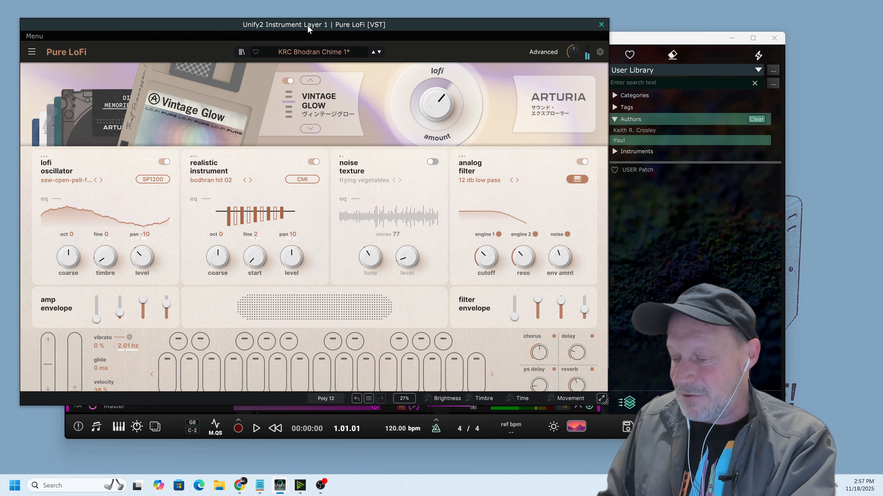
{"action": "key", "text": "space"}
{"action": "key", "text": "space"}
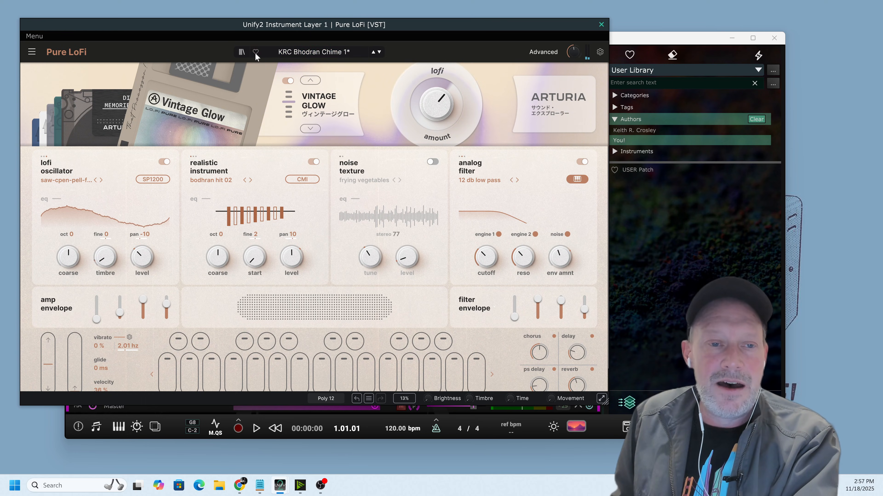
Start a new default preset in Pure LoFi and audition its sound.
{"action": "left_click", "coordinate": [242, 53]}
{"action": "left_click", "coordinate": [242, 53]}
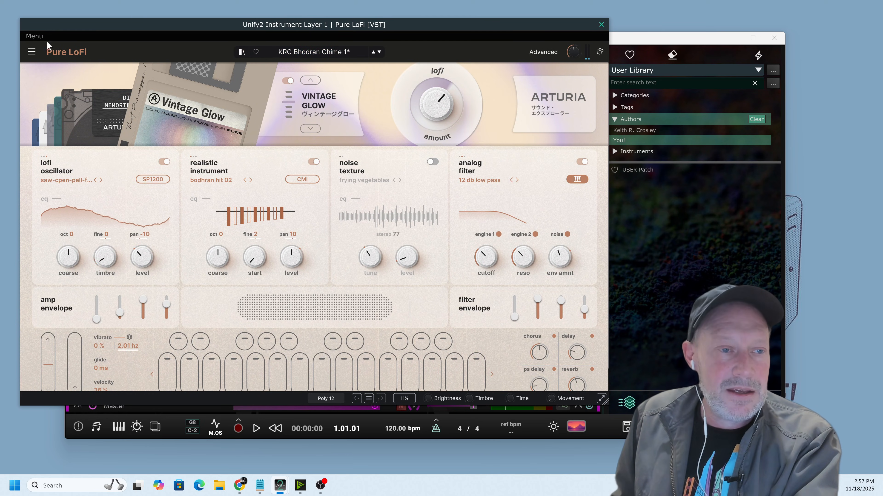
{"action": "left_click", "coordinate": [33, 53]}
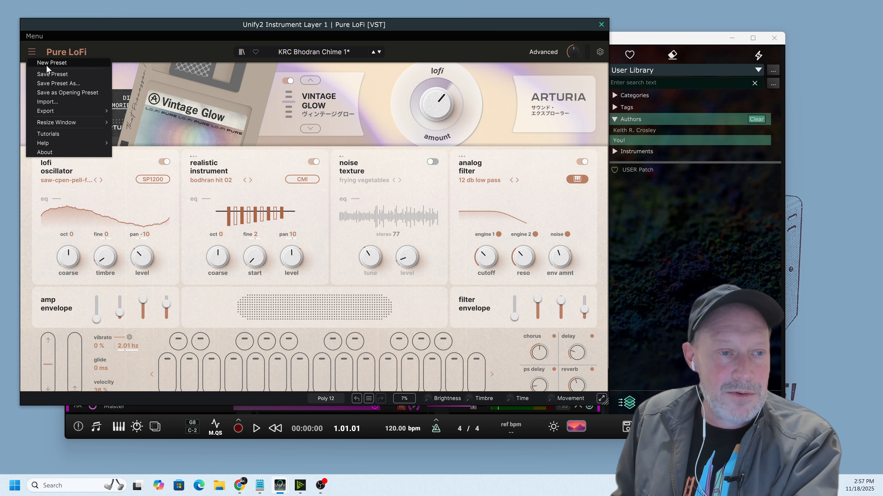
{"action": "left_click", "coordinate": [47, 65]}
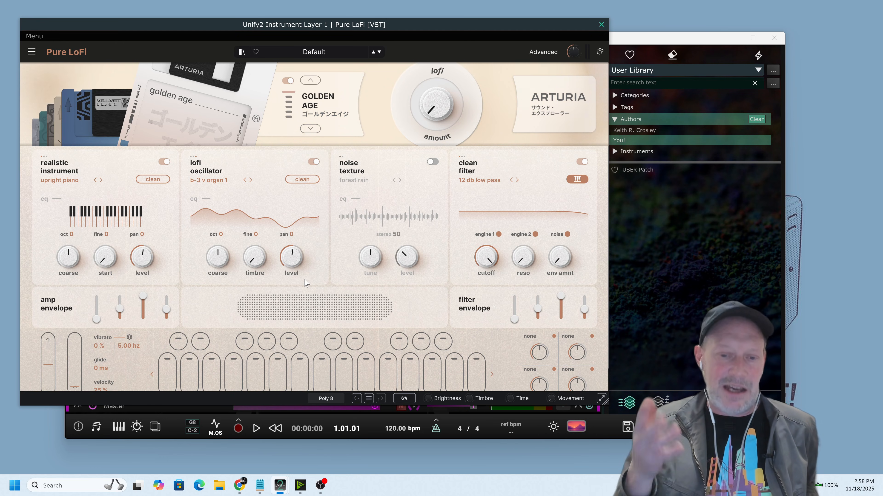
{"action": "key", "text": "space"}
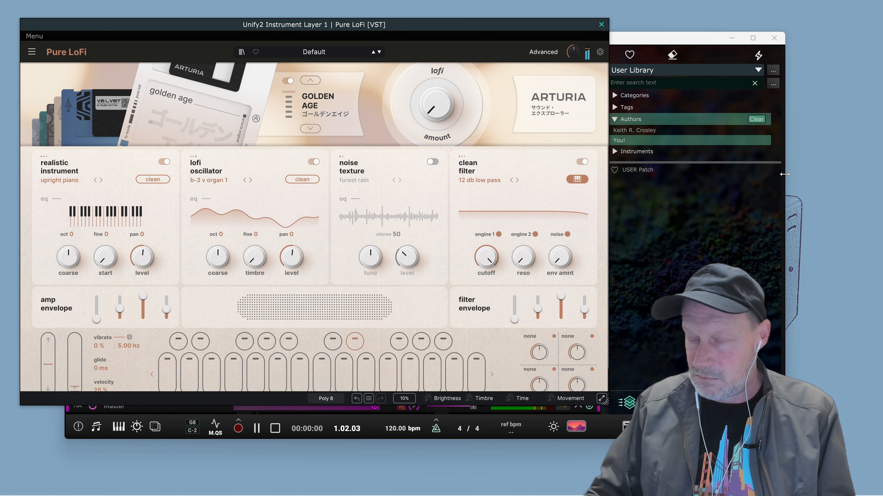
{"action": "key", "text": "space"}
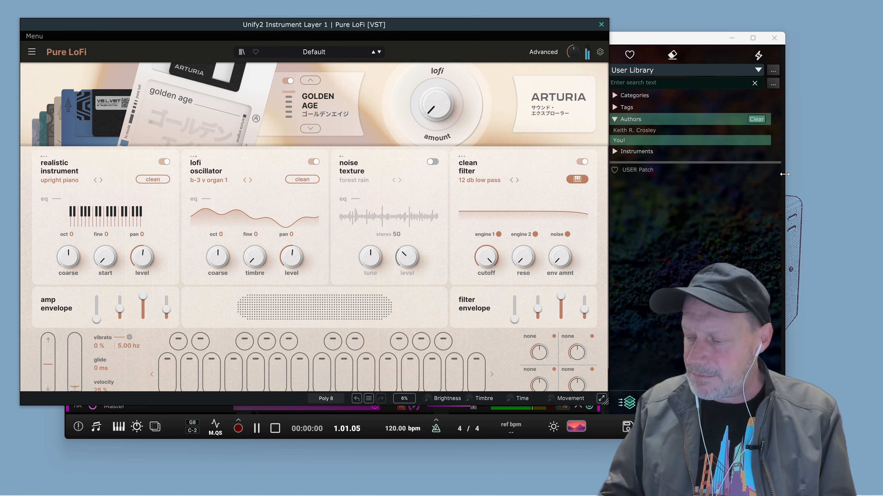
{"action": "key", "text": "space"}
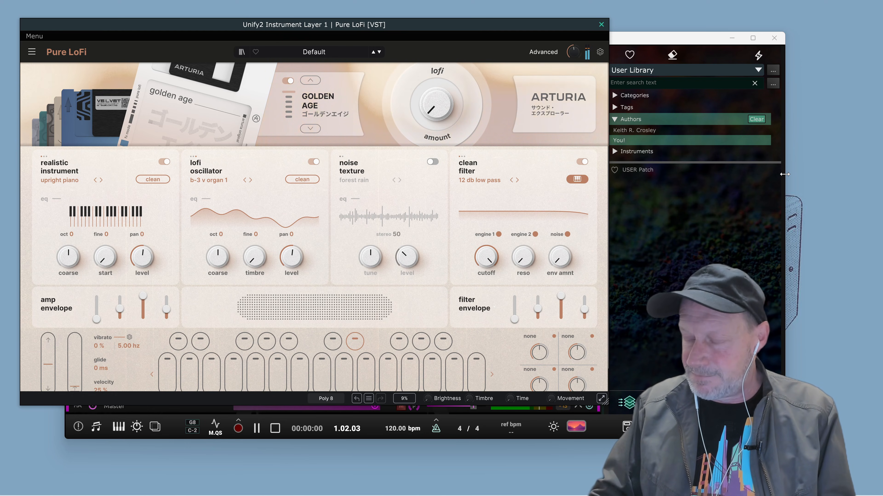
{"action": "key", "text": "space"}
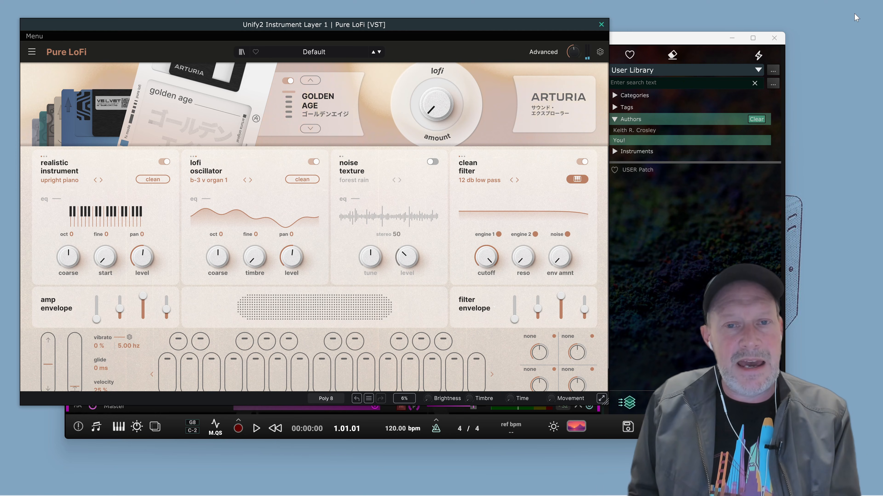
Shift the Pure LoFi window slightly, initialize a fresh preset again and audition the default piano and organ engines.
{"action": "left_click_drag", "start_coordinate": [511, 30], "coordinate": [515, 26]}
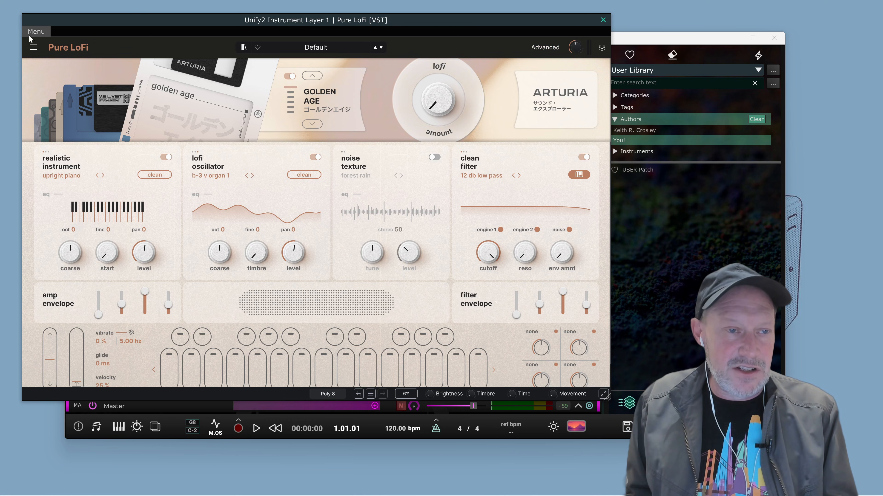
{"action": "left_click", "coordinate": [34, 48]}
{"action": "left_click", "coordinate": [42, 62]}
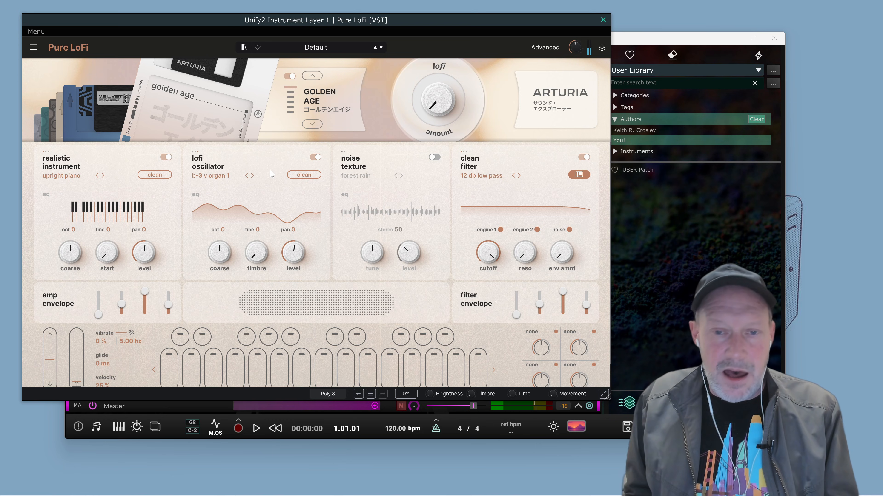
{"action": "mouse_move", "coordinate": [352, 138]}
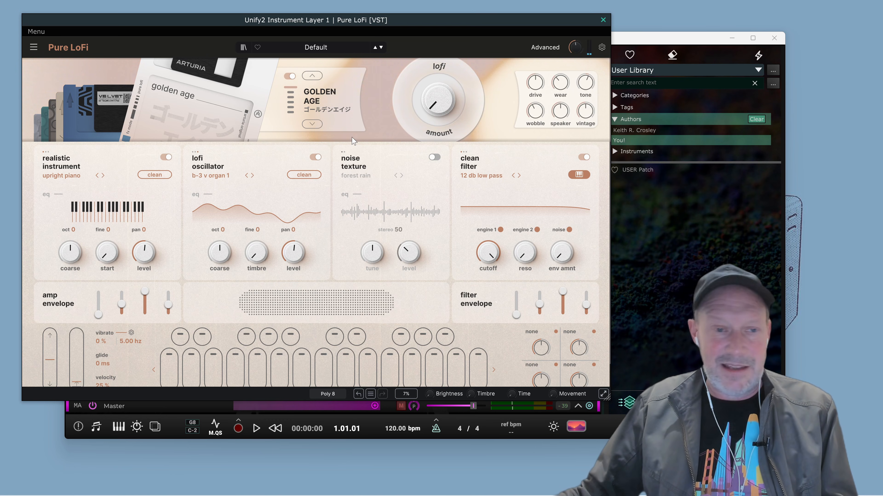
{"action": "key", "text": "space"}
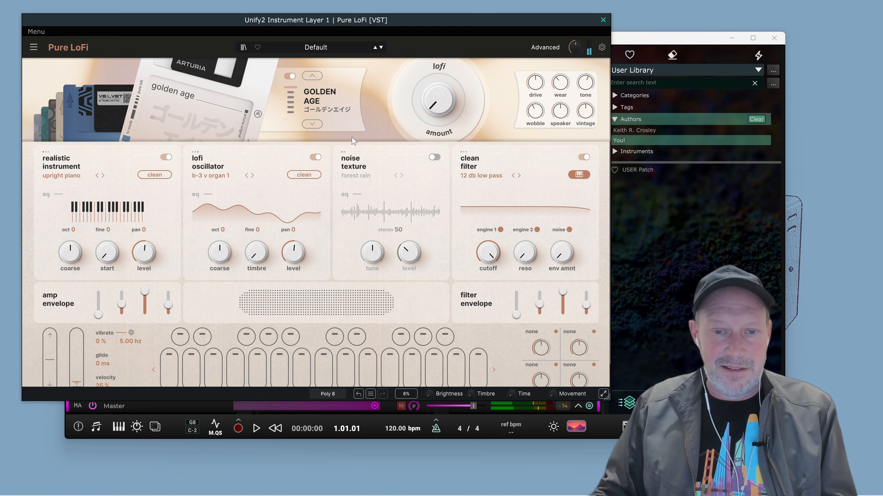
{"action": "key", "text": "space"}
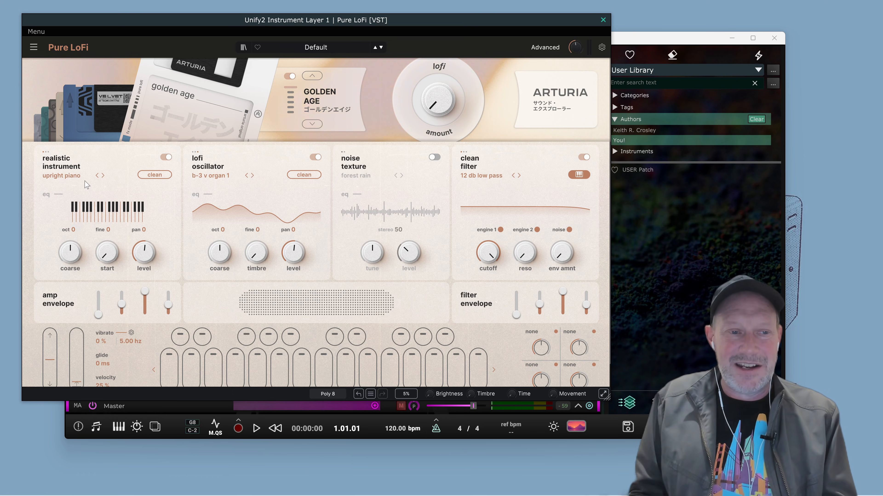
View engine 1's instrument categories and switch the engine from realistic instrument to lofi oscillator mode.
{"action": "left_click", "coordinate": [62, 176]}
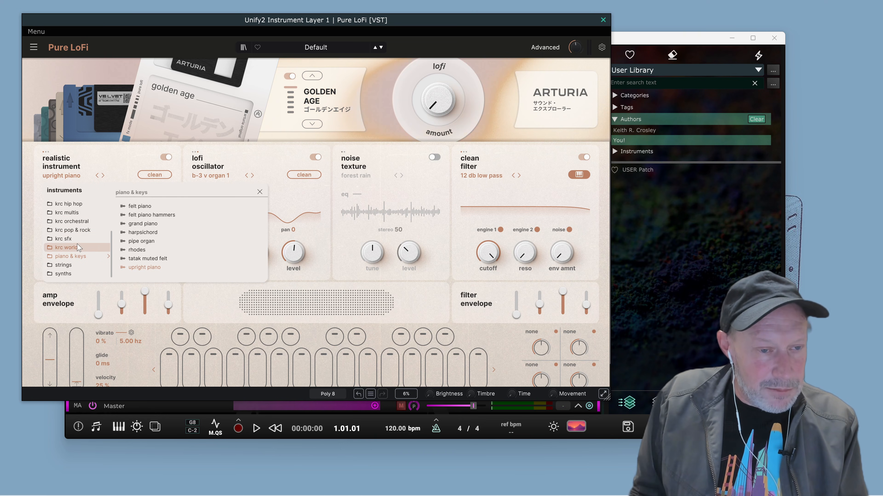
{"action": "left_click", "coordinate": [82, 150]}
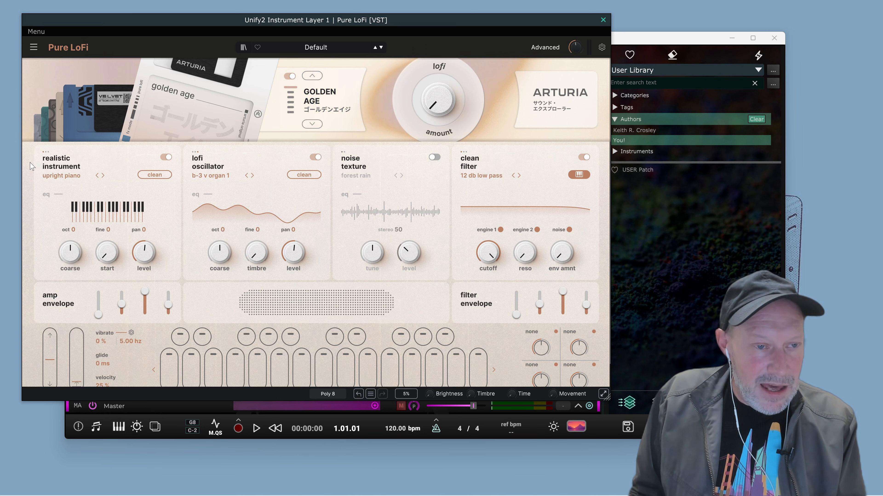
{"action": "left_click", "coordinate": [64, 164]}
{"action": "left_click", "coordinate": [67, 206]}
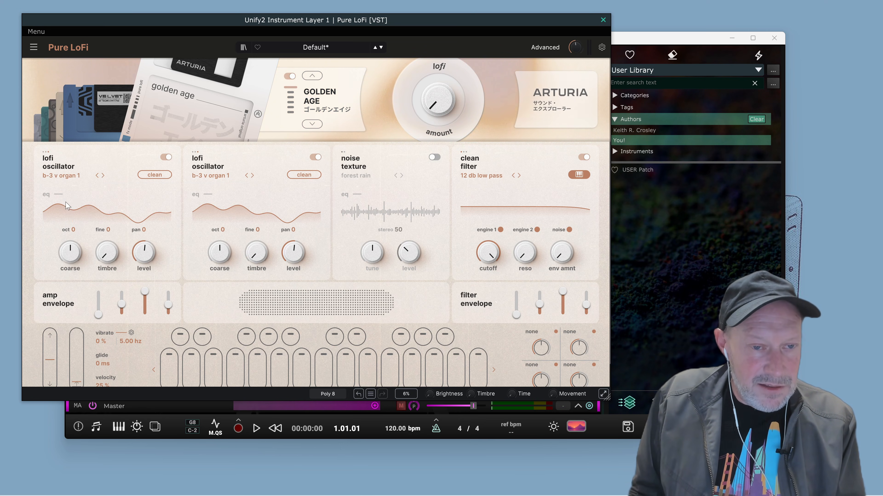
Load the exp_saws_1 waveform from the krc math vol 4 folder into engine 1's lofi oscillator.
{"action": "left_click", "coordinate": [59, 177]}
{"action": "scroll", "coordinate": [84, 240], "scroll_direction": "down", "scroll_amount": 3}
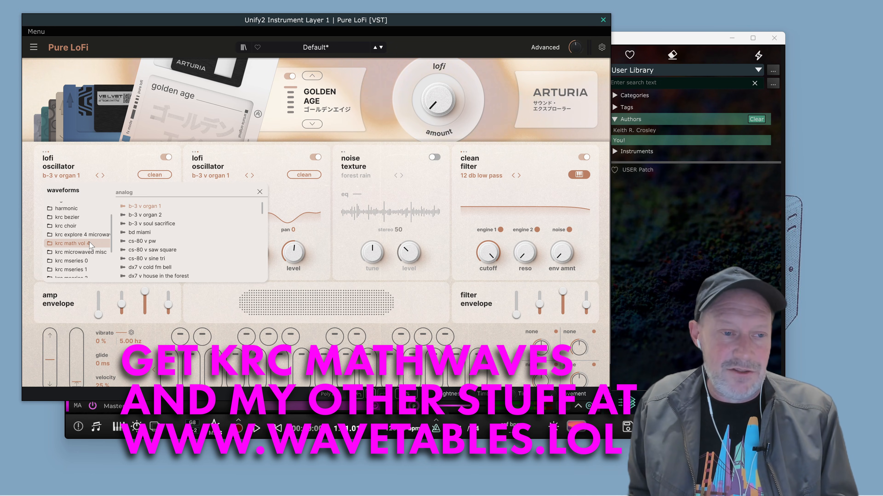
{"action": "left_click", "coordinate": [92, 243]}
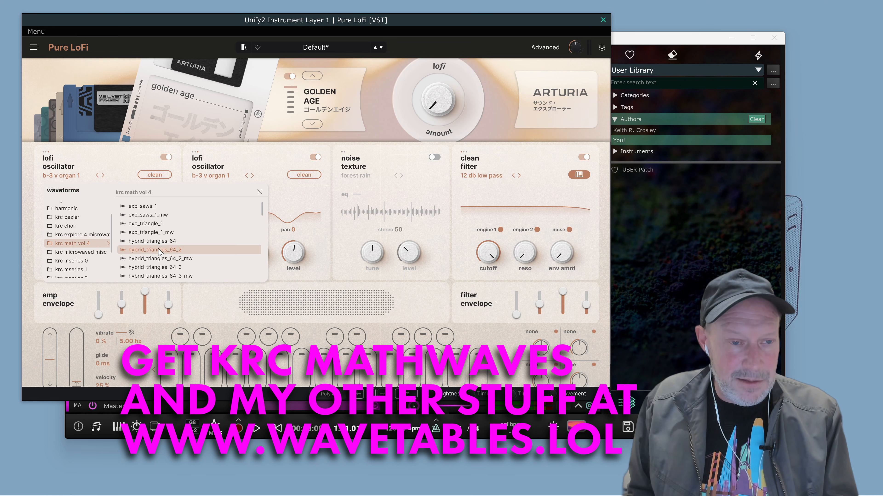
{"action": "left_click", "coordinate": [175, 207]}
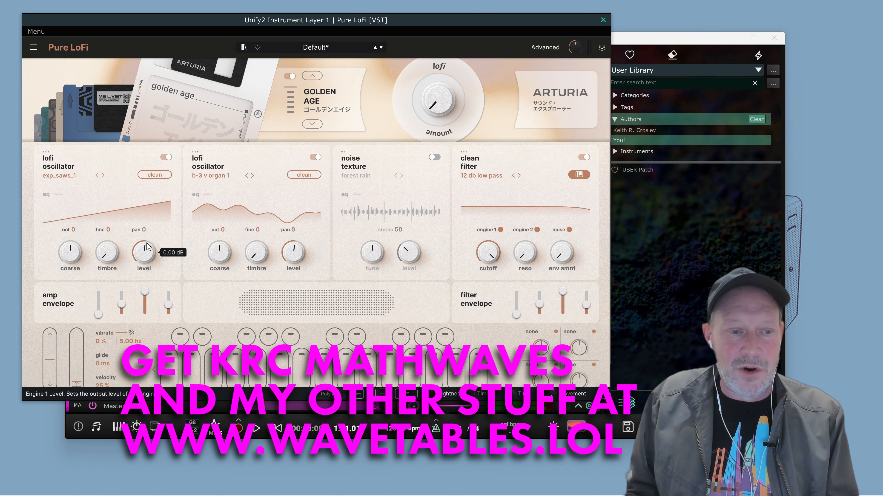
Audition engine 1's exp_saws_1 waveform with its timbre at the minimum.
{"action": "mouse_move", "coordinate": [107, 252]}
{"action": "left_mouse_down"}
{"action": "mouse_move", "coordinate": [107, 219]}
{"action": "mouse_move", "coordinate": [107, 274]}
{"action": "mouse_move", "coordinate": [107, 194]}
{"action": "mouse_move", "coordinate": [107, 248]}
{"action": "left_mouse_up"}
{"action": "key", "text": "space"}
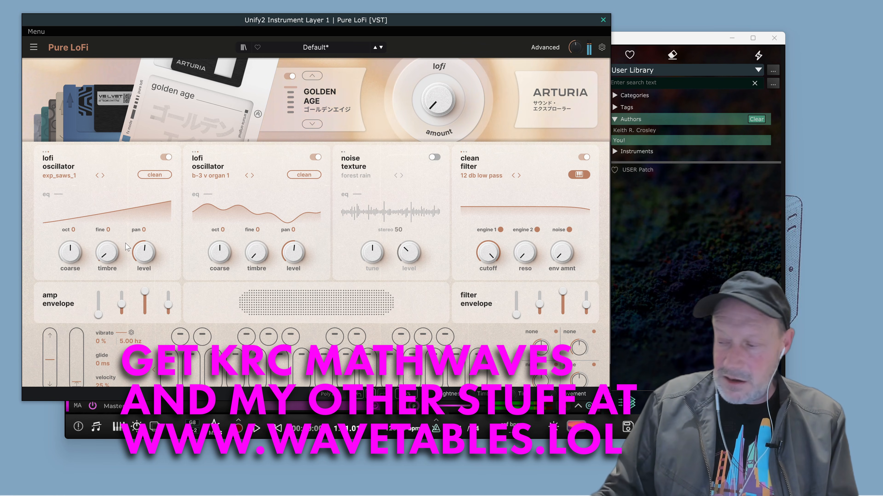
{"action": "key", "text": "space"}
{"action": "key", "text": "space"}
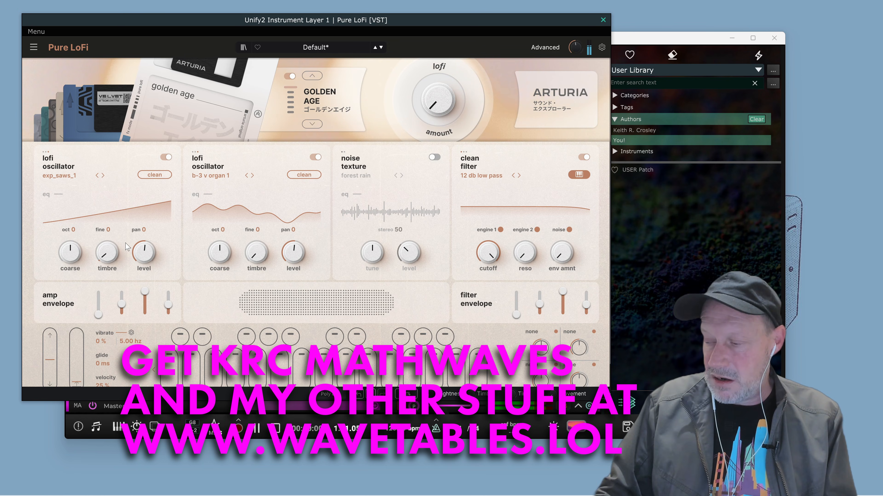
{"action": "key", "text": "space"}
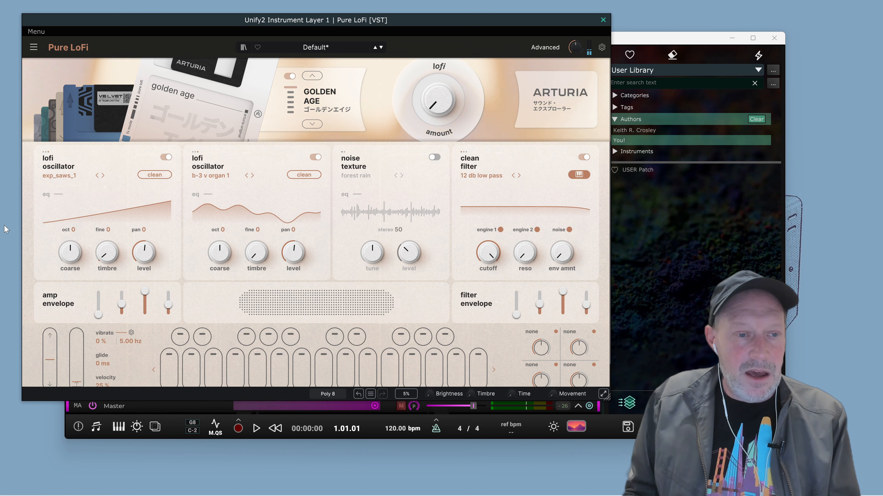
Raise engine 1's timbre to about 32.8 % and audition the blended waveform.
{"action": "mouse_move", "coordinate": [108, 253]}
{"action": "left_mouse_down"}
{"action": "mouse_move", "coordinate": [107, 240]}
{"action": "mouse_move", "coordinate": [110, 255]}
{"action": "left_mouse_up"}
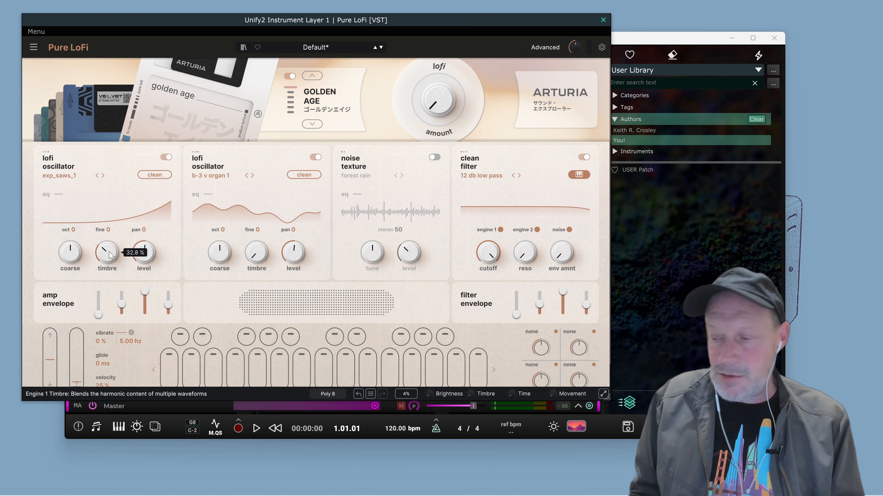
{"action": "key", "text": "space"}
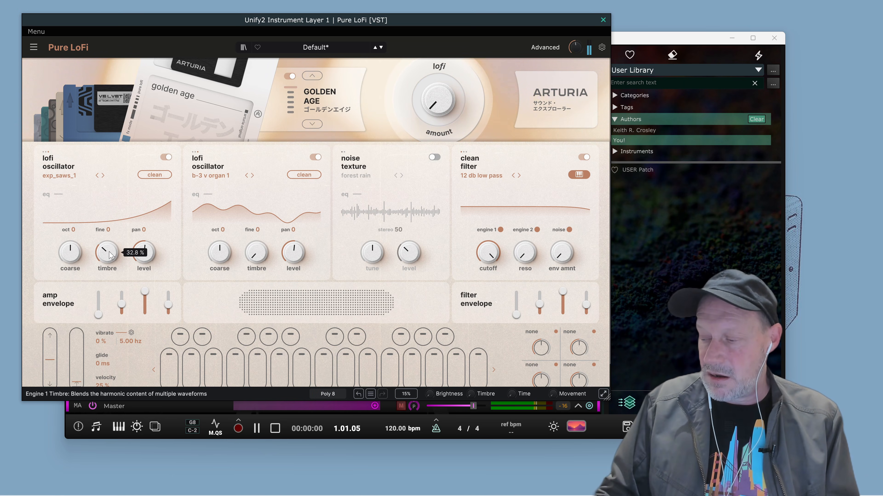
{"action": "key", "text": "space"}
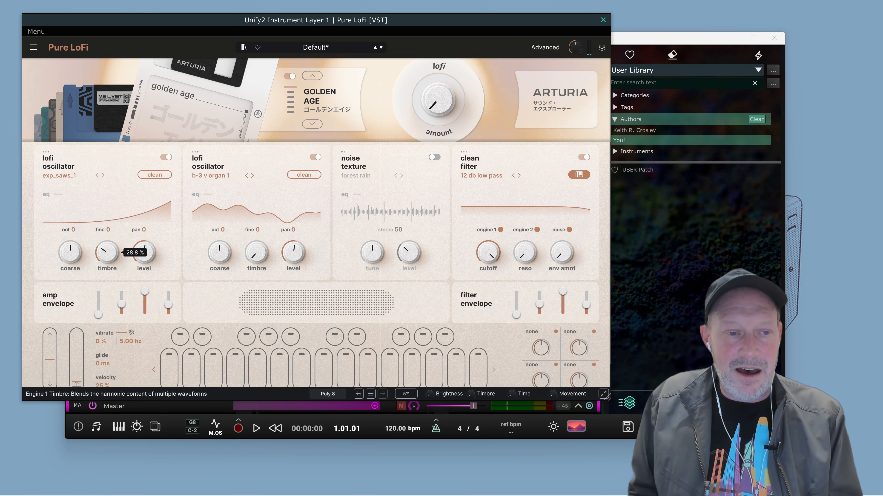
Adjust engine 1's timbre and browse the krc math vol 4 waveforms for its lofi oscillator.
{"action": "left_click_drag", "start_coordinate": [108, 252], "coordinate": [108, 269]}
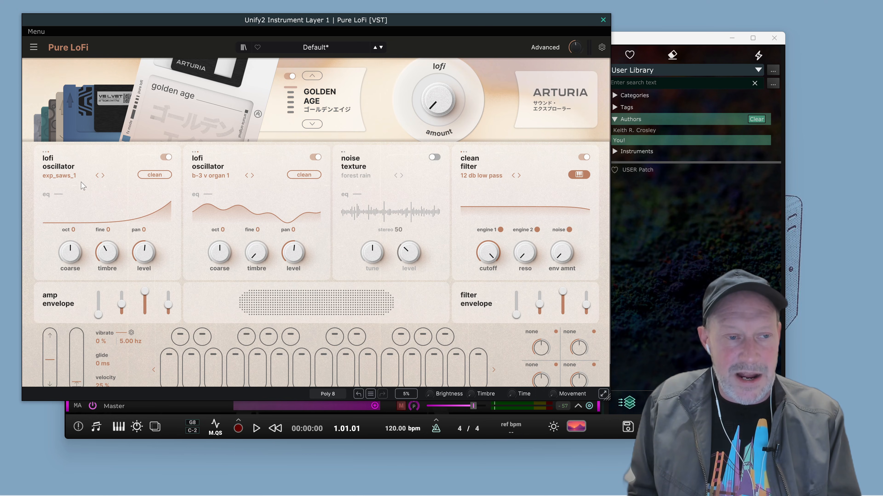
{"action": "left_click", "coordinate": [74, 177]}
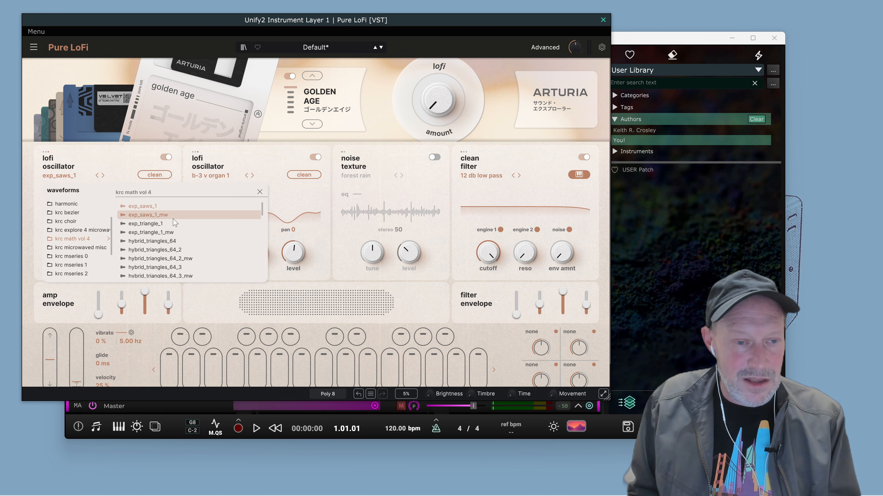
{"action": "scroll", "coordinate": [174, 234], "scroll_direction": "down", "scroll_amount": 1}
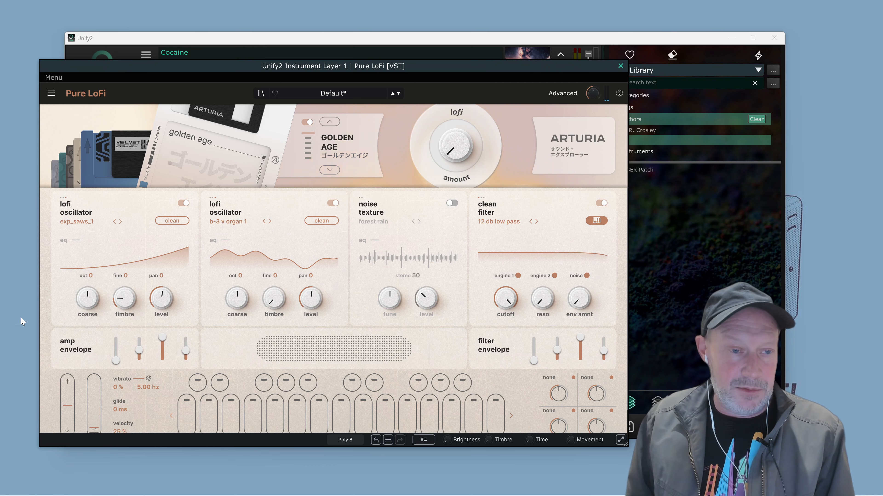
Load the log_saws_1_mw waveform from krc math vol 4 into engine 1's lofi oscillator and audition it while varying the timbre.
{"action": "left_click", "coordinate": [96, 222]}
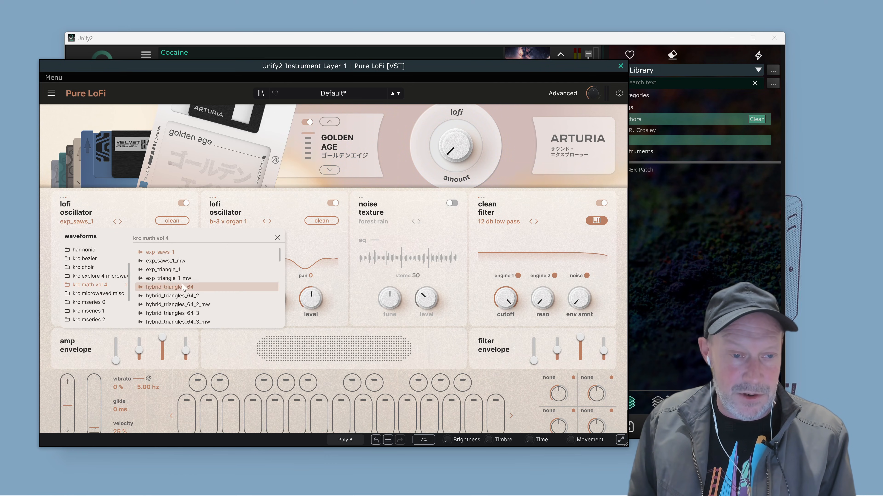
{"action": "scroll", "coordinate": [183, 287], "scroll_direction": "down", "scroll_amount": 5}
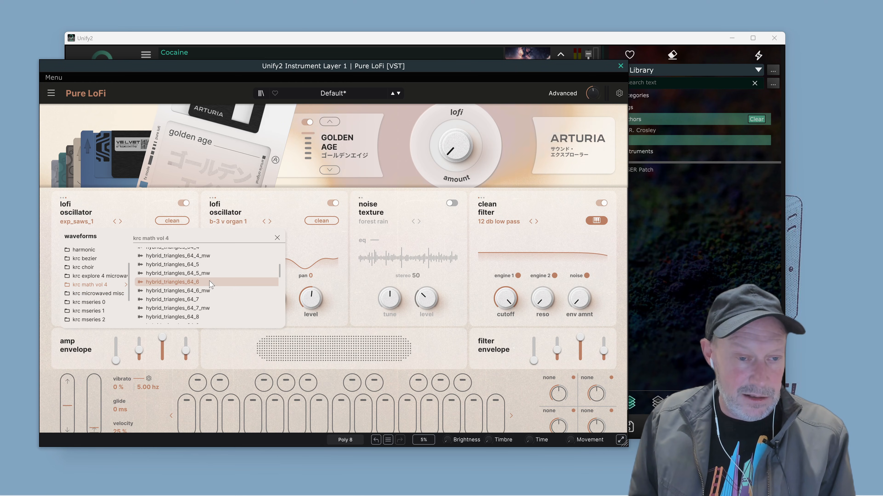
{"action": "scroll", "coordinate": [215, 288], "scroll_direction": "down", "scroll_amount": 5}
{"action": "scroll", "coordinate": [231, 295], "scroll_direction": "down", "scroll_amount": 2}
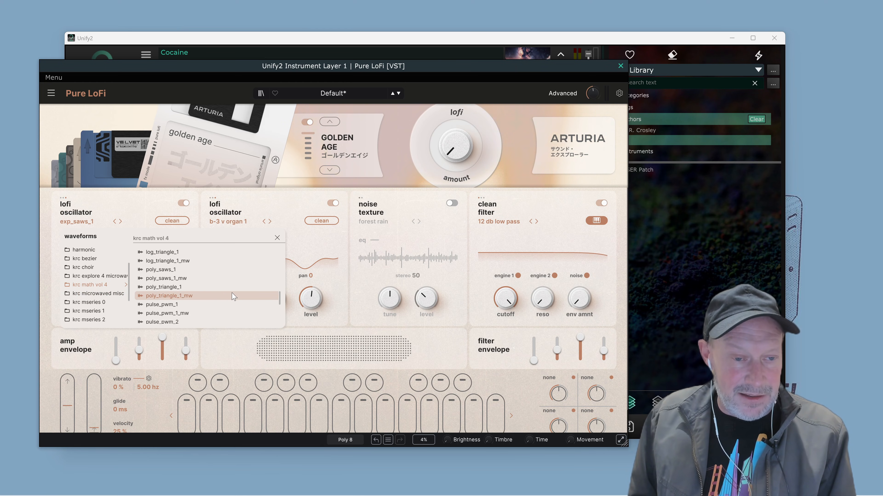
{"action": "scroll", "coordinate": [233, 296], "scroll_direction": "down", "scroll_amount": 9}
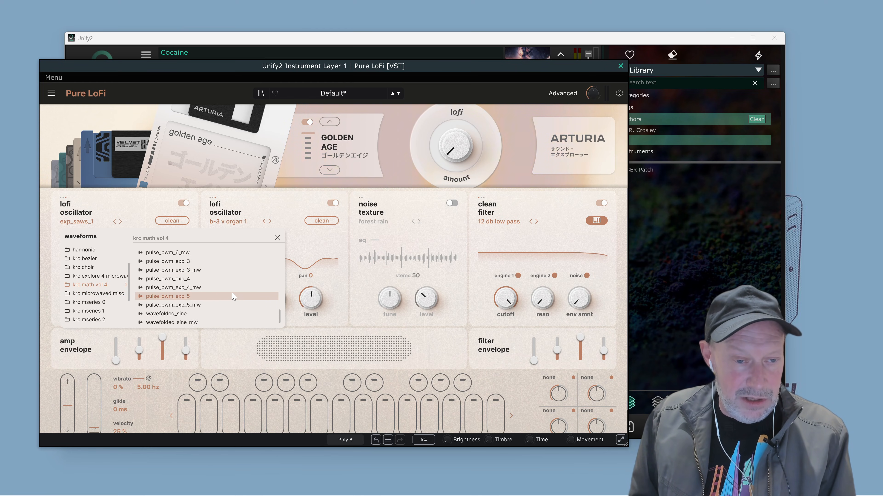
{"action": "scroll", "coordinate": [232, 294], "scroll_direction": "up", "scroll_amount": 9}
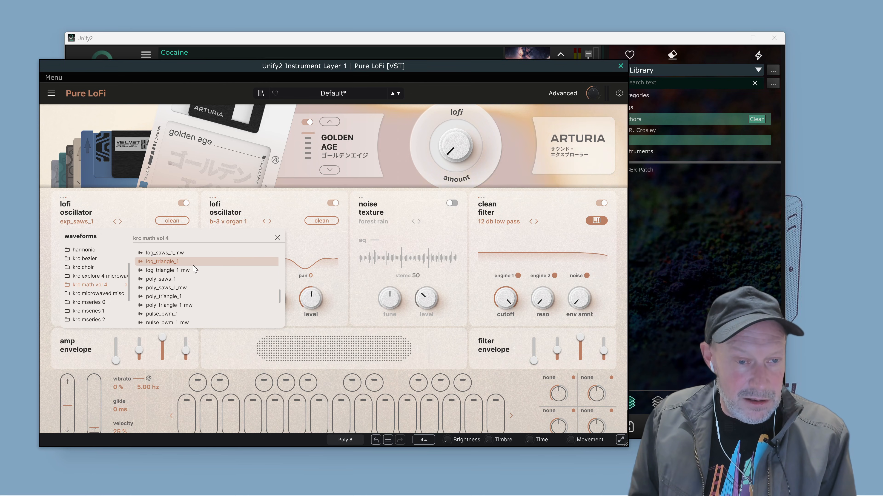
{"action": "scroll", "coordinate": [192, 266], "scroll_direction": "up", "scroll_amount": 1}
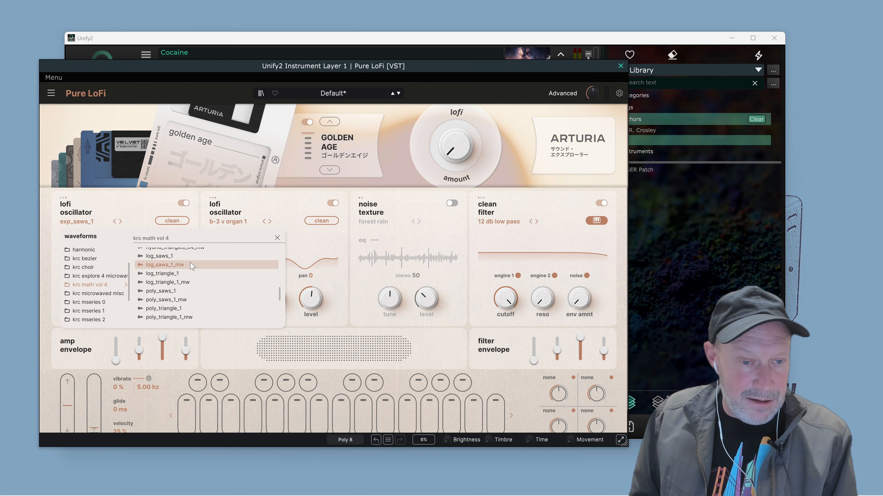
{"action": "left_click", "coordinate": [188, 266]}
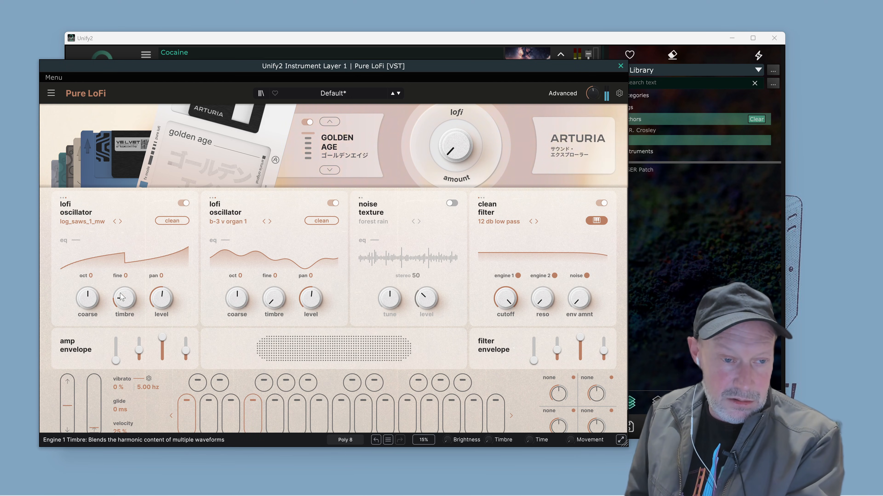
{"action": "mouse_move", "coordinate": [125, 298]}
{"action": "left_mouse_down"}
{"action": "mouse_move", "coordinate": [124, 316]}
{"action": "mouse_move", "coordinate": [125, 283]}
{"action": "mouse_move", "coordinate": [125, 315]}
{"action": "mouse_move", "coordinate": [135, 304]}
{"action": "left_mouse_up"}
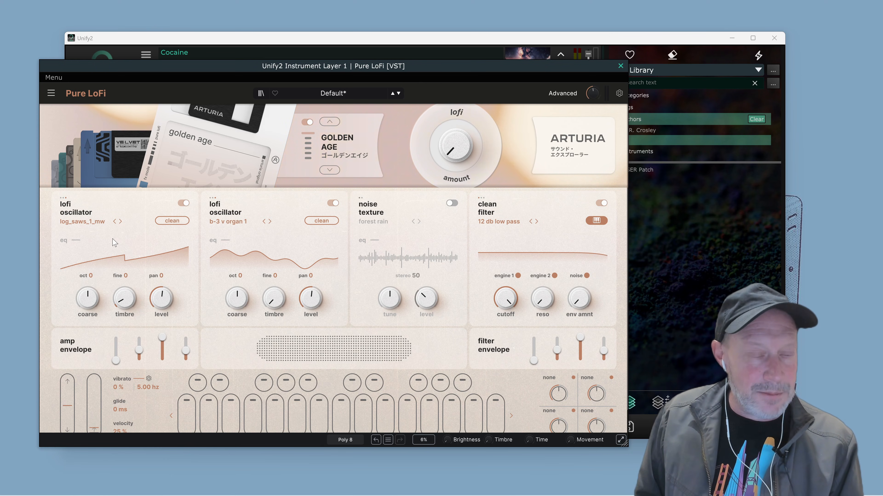
Switch engine 1's lofi oscillator to the log_saws_1 waveform and raise its timbre slightly.
{"action": "left_click", "coordinate": [106, 222]}
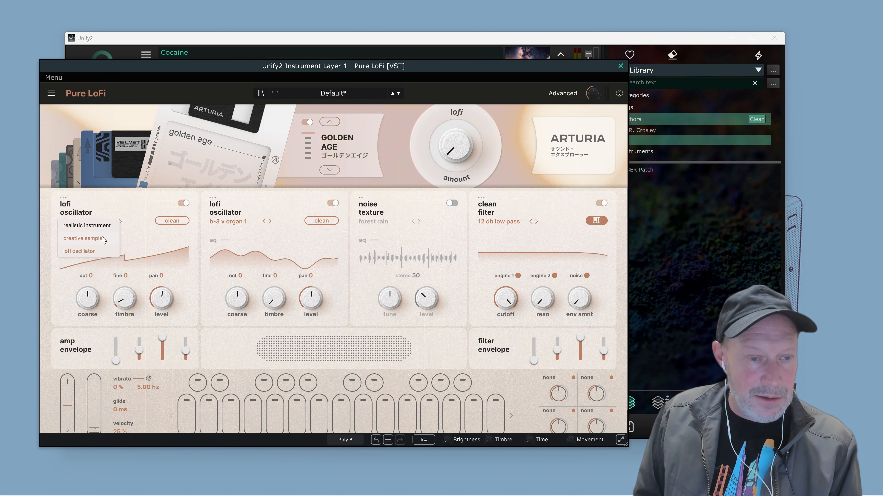
{"action": "left_click", "coordinate": [145, 199]}
{"action": "left_click", "coordinate": [92, 226]}
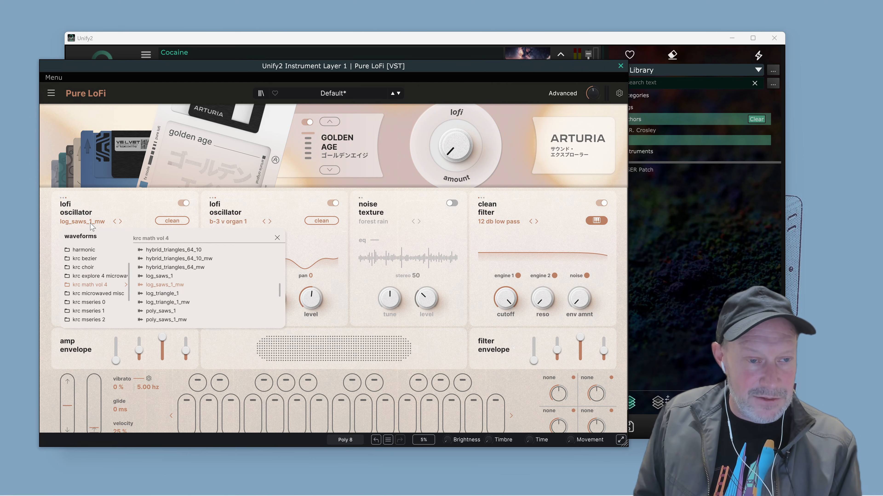
{"action": "left_click", "coordinate": [170, 277]}
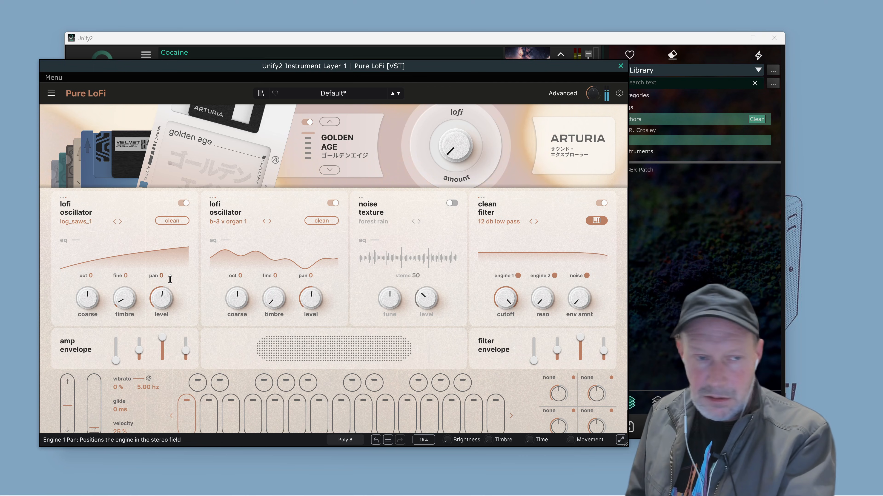
{"action": "mouse_move", "coordinate": [130, 293]}
{"action": "left_mouse_down"}
{"action": "mouse_move", "coordinate": [130, 229]}
{"action": "mouse_move", "coordinate": [129, 301]}
{"action": "mouse_move", "coordinate": [130, 291]}
{"action": "left_mouse_up"}
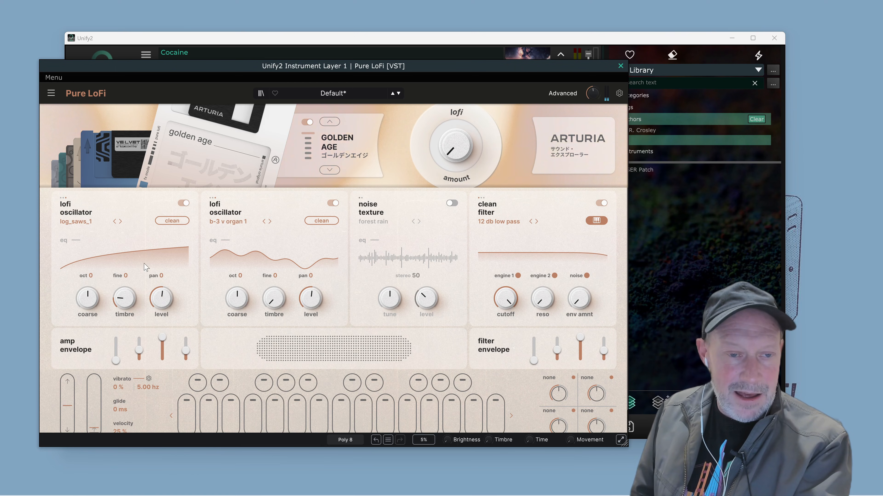
Load the pulse_pwm_1 waveform from krc math vol 4 into engine 2's lofi oscillator and raise its timbre slightly.
{"action": "left_click", "coordinate": [240, 222]}
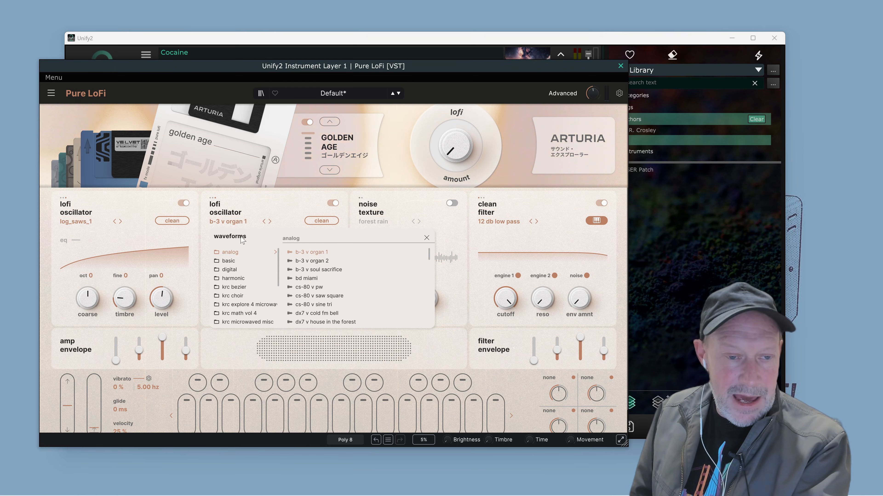
{"action": "scroll", "coordinate": [250, 278], "scroll_direction": "down", "scroll_amount": 2}
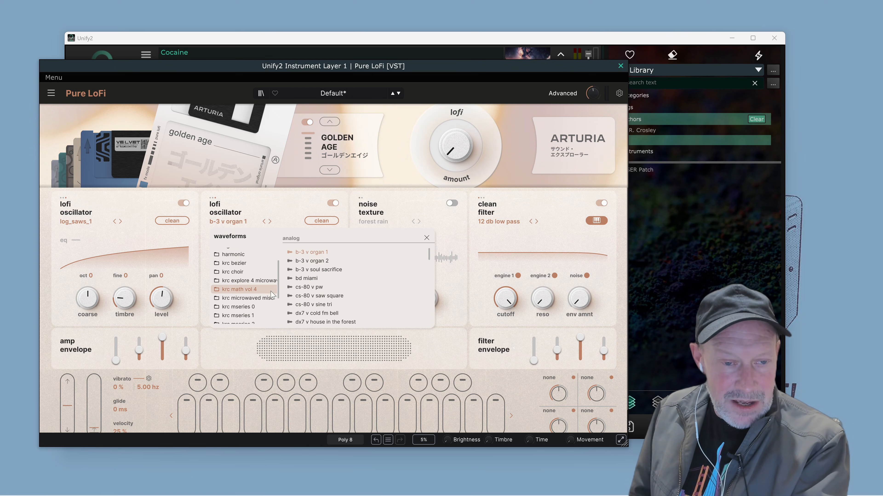
{"action": "left_click", "coordinate": [271, 291]}
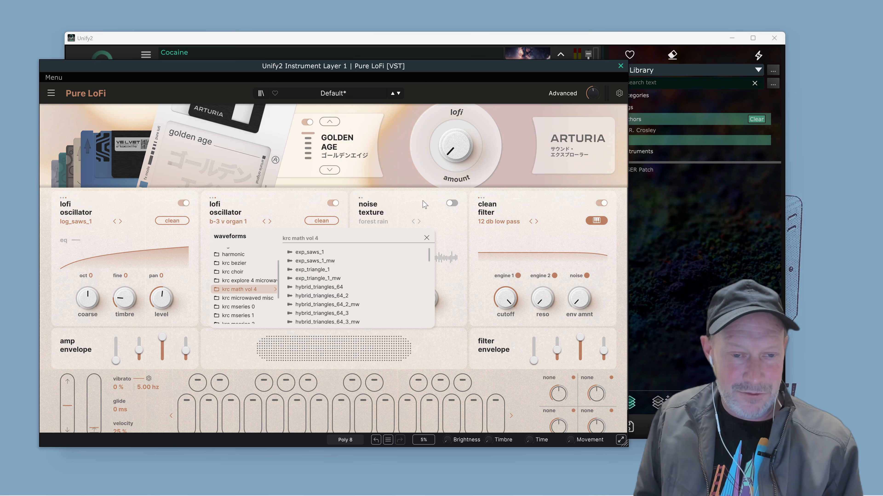
{"action": "scroll", "coordinate": [351, 284], "scroll_direction": "down", "scroll_amount": 2}
{"action": "scroll", "coordinate": [355, 284], "scroll_direction": "down", "scroll_amount": 12}
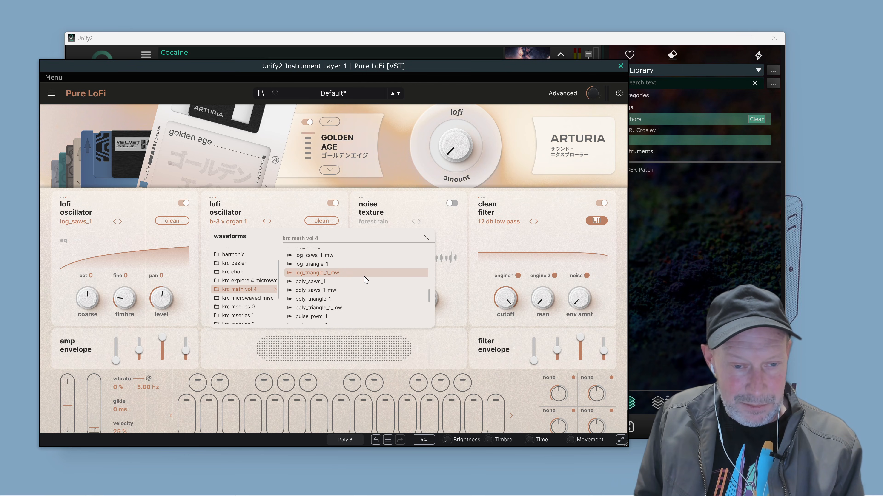
{"action": "scroll", "coordinate": [360, 285], "scroll_direction": "down", "scroll_amount": 5}
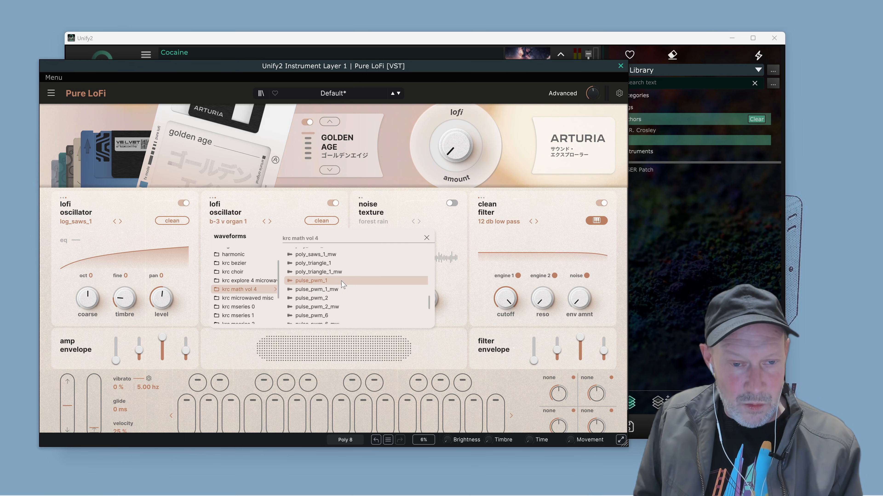
{"action": "left_click", "coordinate": [344, 284]}
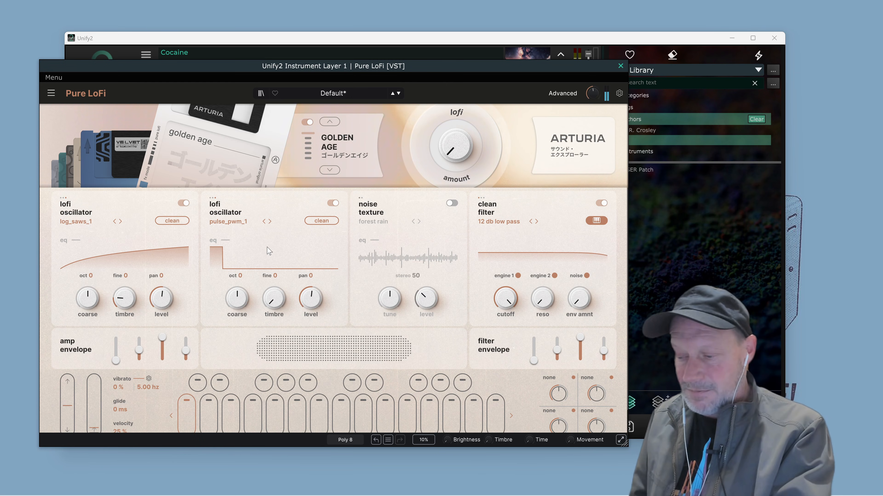
{"action": "mouse_move", "coordinate": [274, 298]}
{"action": "left_click_drag", "start_coordinate": [274, 298], "coordinate": [273, 302]}
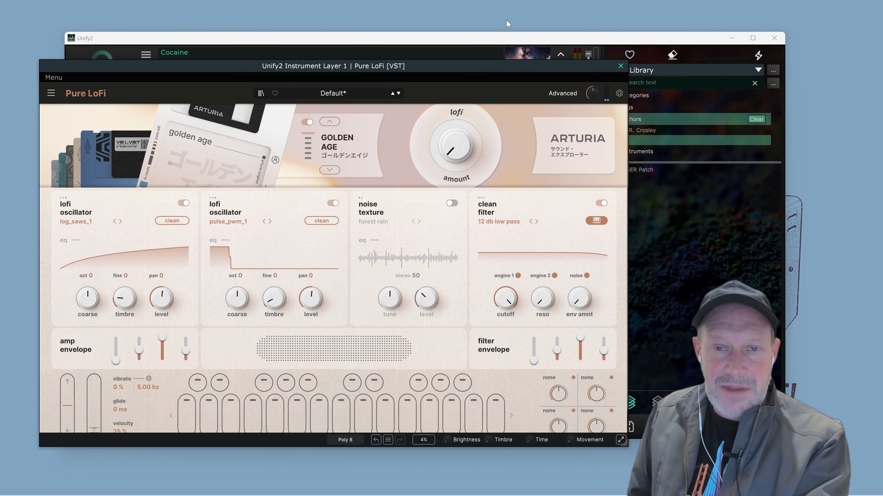
Move the Unify2 host window aside and set engine 2's fine tuning to 5.
{"action": "left_click_drag", "start_coordinate": [491, 43], "coordinate": [555, 42]}
{"action": "left_click", "coordinate": [103, 72]}
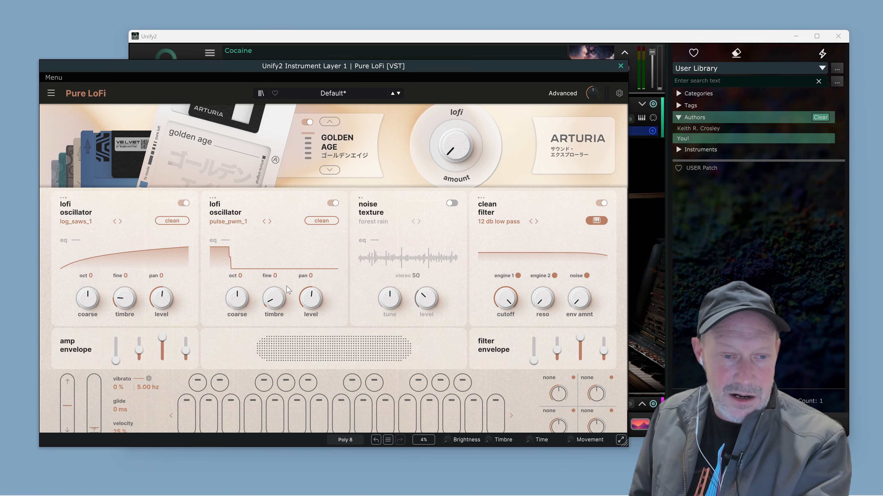
{"action": "left_click_drag", "start_coordinate": [275, 276], "coordinate": [274, 268]}
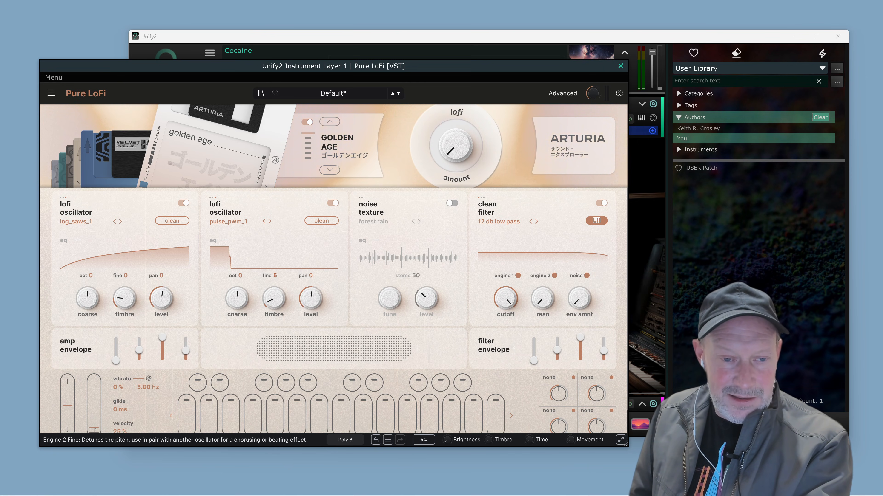
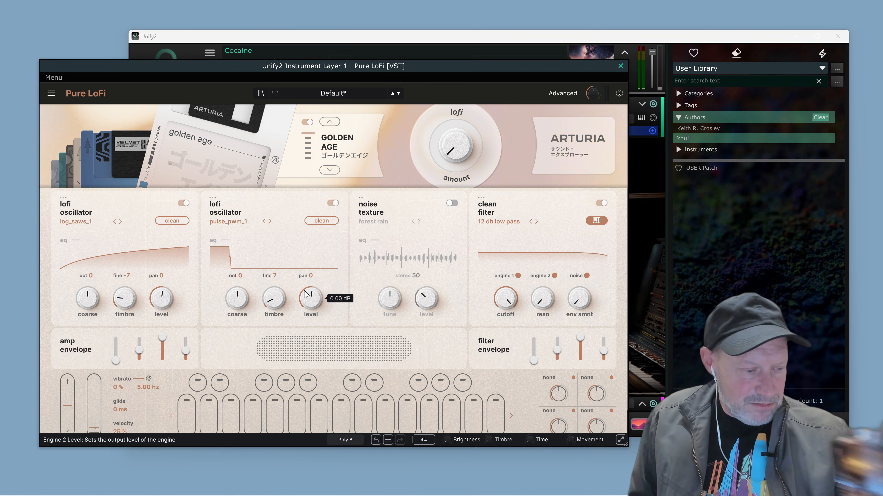
Open the advanced section of Pure LoFi, then reposition and enlarge the plugin window to show the full envelope controls.
{"action": "left_click", "coordinate": [561, 96]}
{"action": "left_click_drag", "start_coordinate": [492, 65], "coordinate": [476, 16]}
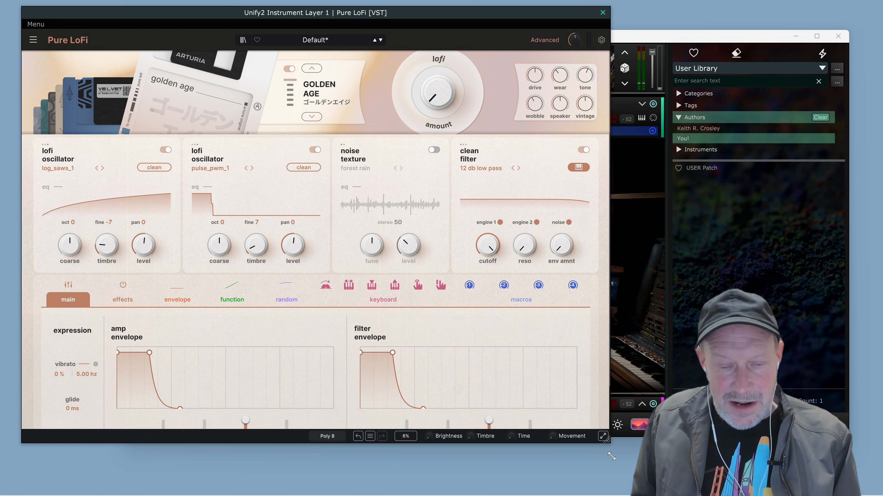
{"action": "left_click_drag", "start_coordinate": [611, 456], "coordinate": [545, 440]}
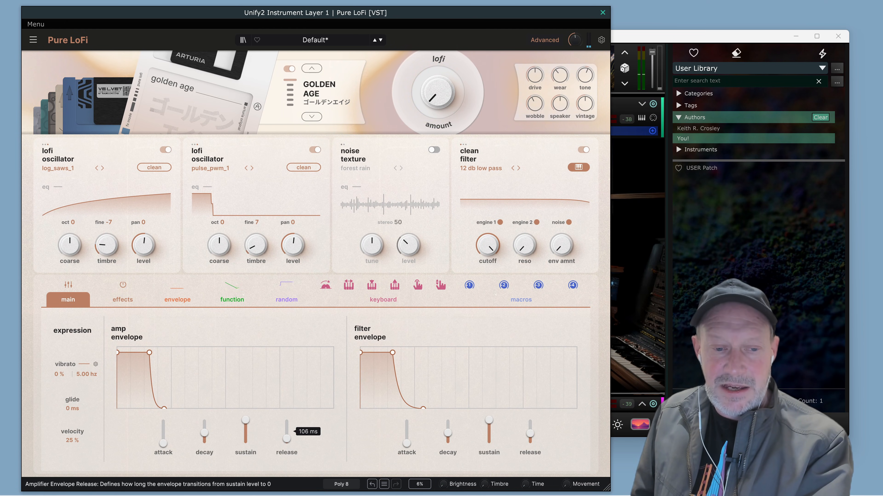
Adjust the amp envelope's release slightly and lower its sustain to about two thirds.
{"action": "left_click_drag", "start_coordinate": [287, 439], "coordinate": [287, 438]}
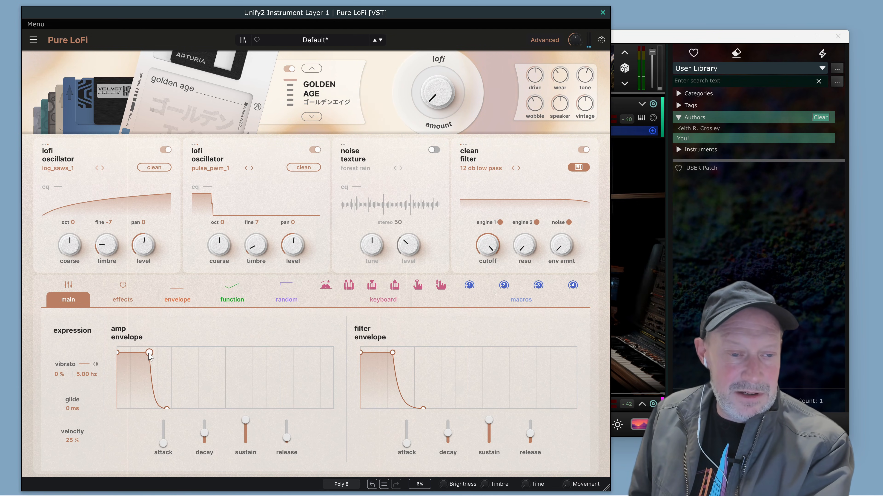
{"action": "left_click_drag", "start_coordinate": [149, 353], "coordinate": [149, 372]}
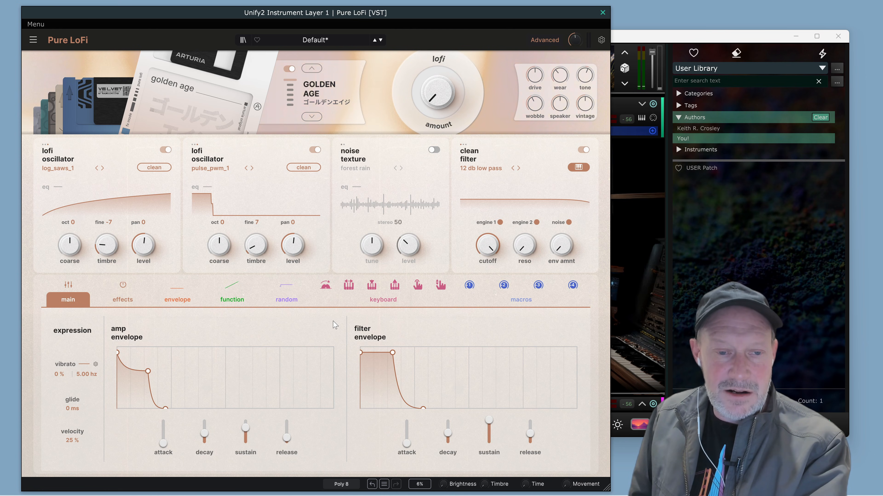
Shape modulation envelope 1 into a short spike with 11 ms decay, zero sustain and 19 ms release.
{"action": "left_click", "coordinate": [178, 299]}
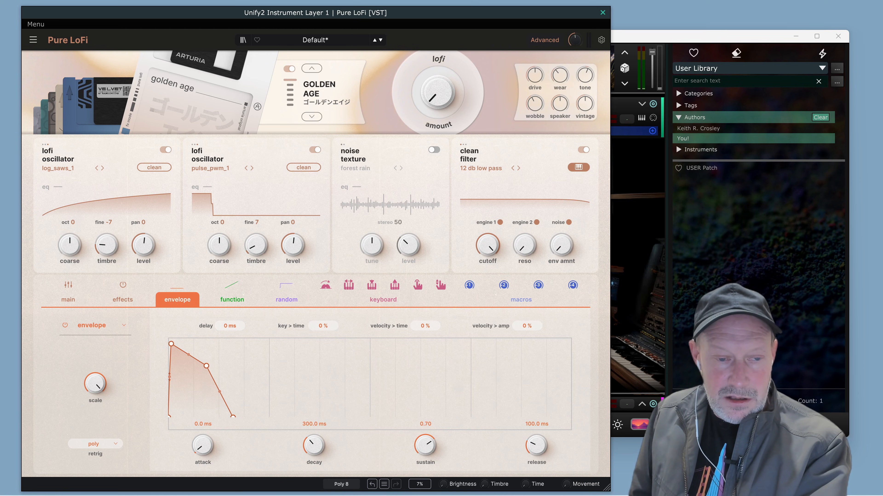
{"action": "left_click_drag", "start_coordinate": [205, 367], "coordinate": [213, 423]}
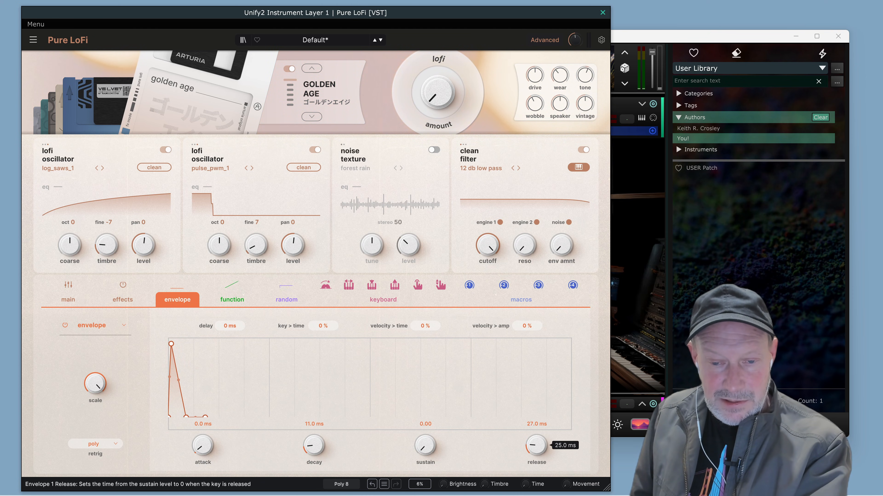
{"action": "left_click_drag", "start_coordinate": [537, 445], "coordinate": [537, 443]}
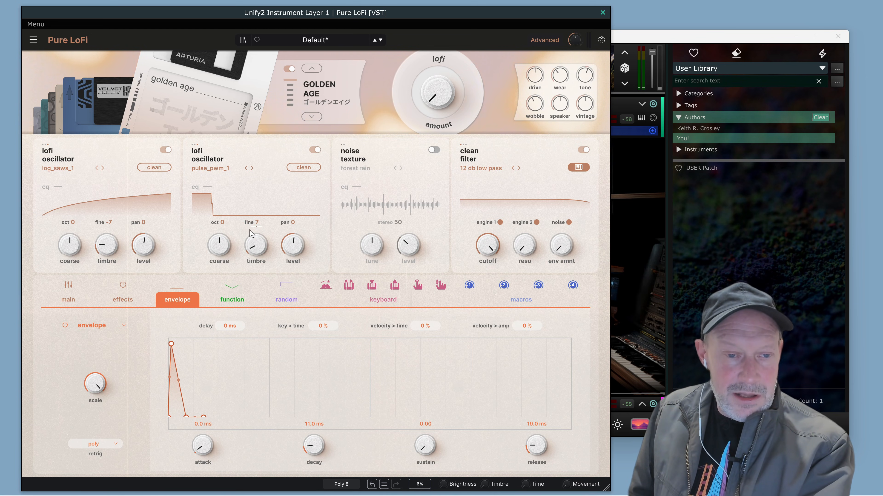
Raise envelope 1's modulation of engine 2's fine tuning to 1.00 and lengthen the envelope's decay to 139 ms.
{"action": "mouse_move", "coordinate": [258, 236]}
{"action": "left_click_drag", "start_coordinate": [256, 235], "coordinate": [256, 204]}
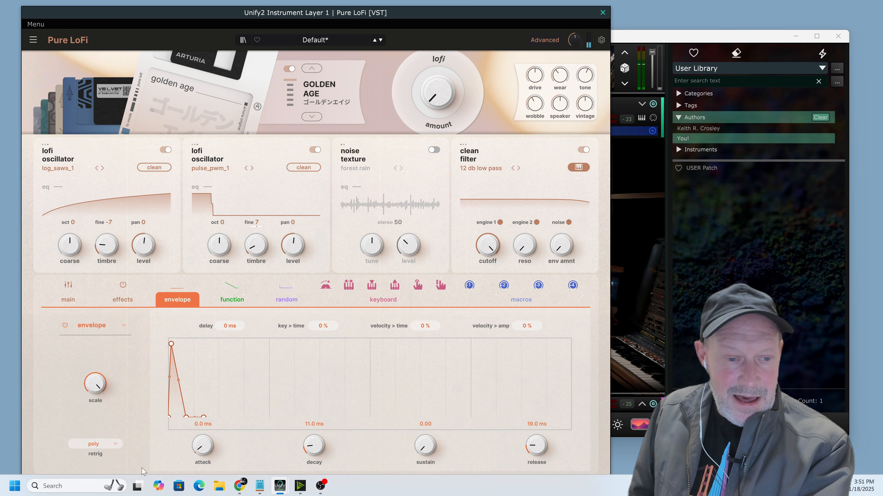
{"action": "left_click_drag", "start_coordinate": [187, 417], "coordinate": [202, 418]}
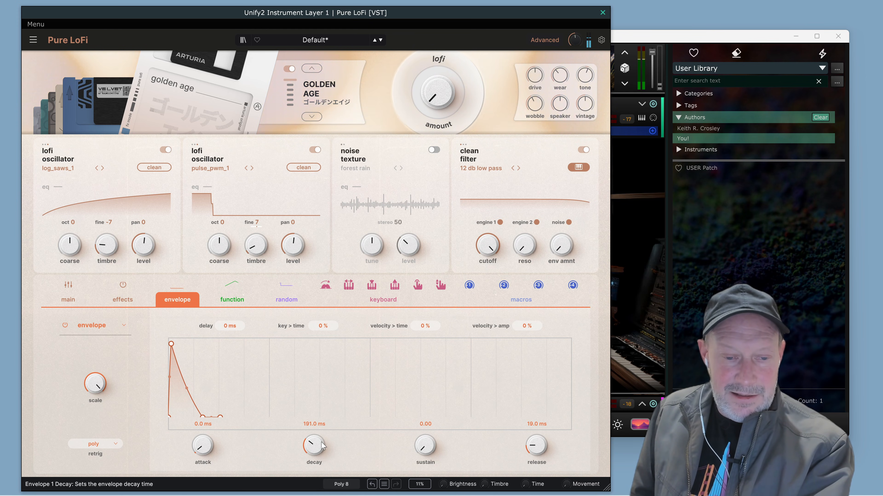
{"action": "mouse_move", "coordinate": [314, 446]}
{"action": "left_mouse_down"}
{"action": "mouse_move", "coordinate": [314, 457]}
{"action": "mouse_move", "coordinate": [320, 443]}
{"action": "left_mouse_up"}
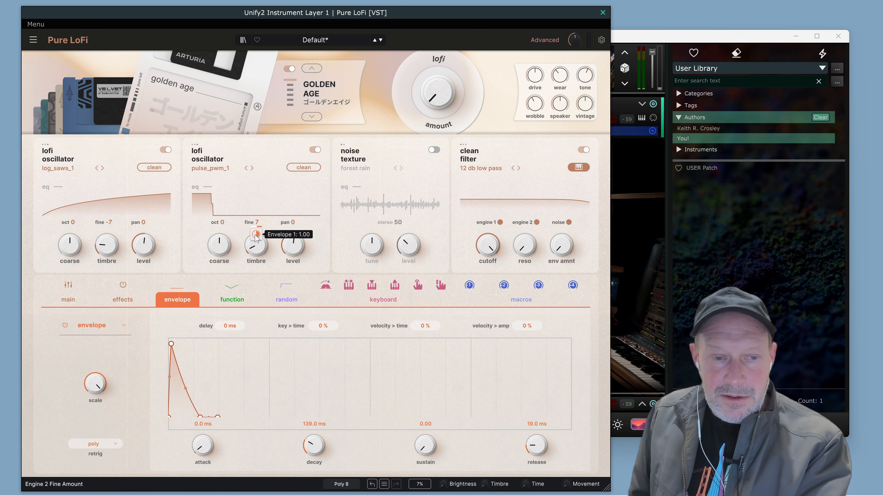
Audition different envelope 1 modulation amounts on engine 2's fine tuning and settle on 0.49.
{"action": "mouse_move", "coordinate": [256, 234]}
{"action": "left_mouse_down"}
{"action": "mouse_move", "coordinate": [256, 250]}
{"action": "mouse_move", "coordinate": [255, 241]}
{"action": "left_mouse_up"}
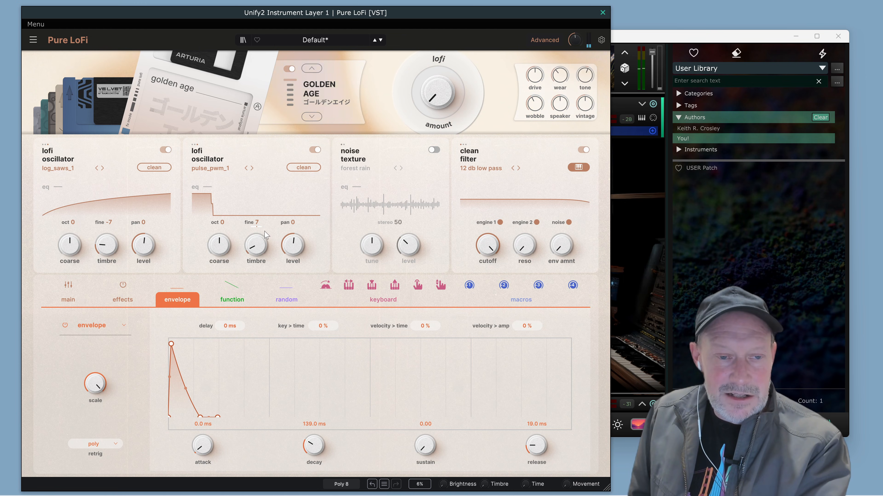
{"action": "left_click_drag", "start_coordinate": [257, 232], "coordinate": [257, 236]}
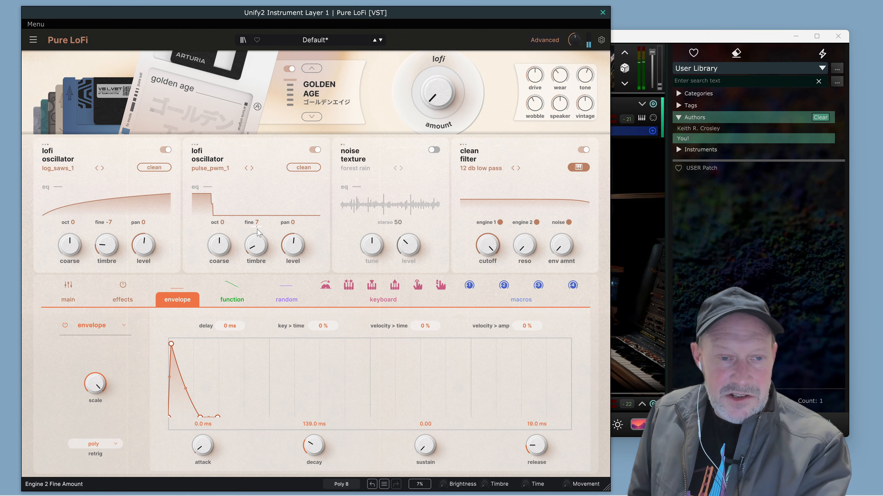
{"action": "mouse_move", "coordinate": [261, 237]}
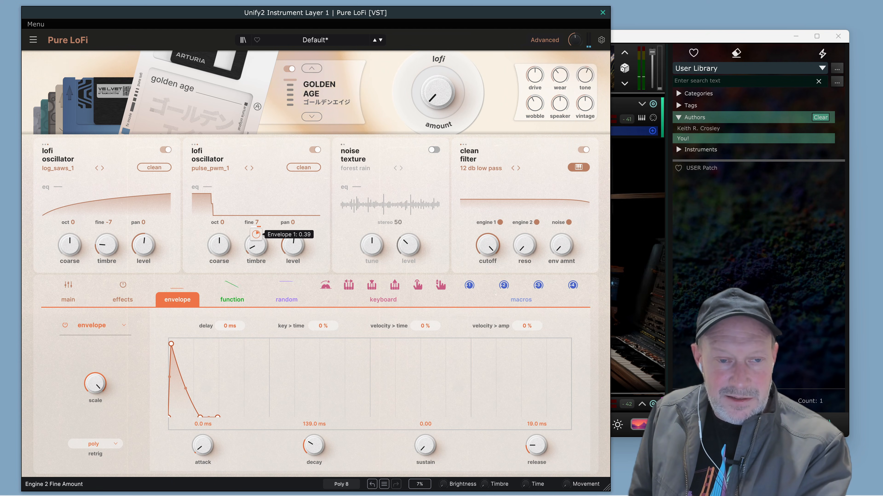
{"action": "left_click_drag", "start_coordinate": [256, 235], "coordinate": [256, 226]}
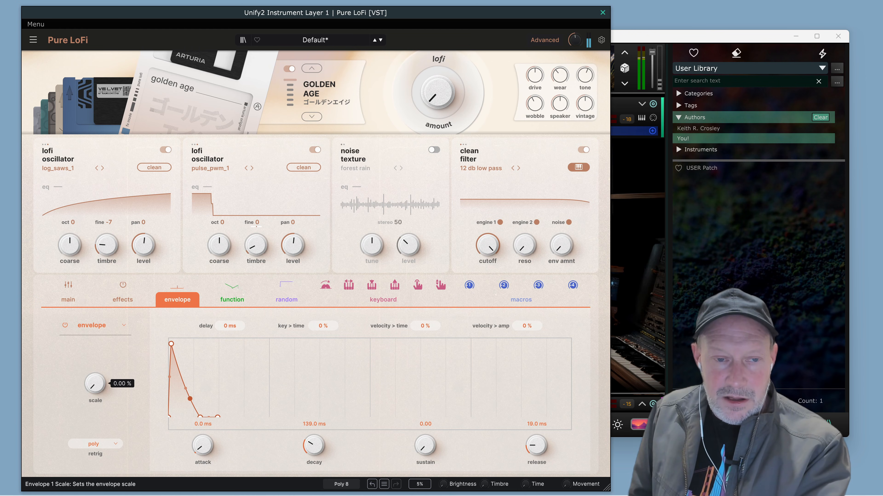
Set a low scale for envelope 1 with velocity modulating it, and lengthen the envelope's attack to 0.6 ms.
{"action": "left_click_drag", "start_coordinate": [96, 383], "coordinate": [89, 339]}
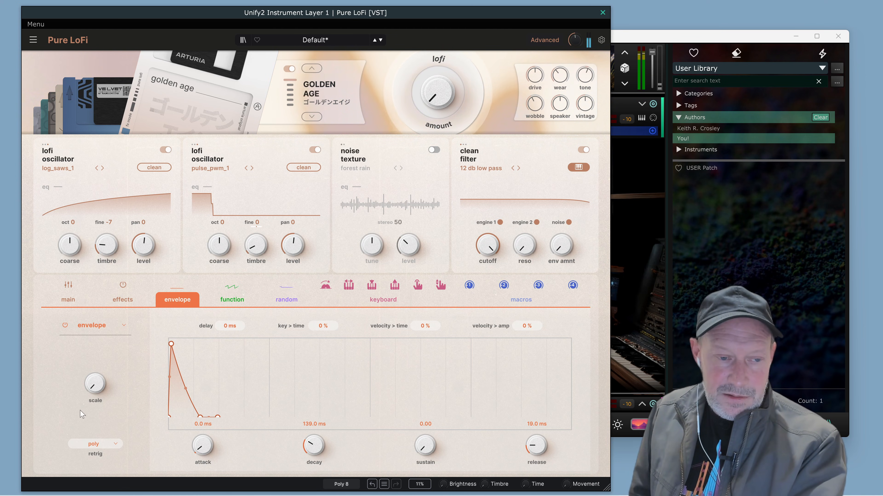
{"action": "mouse_move", "coordinate": [94, 383]}
{"action": "left_mouse_down"}
{"action": "mouse_move", "coordinate": [94, 373]}
{"action": "mouse_move", "coordinate": [103, 378]}
{"action": "mouse_move", "coordinate": [95, 385]}
{"action": "left_mouse_up"}
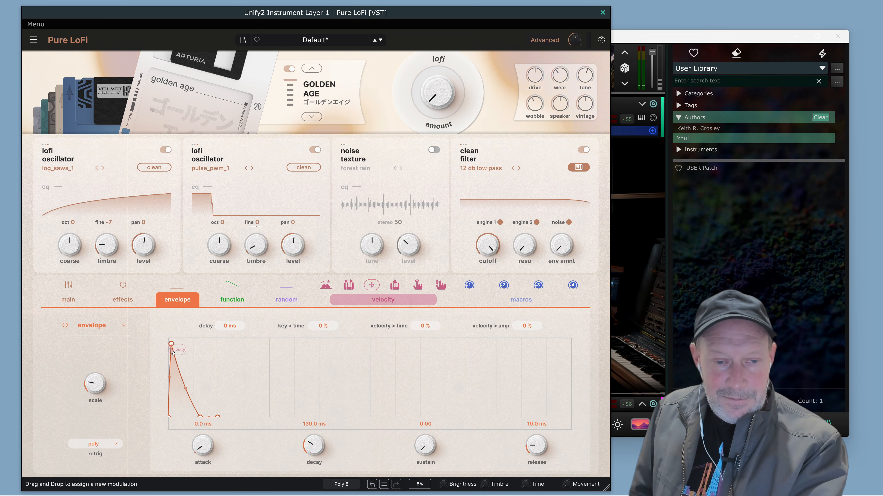
{"action": "left_click_drag", "start_coordinate": [173, 353], "coordinate": [93, 386]}
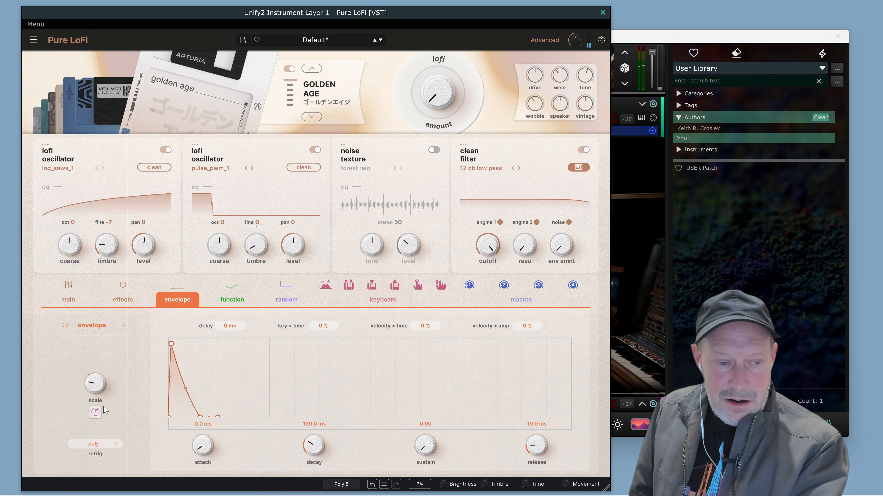
{"action": "left_click_drag", "start_coordinate": [95, 412], "coordinate": [90, 402]}
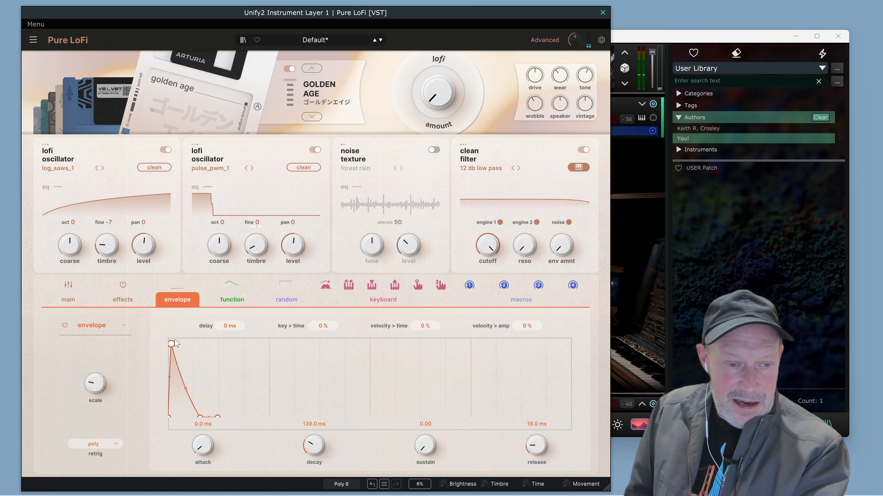
{"action": "left_click_drag", "start_coordinate": [173, 342], "coordinate": [178, 341]}
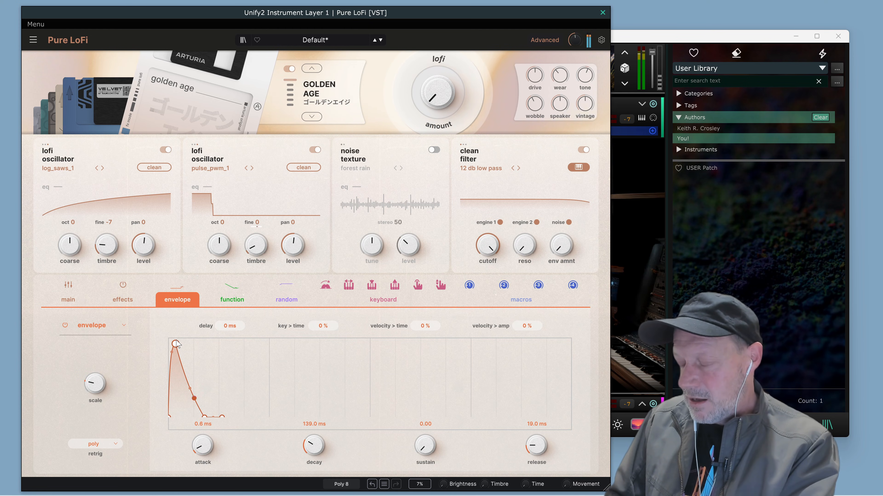
Set the expression velocity to 44% and lower the clean filter's cutoff slightly.
{"action": "left_click", "coordinate": [78, 306]}
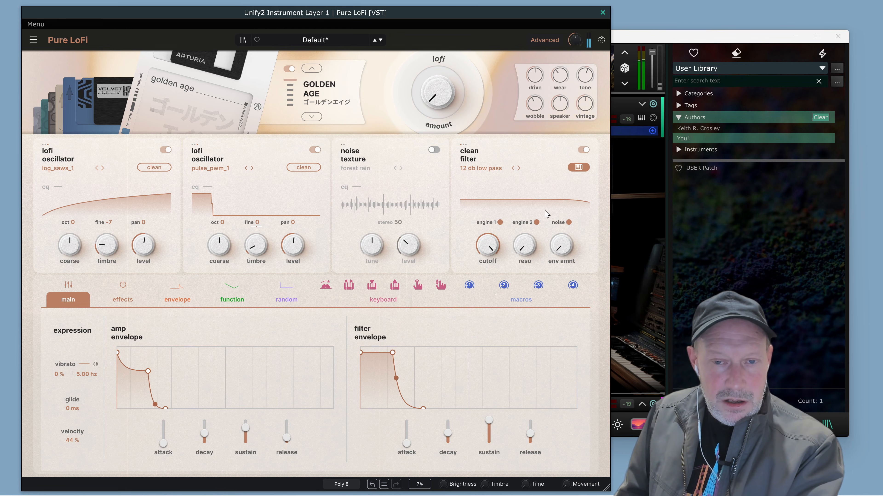
{"action": "left_click_drag", "start_coordinate": [488, 245], "coordinate": [486, 253]}
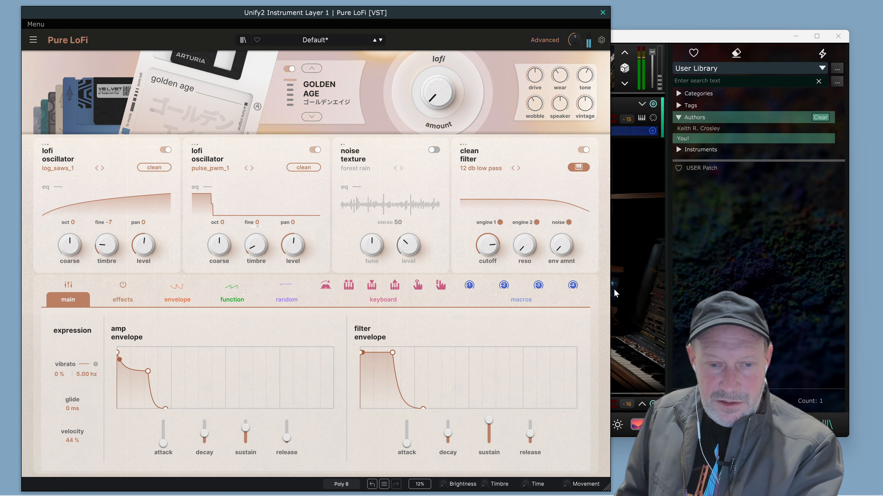
Shape the filter envelope with reduced sustain, a decay of about 525 ms and 385 ms release, and raise the filter's resonance.
{"action": "left_click_drag", "start_coordinate": [393, 353], "coordinate": [391, 364]}
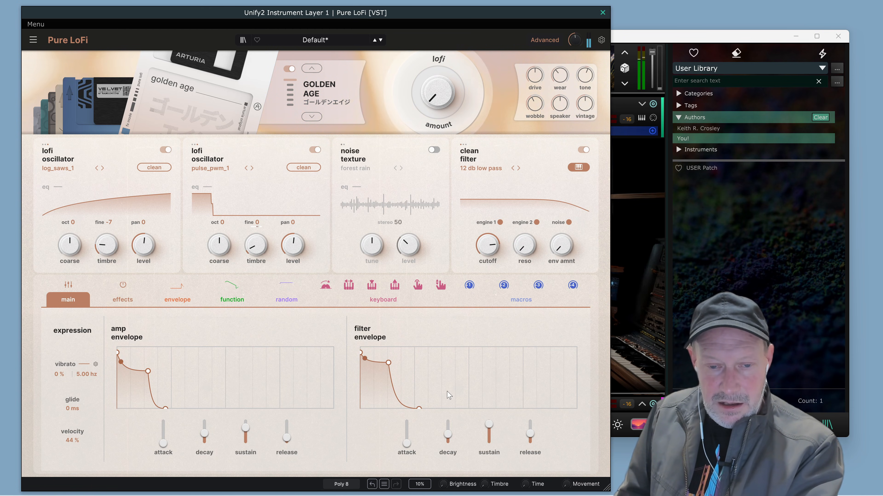
{"action": "mouse_move", "coordinate": [449, 436]}
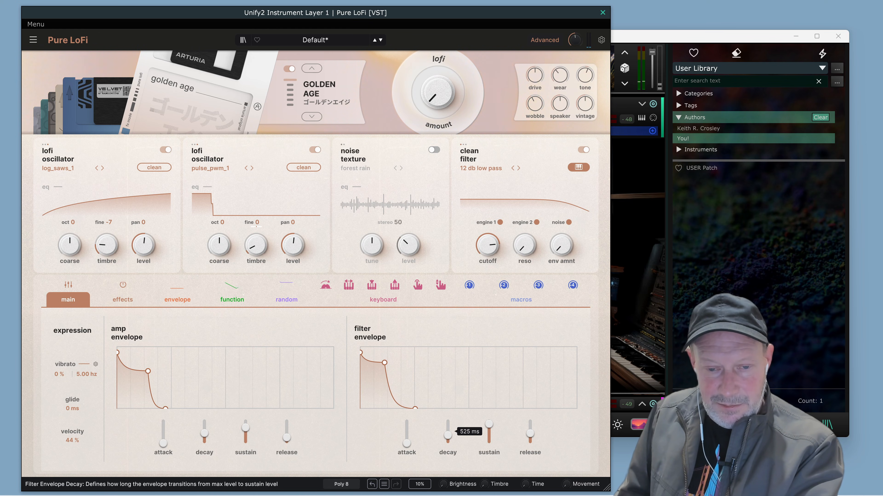
{"action": "mouse_move", "coordinate": [530, 435]}
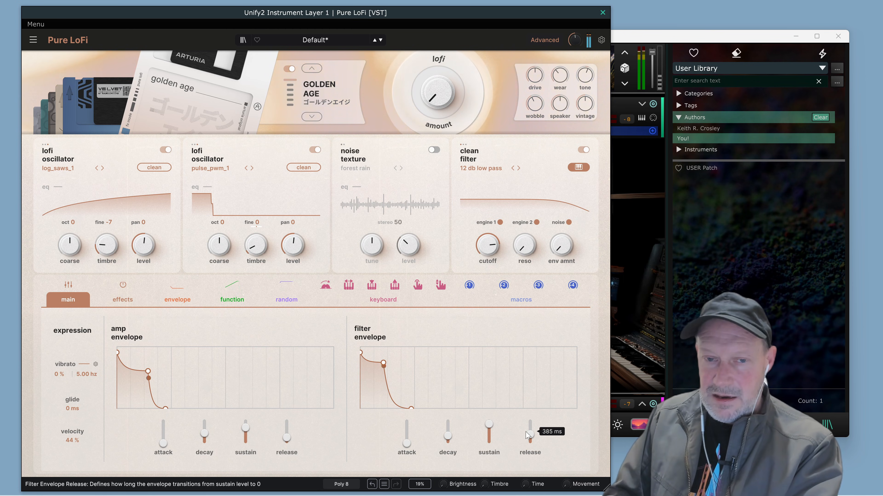
{"action": "left_click_drag", "start_coordinate": [524, 245], "coordinate": [525, 209]}
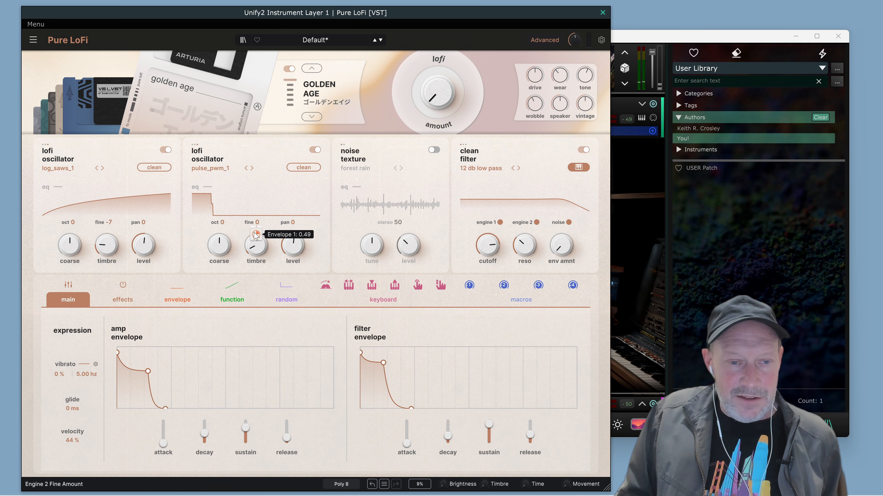
Bring up the envelope 1 settings and raise engine 2's timbre to widen the pulse waveform.
{"action": "mouse_move", "coordinate": [188, 302]}
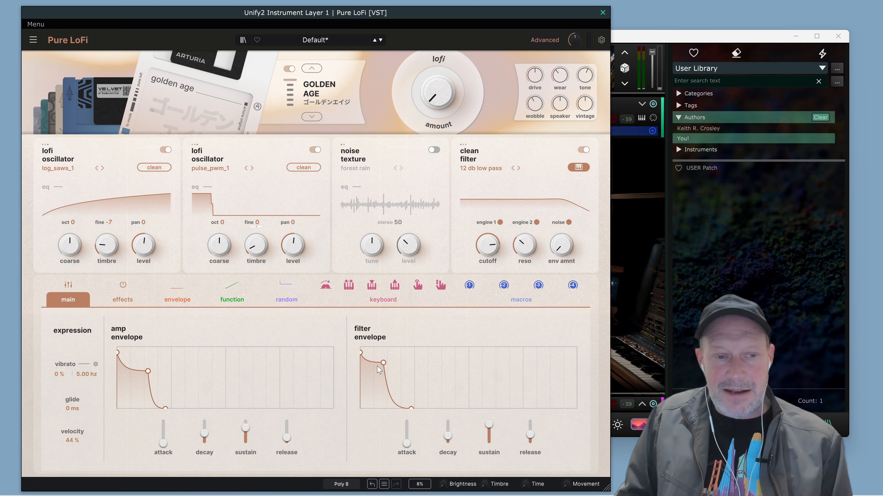
{"action": "left_click", "coordinate": [185, 301]}
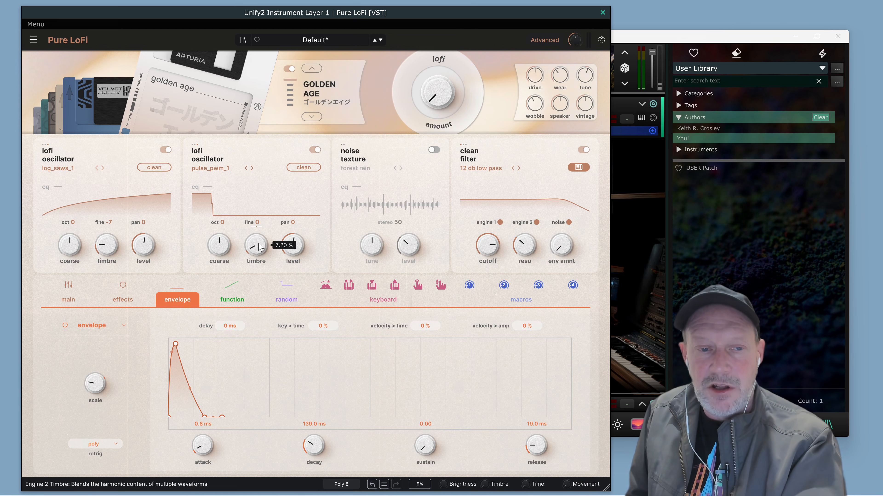
{"action": "left_click_drag", "start_coordinate": [259, 247], "coordinate": [258, 234]}
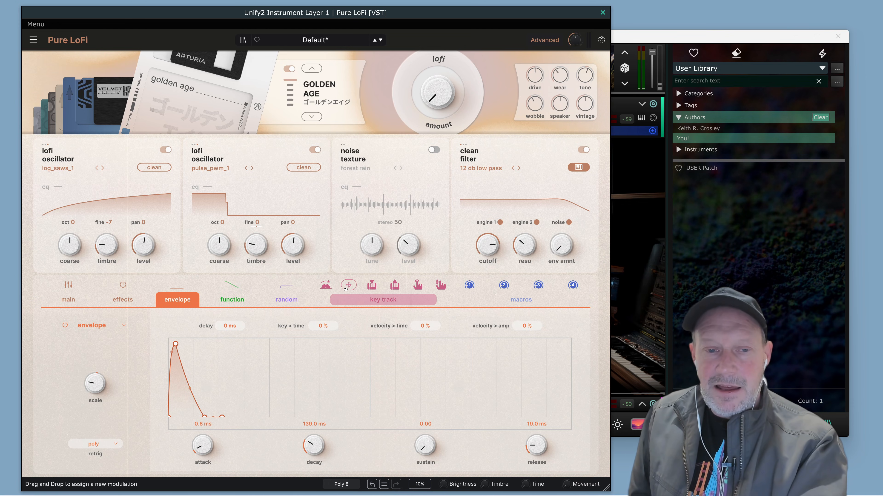
Make the triangle function bipolar with its rate in hertz and assign it to modulate engine 2's timbre.
{"action": "left_click", "coordinate": [235, 304]}
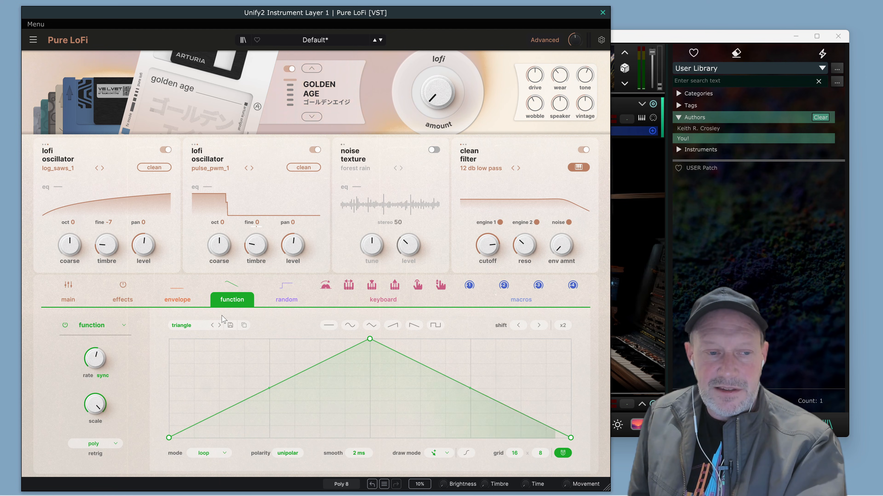
{"action": "mouse_move", "coordinate": [97, 362]}
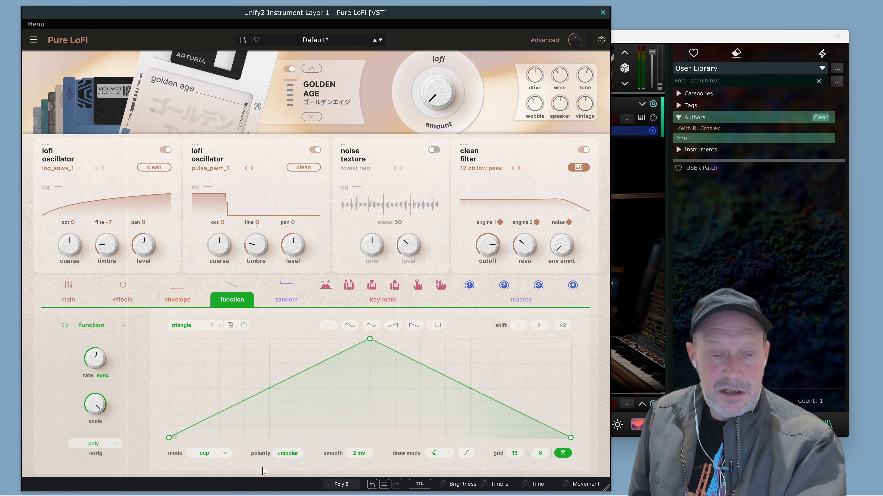
{"action": "left_click", "coordinate": [291, 459]}
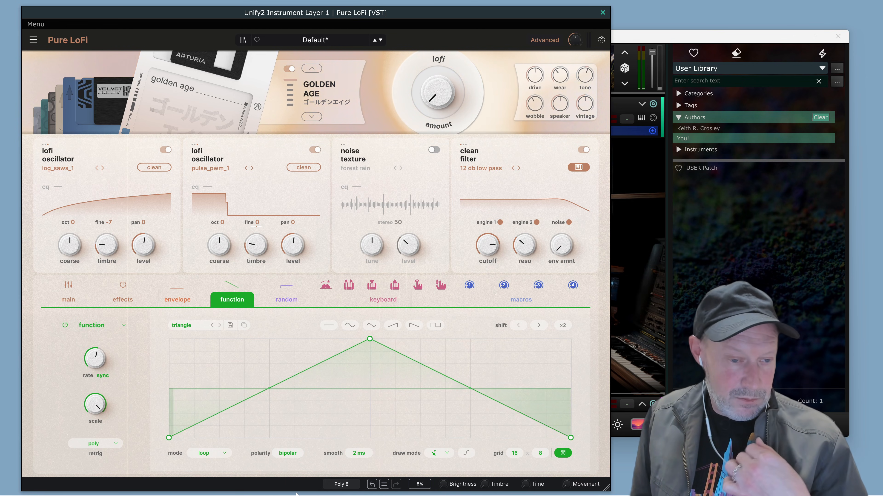
{"action": "mouse_move", "coordinate": [296, 494]}
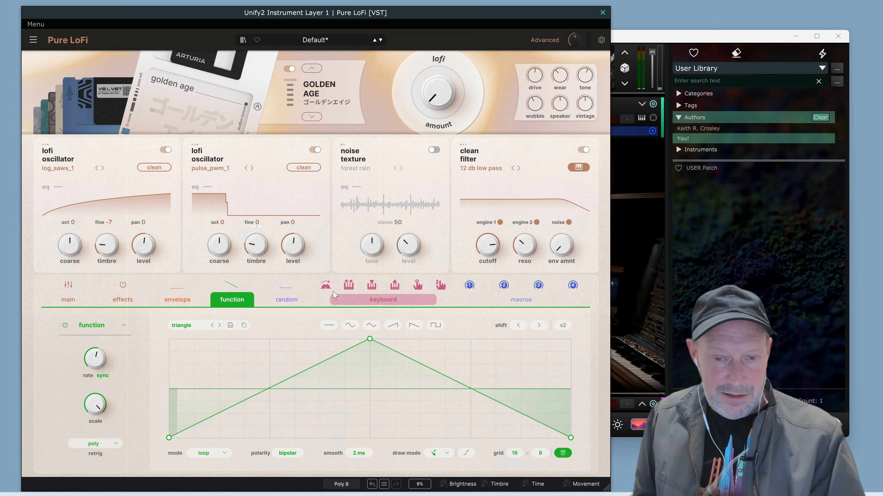
{"action": "left_click", "coordinate": [104, 377]}
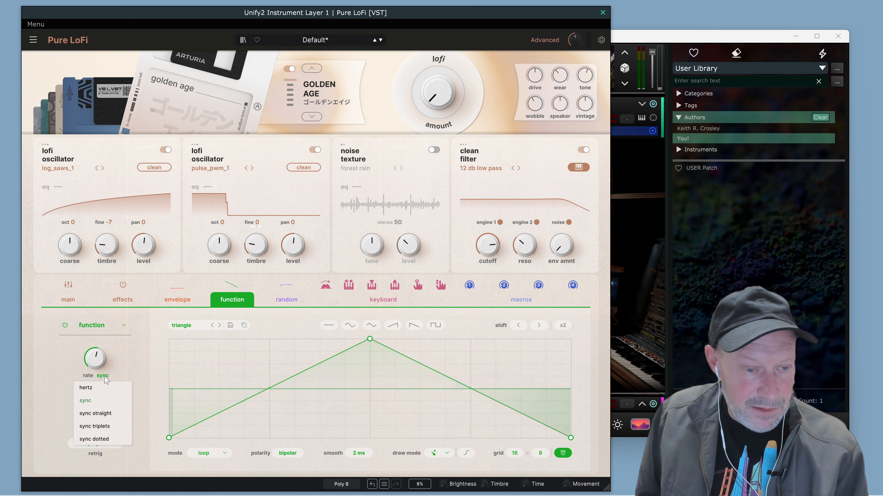
{"action": "left_click", "coordinate": [95, 389]}
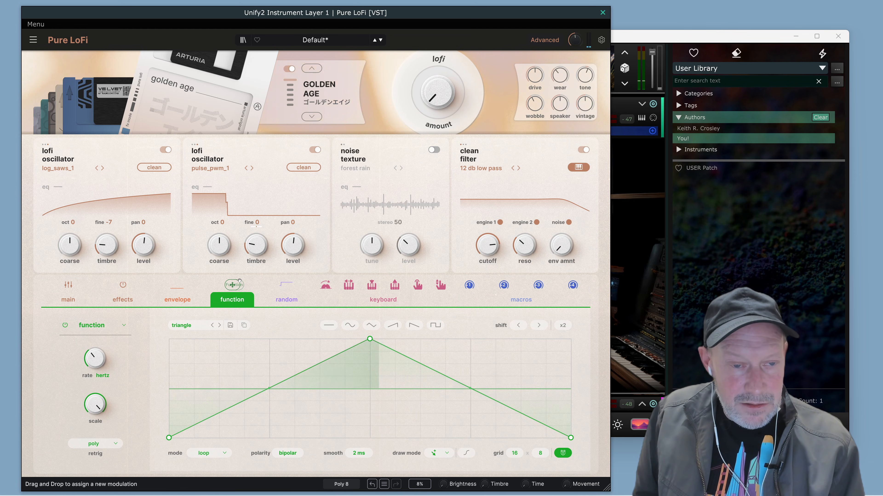
{"action": "left_click_drag", "start_coordinate": [232, 285], "coordinate": [254, 246]}
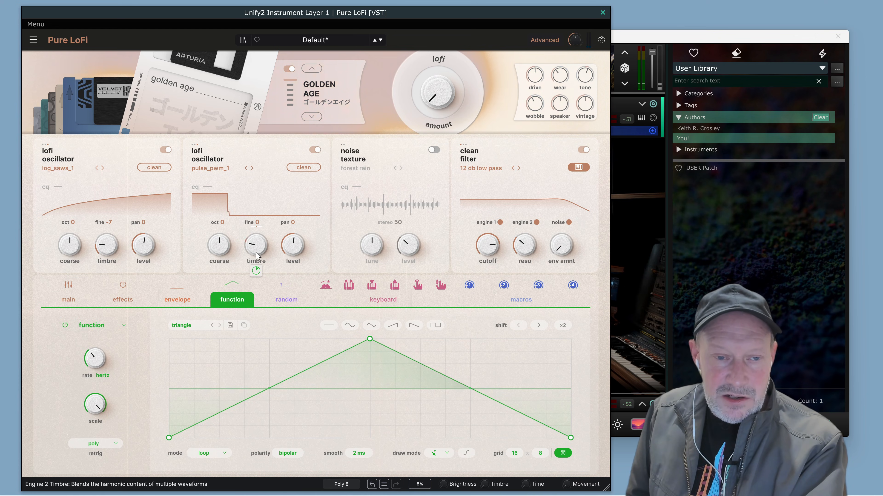
Adjust the function's modulation depth on engine 2's timbre and assign key track to modulate the function's rate.
{"action": "left_click_drag", "start_coordinate": [256, 270], "coordinate": [256, 259]}
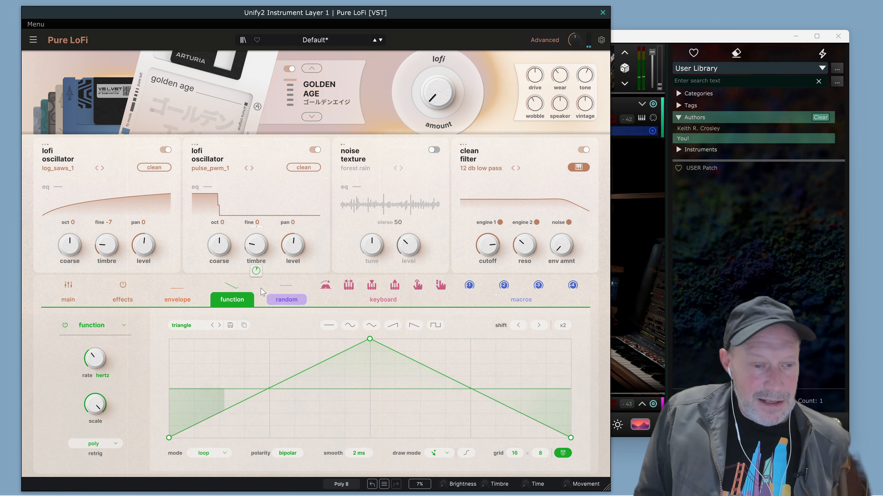
{"action": "mouse_move", "coordinate": [93, 363]}
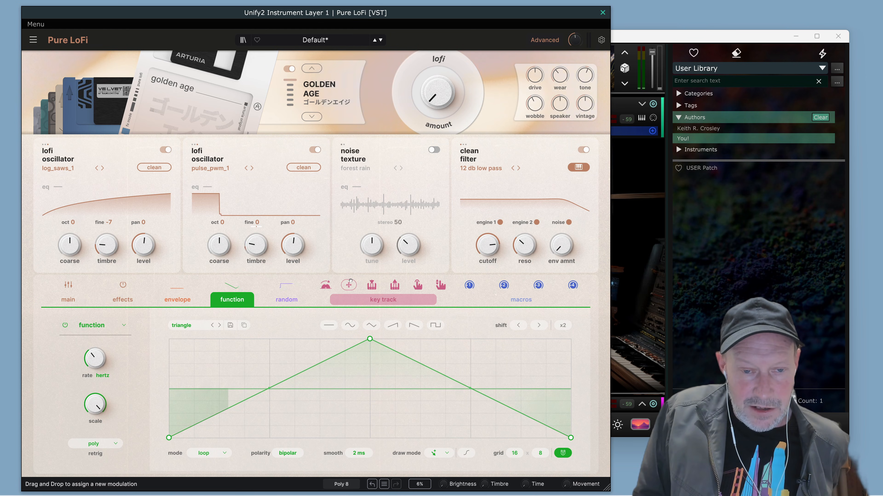
{"action": "left_click_drag", "start_coordinate": [349, 281], "coordinate": [195, 344]}
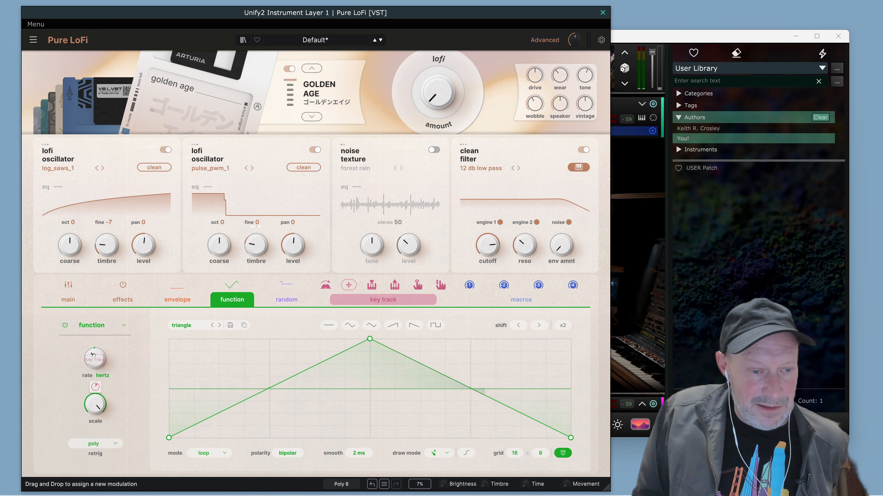
{"action": "left_click_drag", "start_coordinate": [93, 355], "coordinate": [94, 356]}
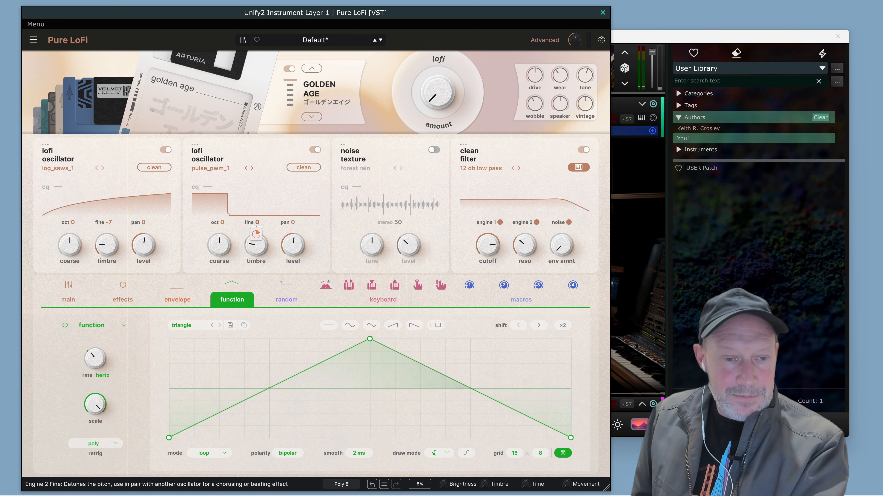
Set engine 2's fine tuning to 7 and spread the oscillators with engine 1 panned to -15 and engine 2 to 15.
{"action": "left_click_drag", "start_coordinate": [257, 223], "coordinate": [258, 209]}
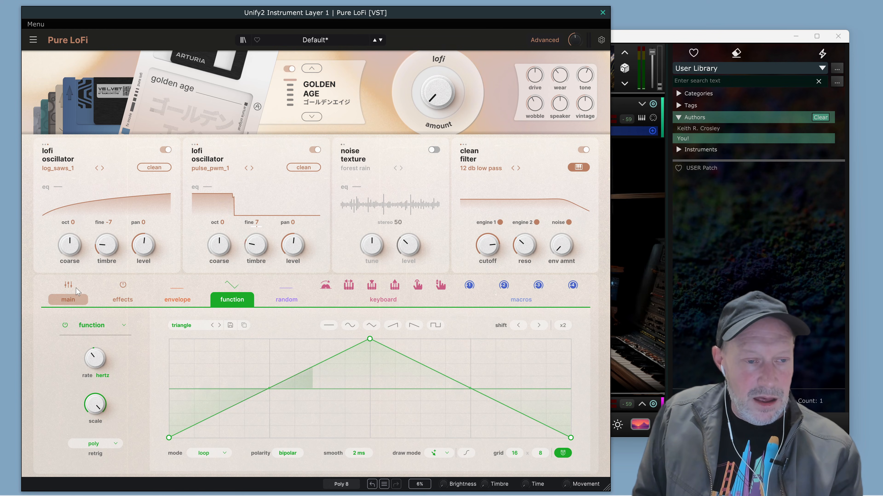
{"action": "left_click", "coordinate": [70, 290]}
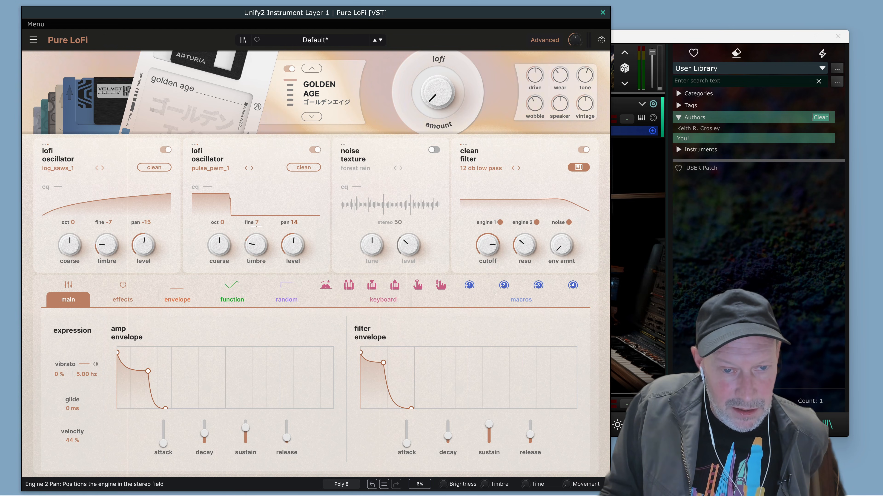
{"action": "left_click_drag", "start_coordinate": [294, 222], "coordinate": [293, 219]}
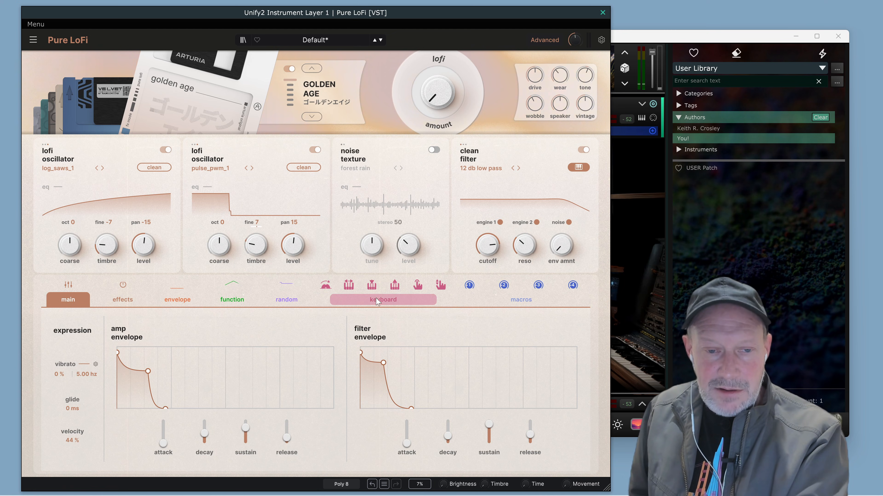
{"action": "mouse_move", "coordinate": [348, 284]}
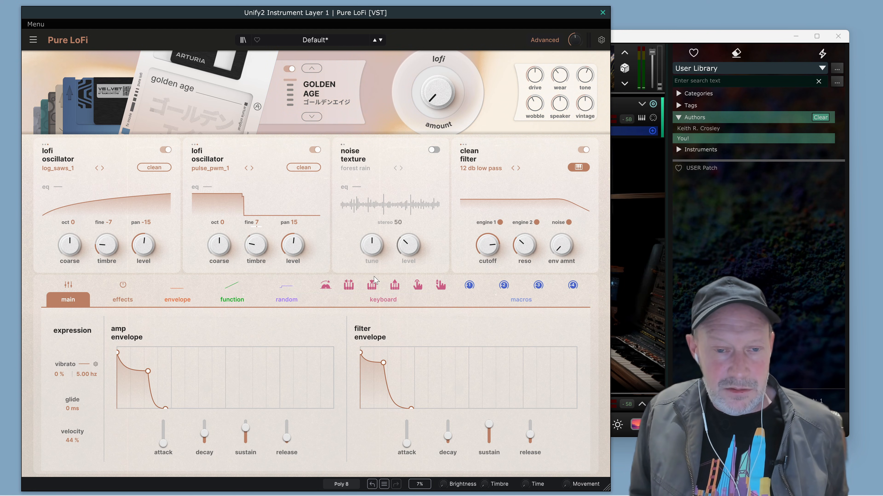
{"action": "left_click_drag", "start_coordinate": [371, 285], "coordinate": [337, 232]}
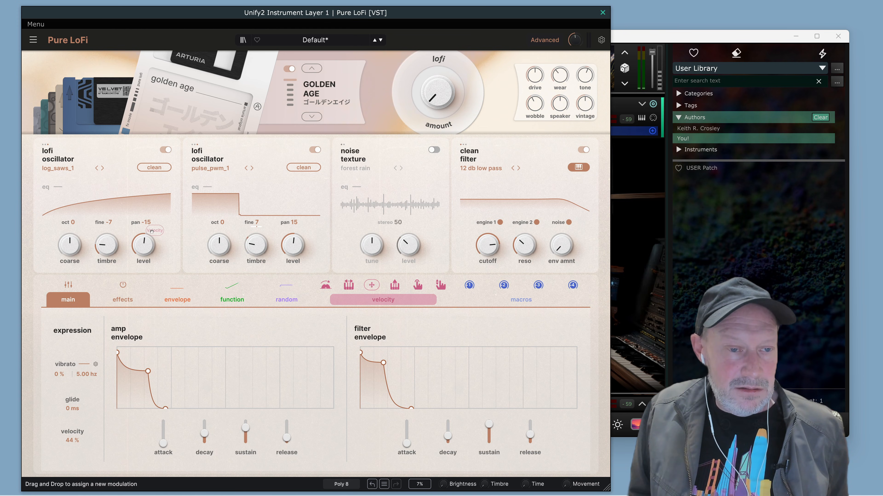
{"action": "left_click_drag", "start_coordinate": [139, 225], "coordinate": [141, 230]}
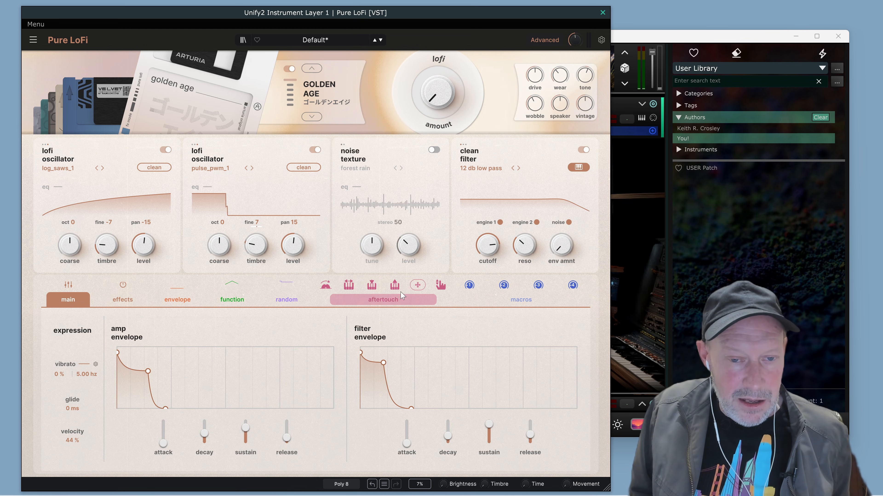
Assign key track to modulate engine 1's pan with an amount of 0.28.
{"action": "mouse_move", "coordinate": [371, 287]}
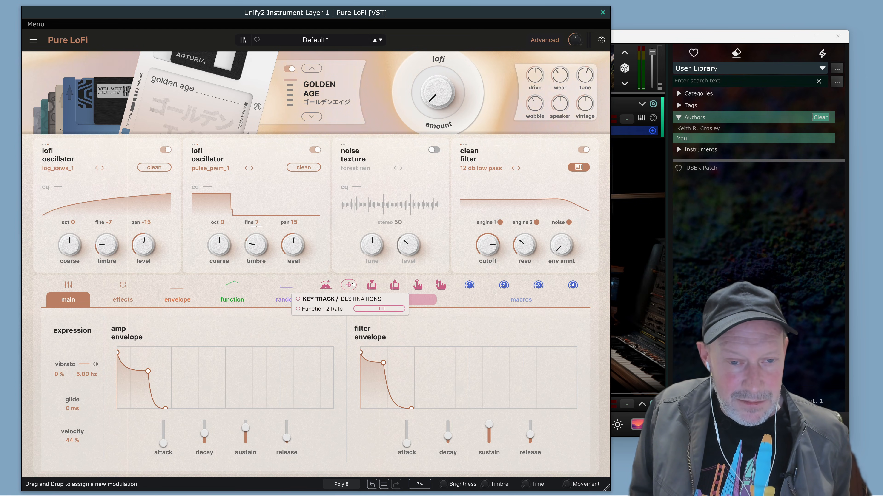
{"action": "left_click_drag", "start_coordinate": [353, 285], "coordinate": [142, 219]}
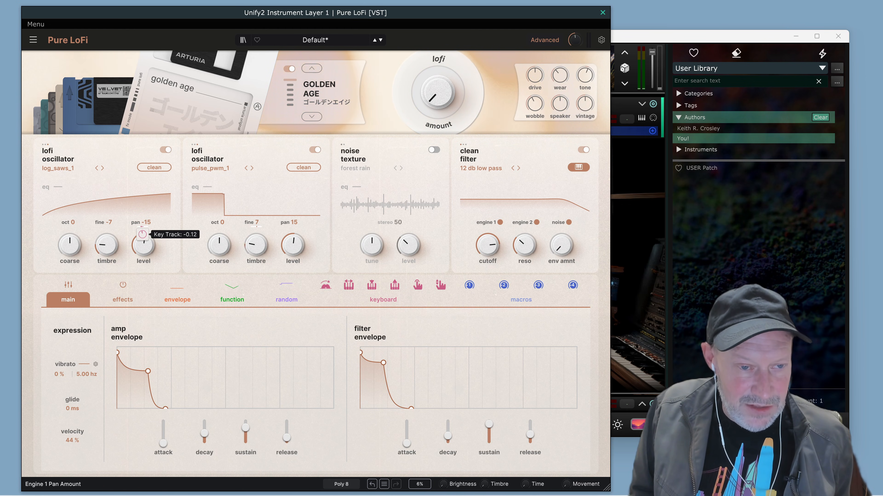
{"action": "left_click_drag", "start_coordinate": [142, 234], "coordinate": [143, 242]}
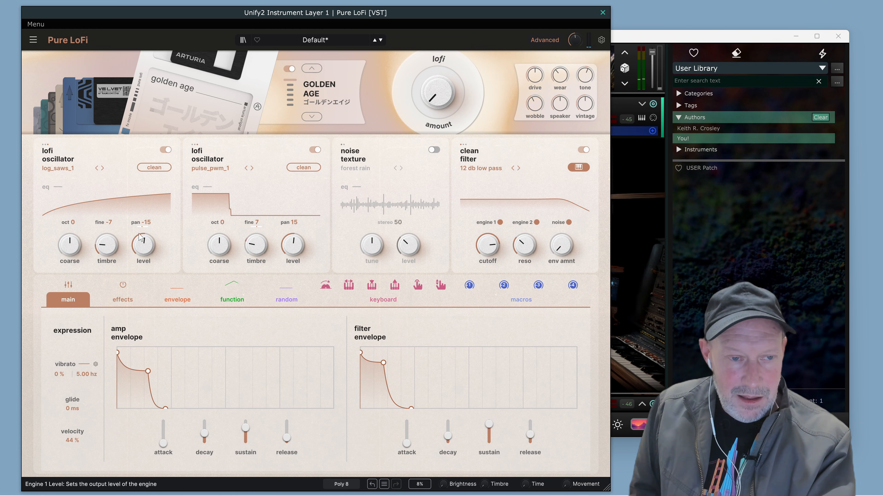
{"action": "mouse_move", "coordinate": [142, 235]}
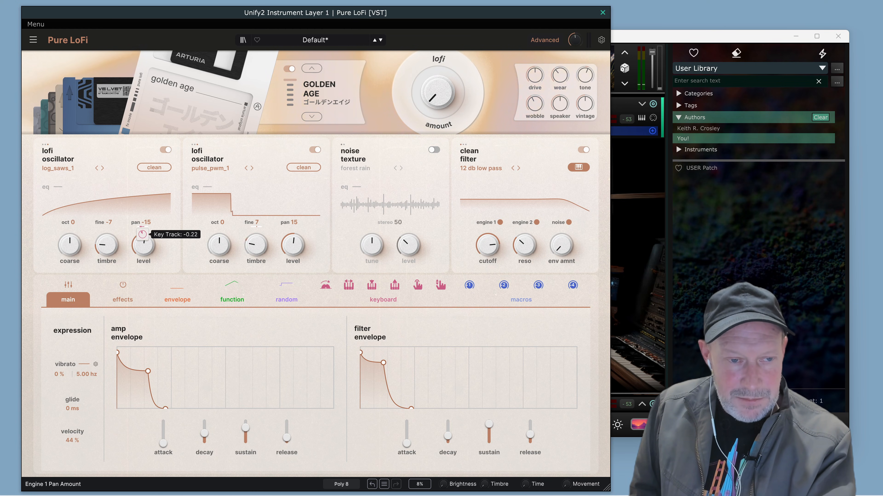
{"action": "left_click_drag", "start_coordinate": [142, 234], "coordinate": [142, 219]}
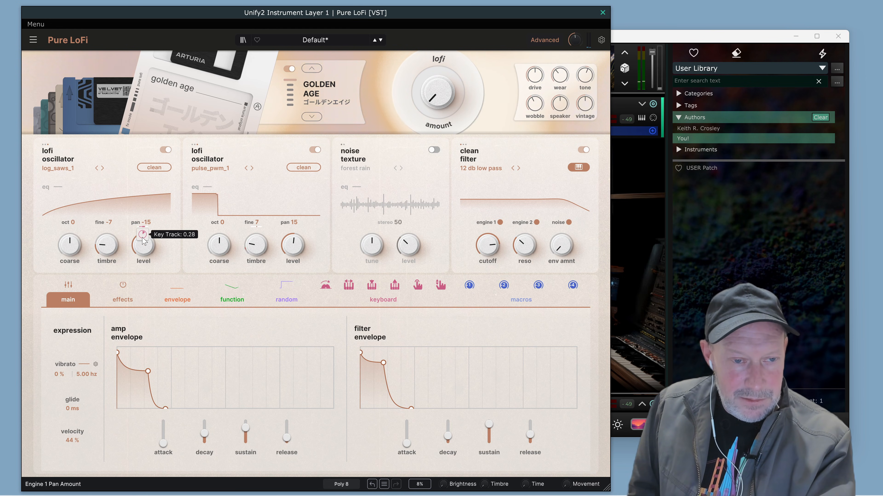
{"action": "mouse_move", "coordinate": [349, 285]}
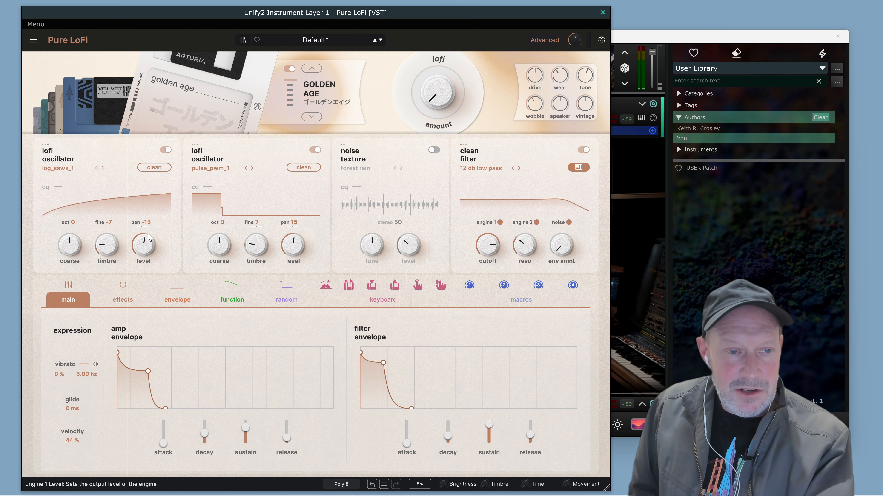
{"action": "mouse_move", "coordinate": [142, 236]}
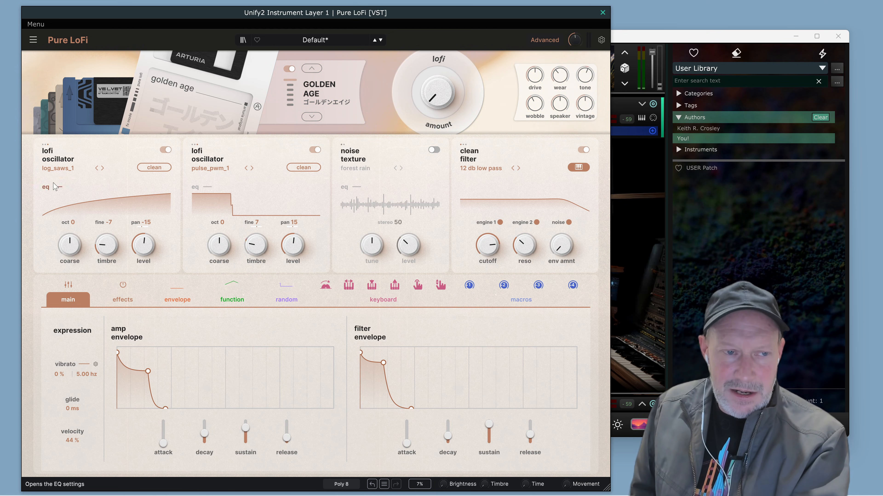
Assign the triangle function to modulate engine 1's timbre and adjust the modulation amount.
{"action": "left_click_drag", "start_coordinate": [109, 220], "coordinate": [103, 225]}
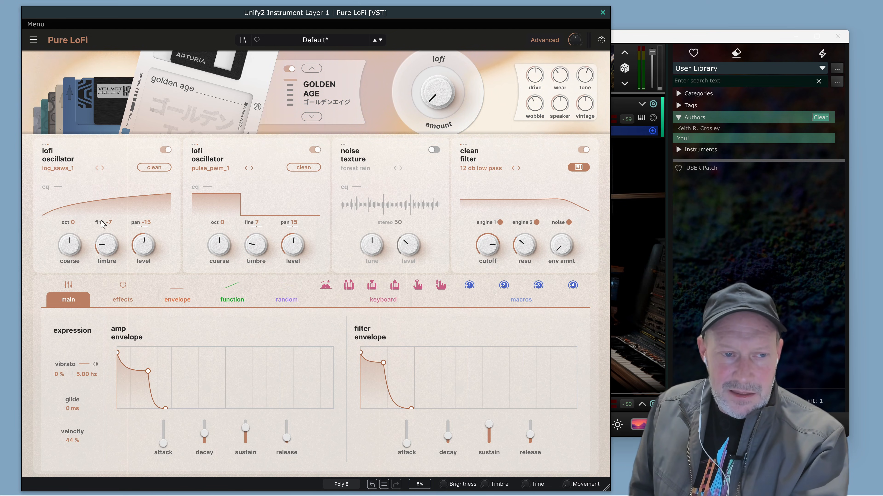
{"action": "left_click", "coordinate": [246, 303]}
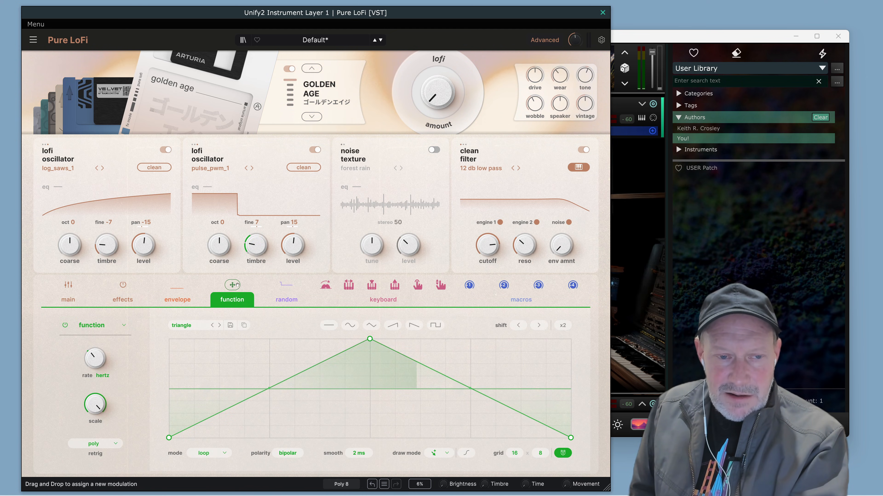
{"action": "mouse_move", "coordinate": [235, 284]}
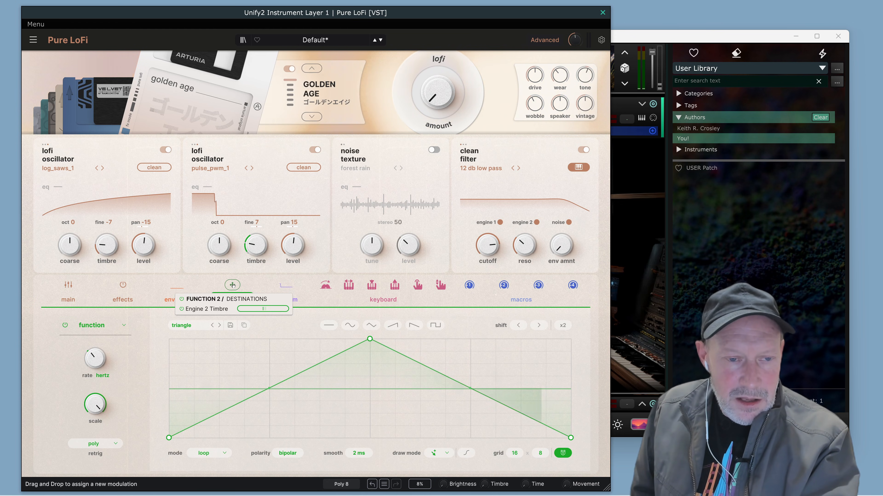
{"action": "mouse_move", "coordinate": [232, 286]}
{"action": "left_mouse_down"}
{"action": "mouse_move", "coordinate": [104, 218]}
{"action": "mouse_move", "coordinate": [111, 235]}
{"action": "left_mouse_up"}
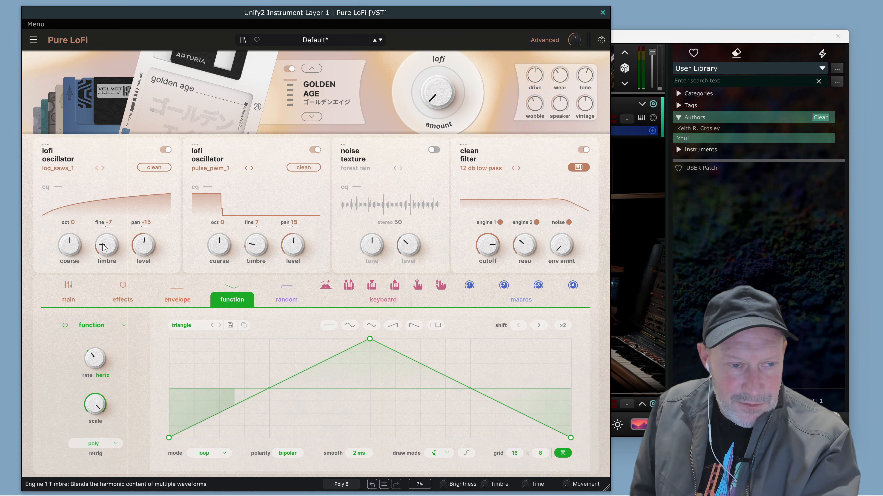
{"action": "mouse_move", "coordinate": [107, 234]}
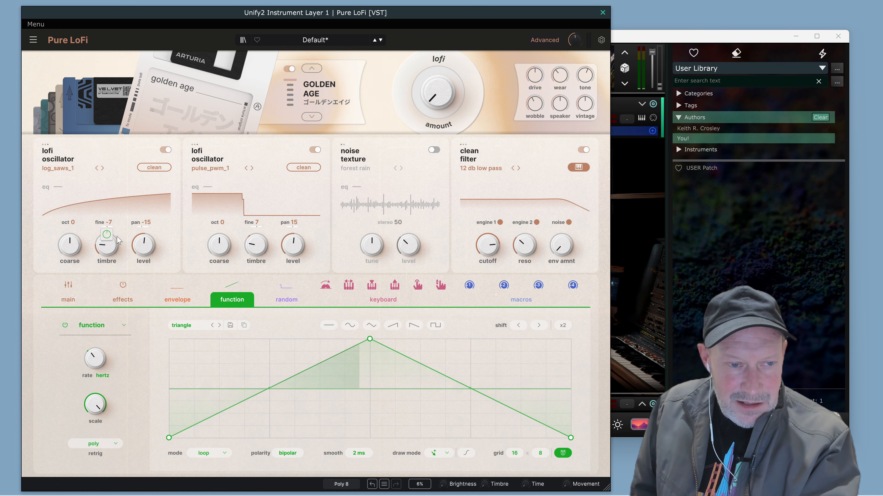
{"action": "left_click_drag", "start_coordinate": [106, 234], "coordinate": [107, 239]}
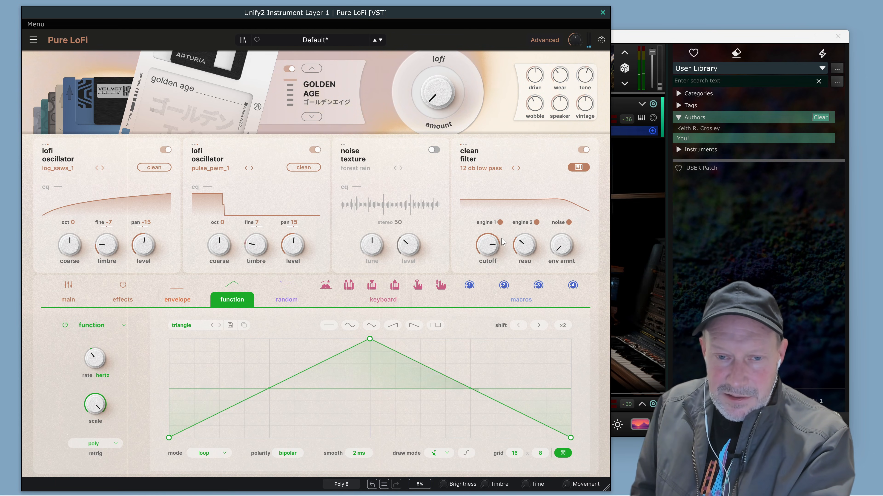
Lower the clean filter's cutoff, raise its envelope amount and bring up the main envelope settings.
{"action": "mouse_move", "coordinate": [488, 246]}
{"action": "left_mouse_down"}
{"action": "mouse_move", "coordinate": [488, 264]}
{"action": "mouse_move", "coordinate": [488, 255]}
{"action": "left_mouse_up"}
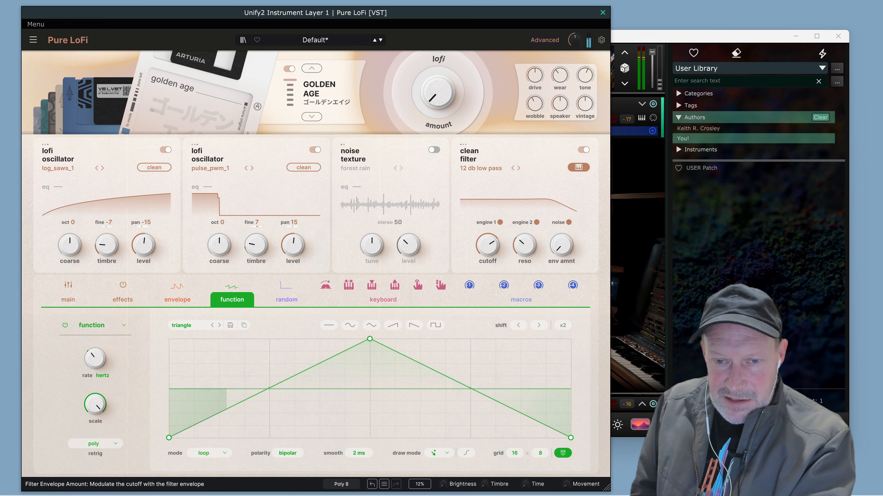
{"action": "left_click_drag", "start_coordinate": [561, 246], "coordinate": [562, 240]}
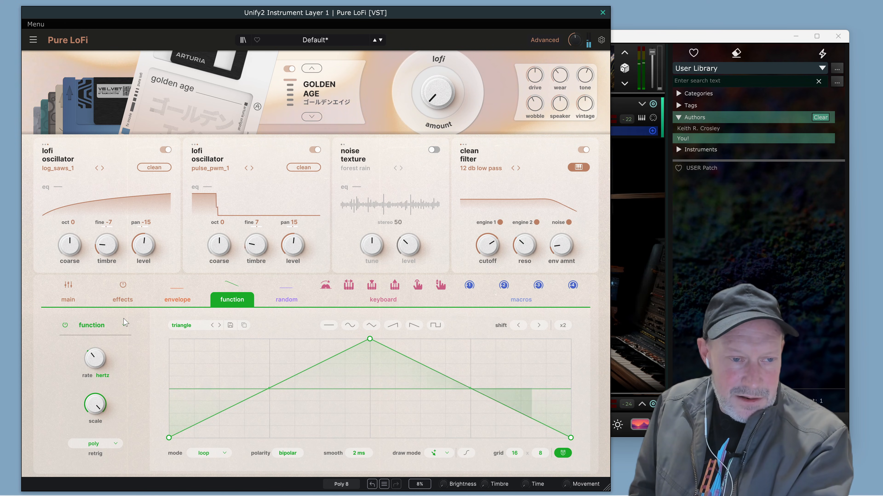
{"action": "left_click", "coordinate": [75, 286]}
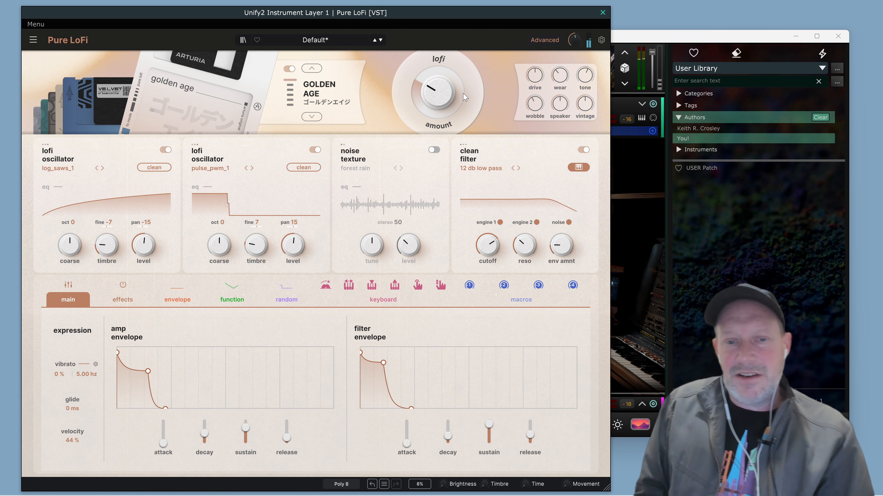
Set the clean filter's mode to 24 dB low pass and review its other modes.
{"action": "left_click", "coordinate": [496, 168]}
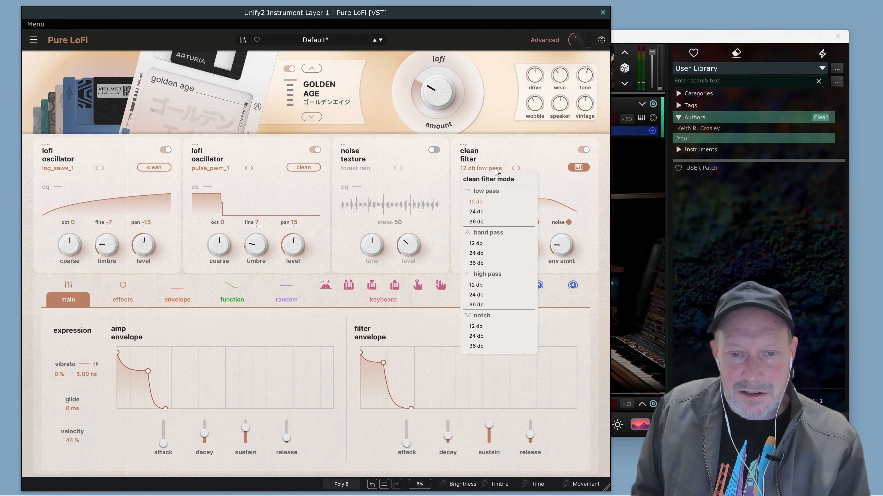
{"action": "left_click", "coordinate": [476, 212]}
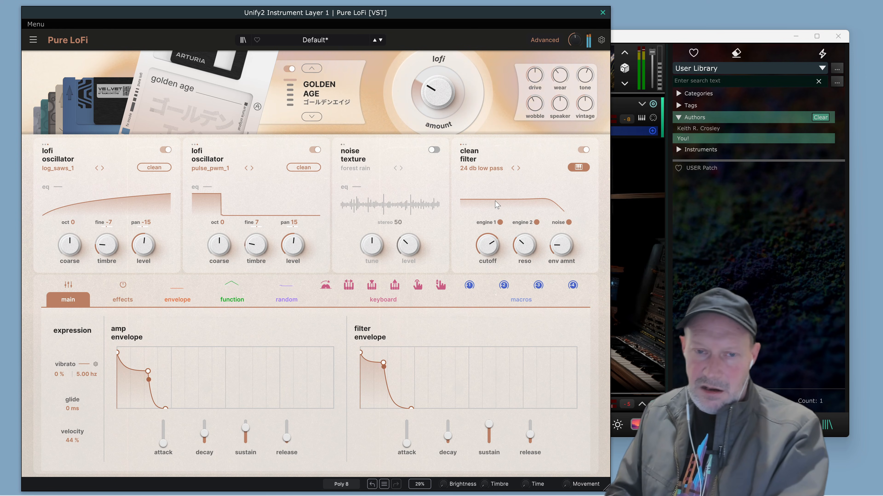
{"action": "left_click", "coordinate": [491, 169]}
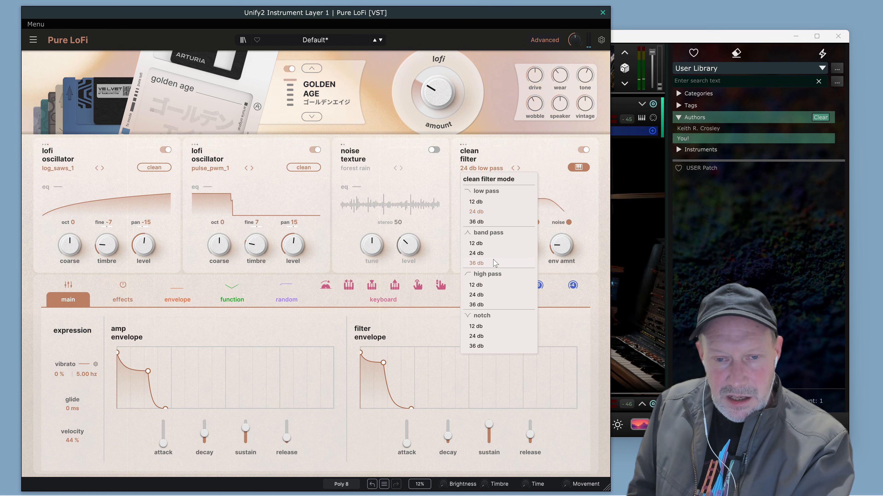
{"action": "left_click", "coordinate": [468, 153]}
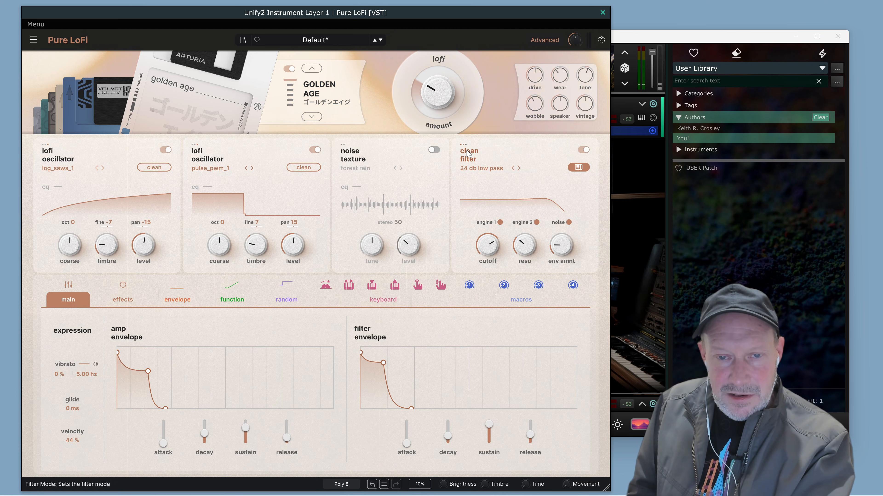
Switch the filter type from clean to analog and review its modes, keeping 12 dB low pass.
{"action": "left_click", "coordinate": [470, 157]}
{"action": "left_click", "coordinate": [476, 186]}
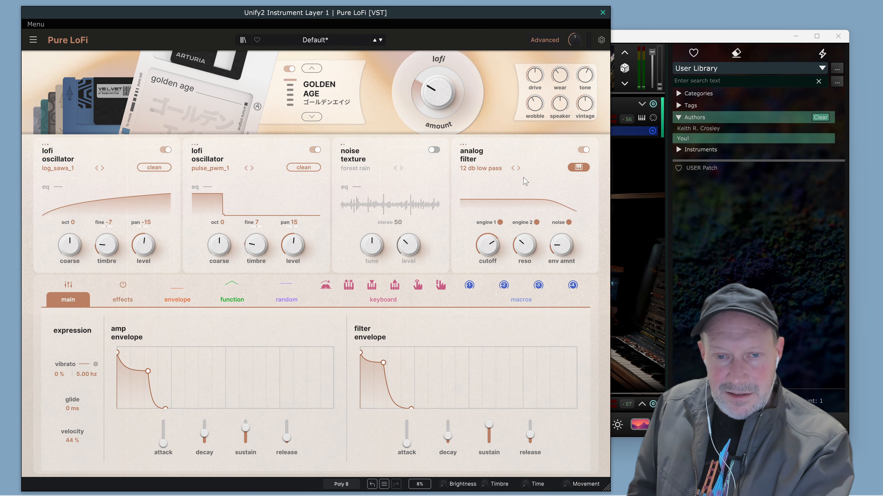
{"action": "left_click", "coordinate": [489, 170]}
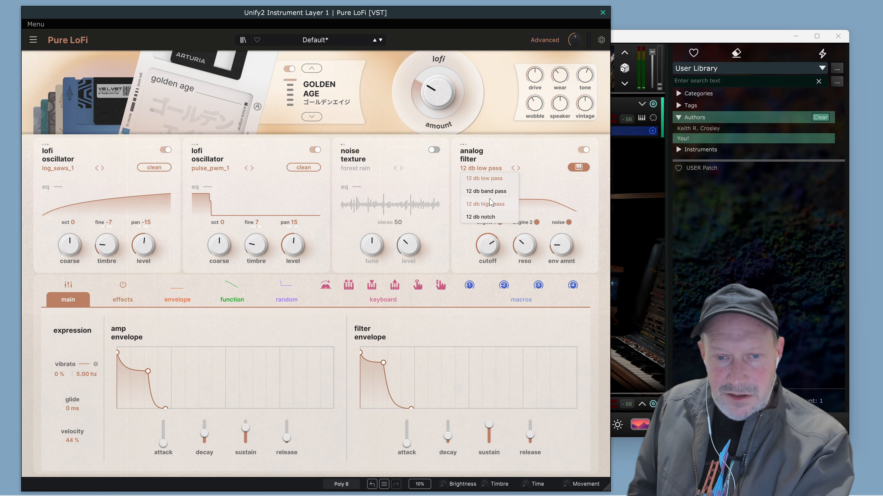
{"action": "left_click", "coordinate": [539, 163]}
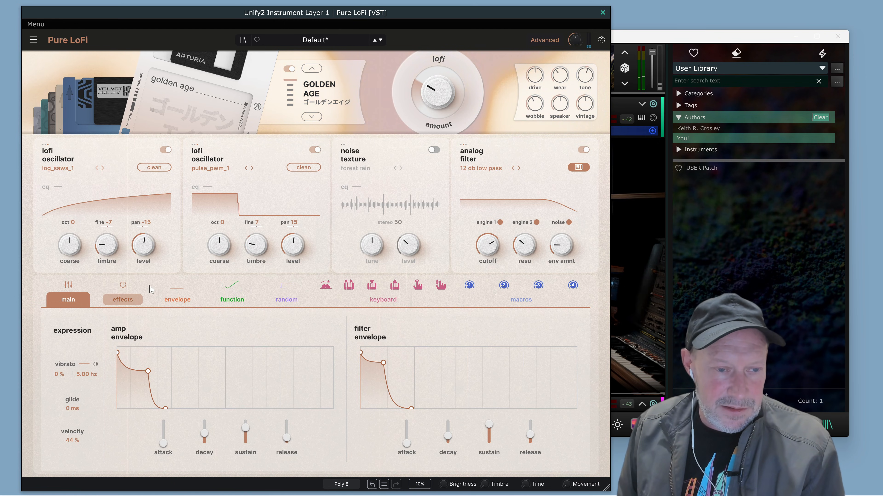
Bring up the effects section and enable its effects chain.
{"action": "left_click", "coordinate": [122, 300]}
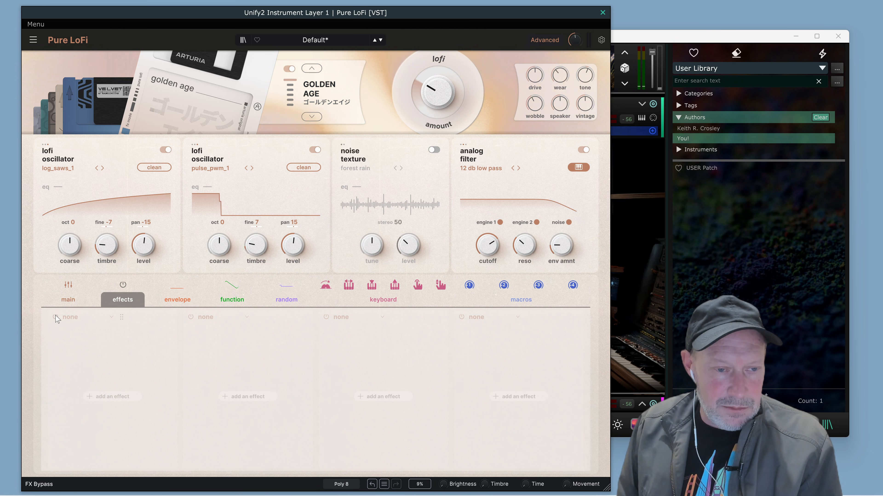
{"action": "left_click", "coordinate": [125, 288]}
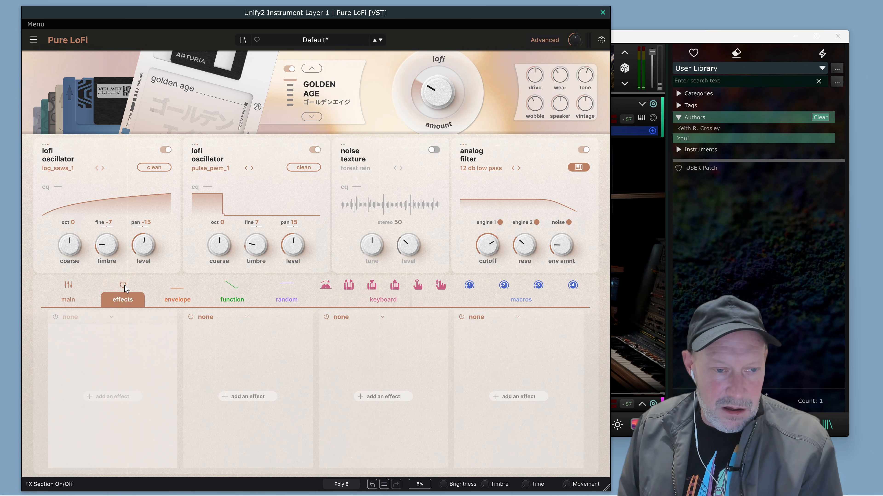
Add a chorus jun-6 effect to the first effects slot.
{"action": "left_click", "coordinate": [69, 318]}
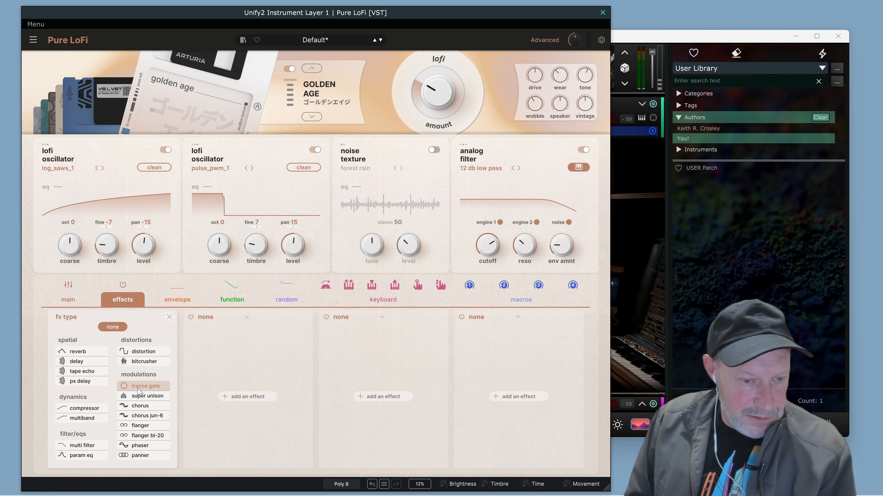
{"action": "left_click", "coordinate": [141, 416]}
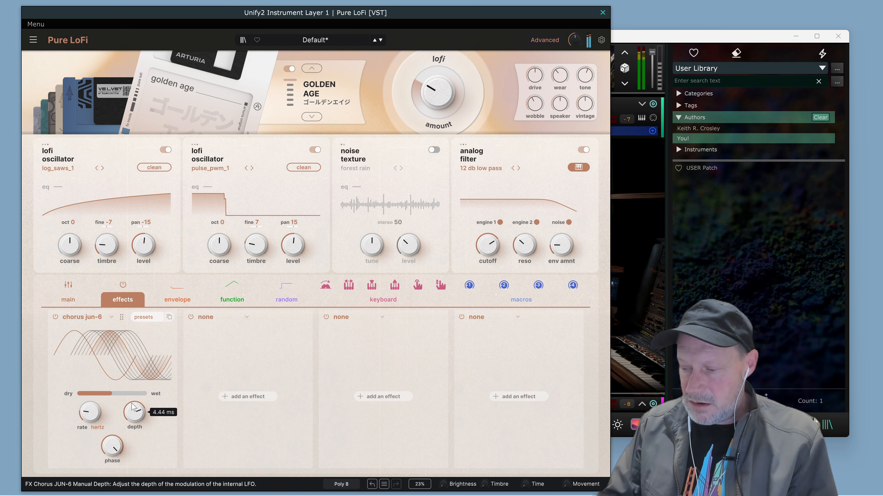
{"action": "mouse_move", "coordinate": [83, 396]}
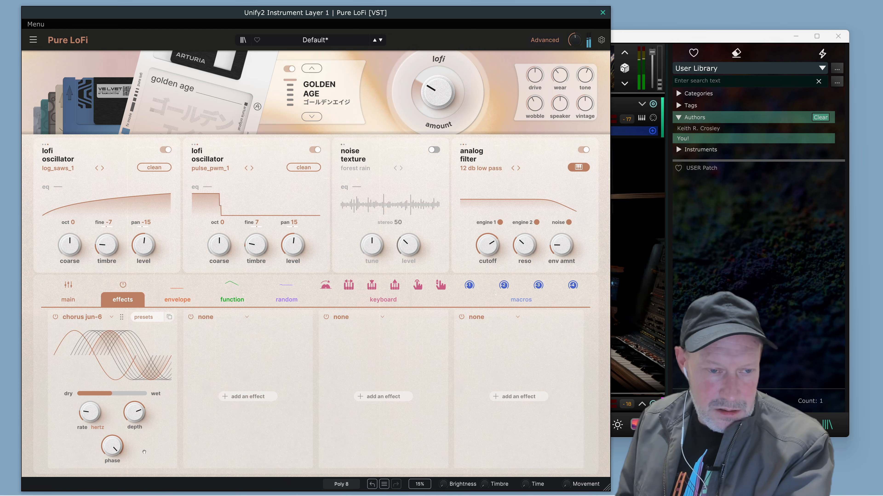
Audition the chorus's Lo-Fi preset, settle on the Intense preset and lower its dry/wet mix below 50%.
{"action": "left_click", "coordinate": [156, 318]}
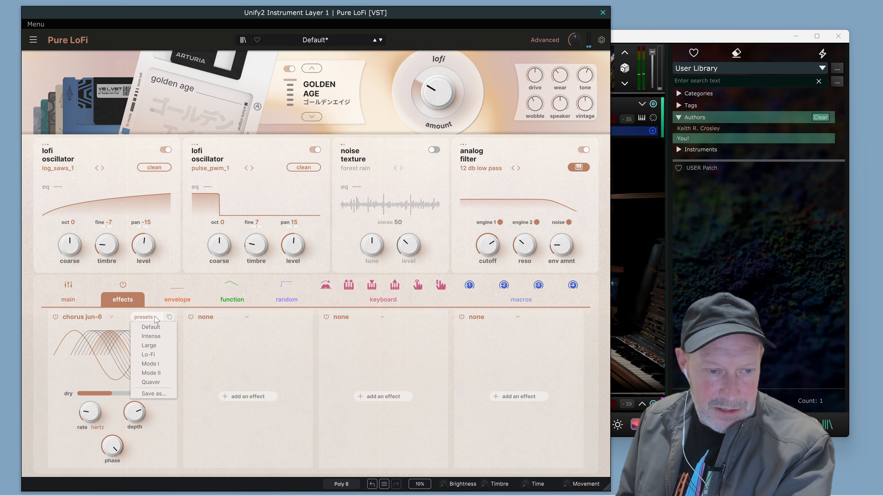
{"action": "left_click", "coordinate": [152, 358]}
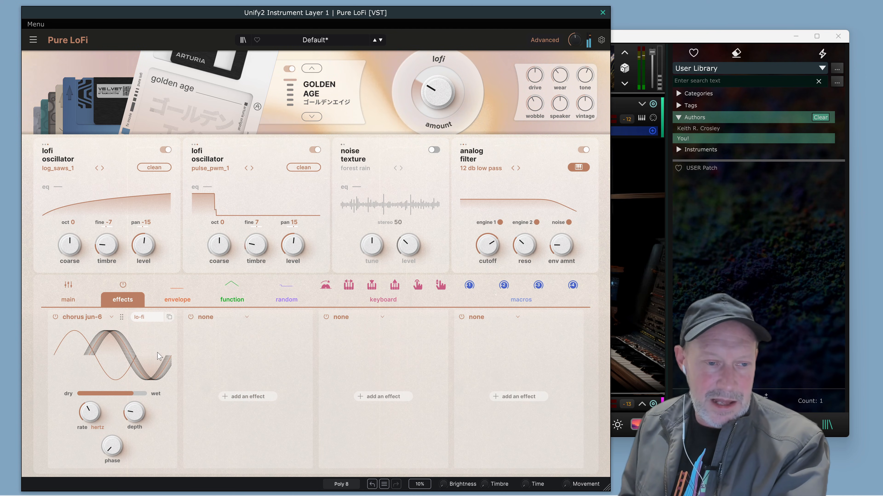
{"action": "left_click", "coordinate": [155, 317]}
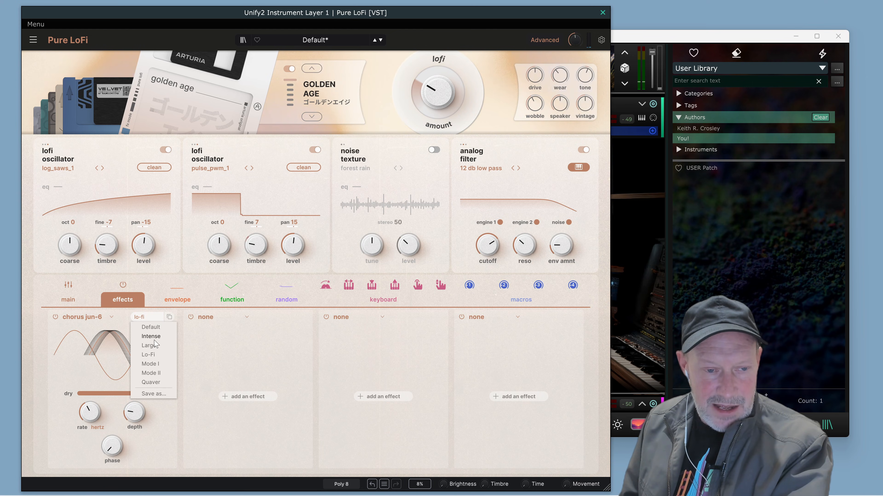
{"action": "left_click", "coordinate": [154, 340]}
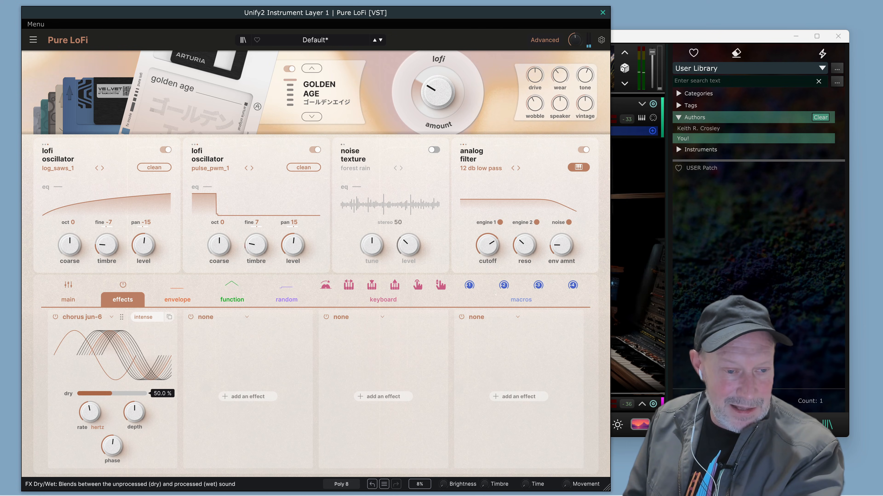
{"action": "left_click_drag", "start_coordinate": [112, 393], "coordinate": [103, 393]}
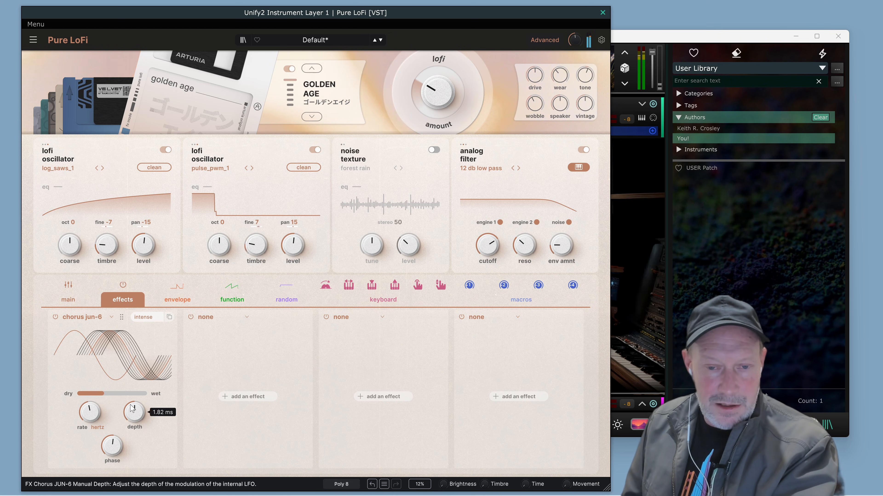
Add a reverb to the fourth effects slot and load its Hall preset.
{"action": "left_click", "coordinate": [462, 317]}
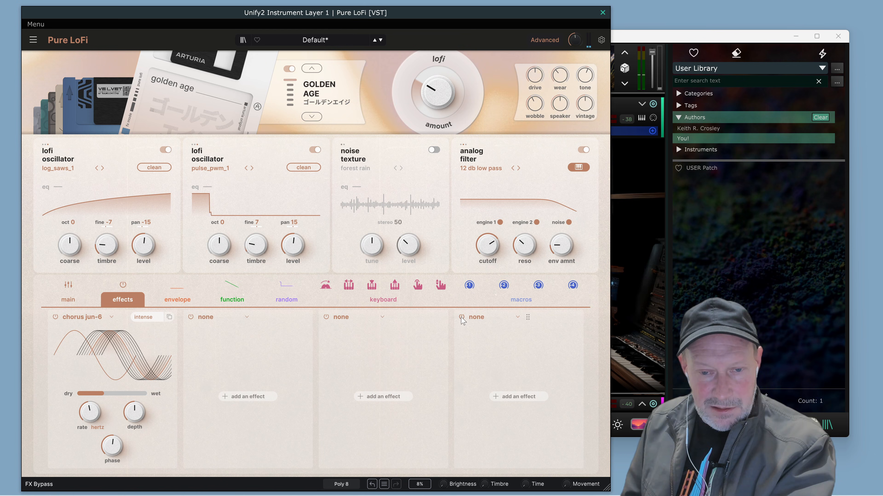
{"action": "left_click", "coordinate": [477, 317]}
{"action": "left_click", "coordinate": [485, 353]}
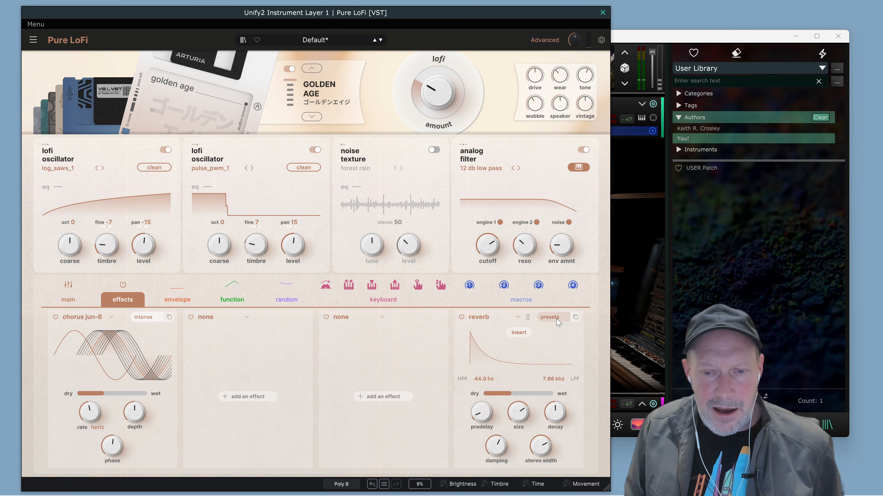
{"action": "left_click", "coordinate": [550, 317]}
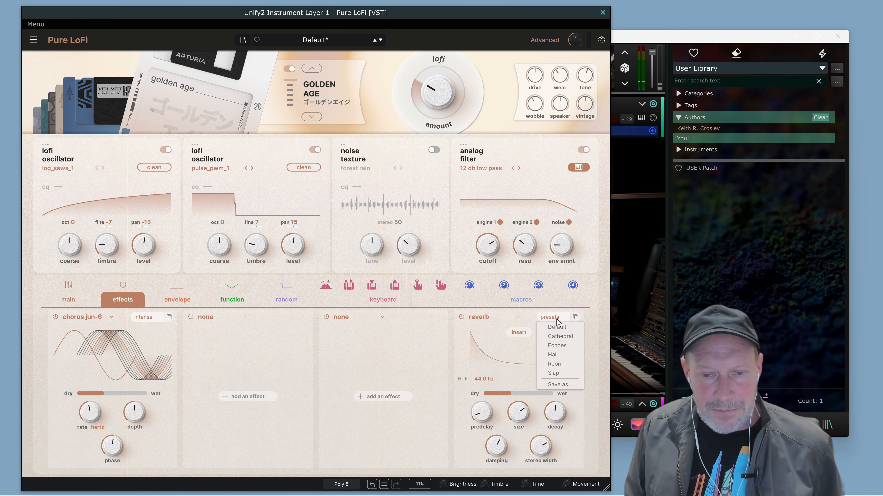
{"action": "left_click", "coordinate": [566, 355]}
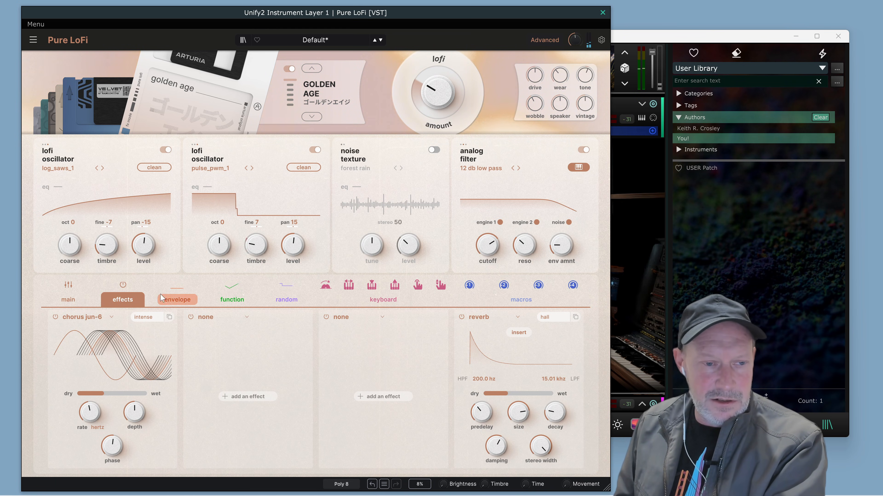
Try constant vibrato amounts of 22% and 30% in the main expression settings and return the amount to 0%.
{"action": "left_click", "coordinate": [53, 304]}
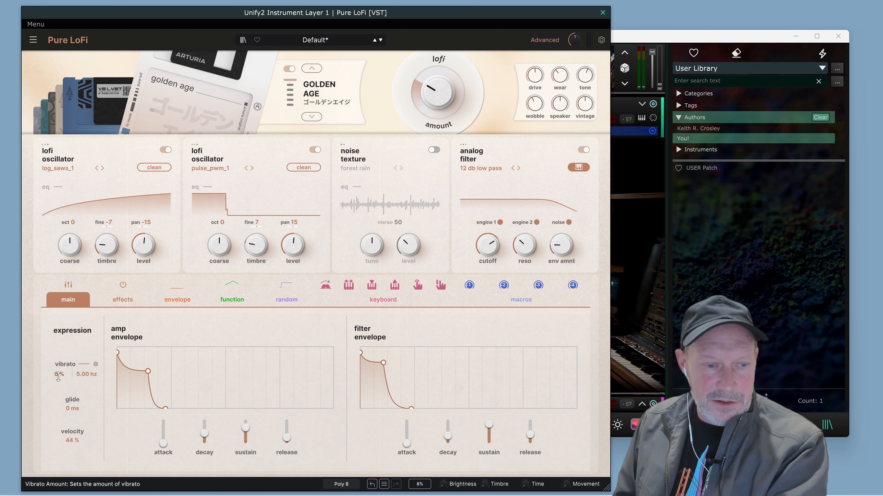
{"action": "left_click_drag", "start_coordinate": [58, 377], "coordinate": [71, 387]}
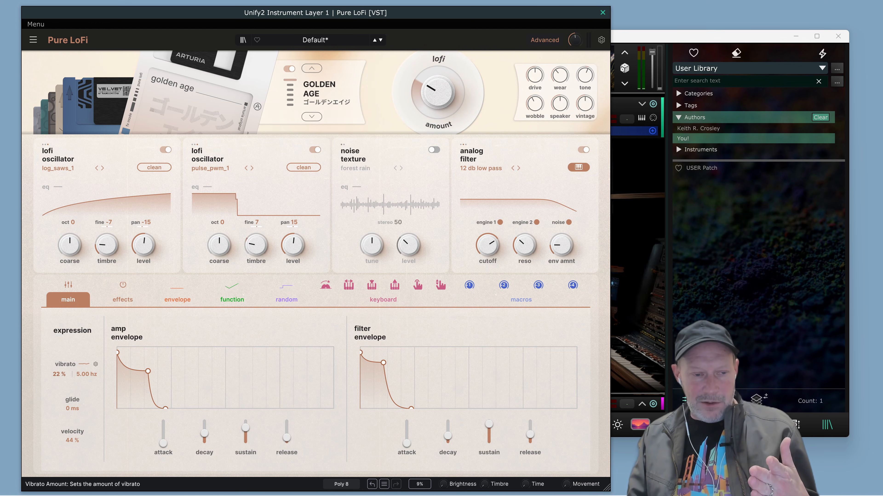
{"action": "left_click_drag", "start_coordinate": [61, 375], "coordinate": [61, 374]}
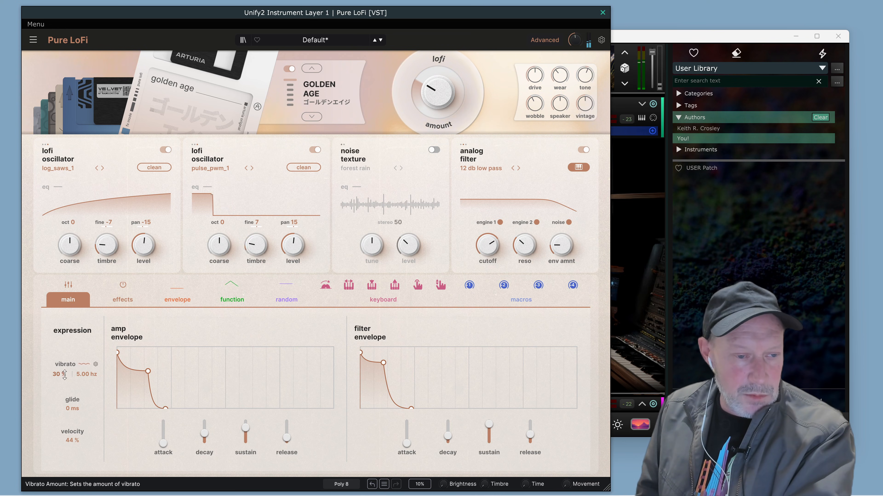
{"action": "left_click_drag", "start_coordinate": [59, 374], "coordinate": [59, 384]}
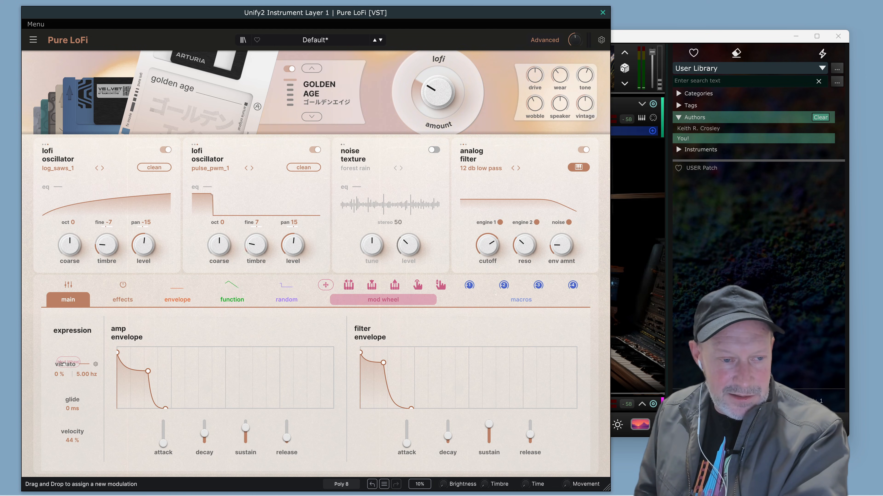
Assign the mod wheel to the vibrato amount and set the vibrato rate to 5.07 Hz.
{"action": "left_click_drag", "start_coordinate": [64, 364], "coordinate": [64, 364]}
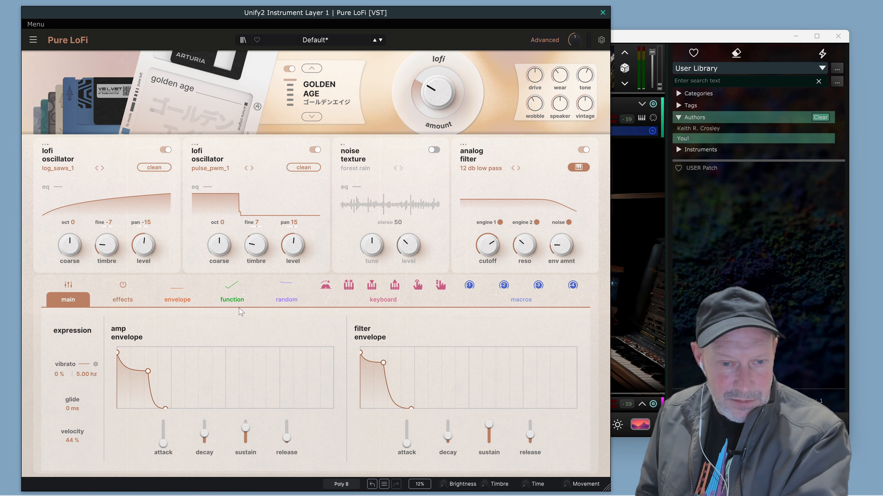
{"action": "left_click_drag", "start_coordinate": [182, 346], "coordinate": [60, 381]}
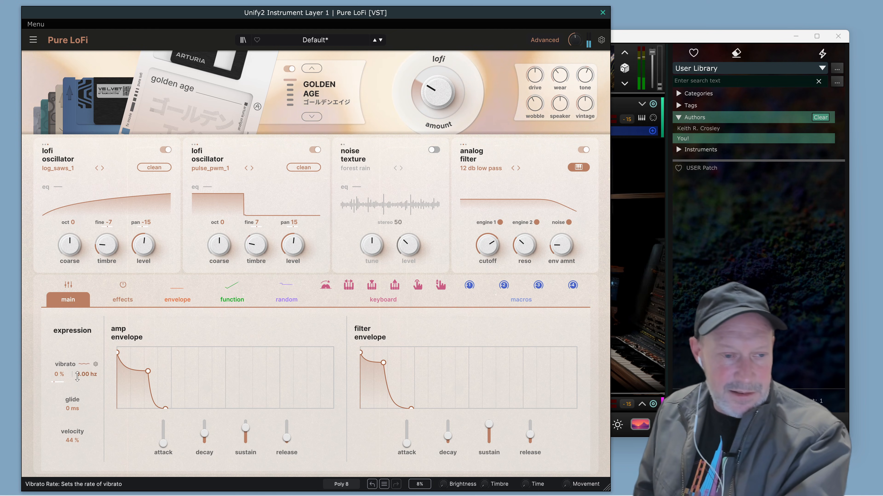
{"action": "left_click_drag", "start_coordinate": [78, 377], "coordinate": [77, 380]}
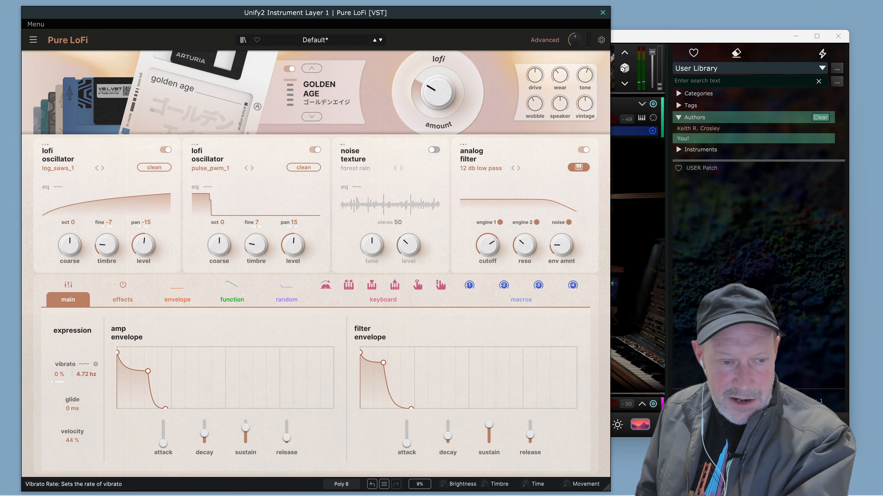
{"action": "left_click_drag", "start_coordinate": [77, 381], "coordinate": [77, 375]}
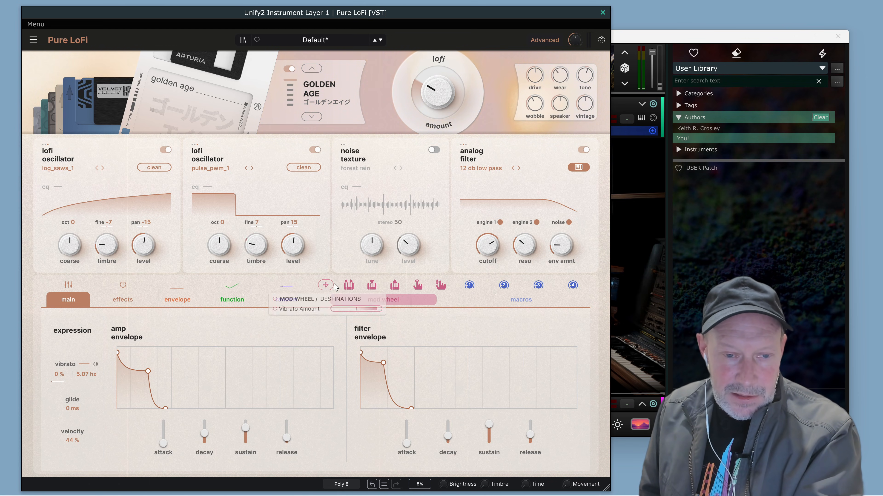
Modulate the vibrato rate with both the mod wheel and key track, adjusting the modulation amount.
{"action": "left_click_drag", "start_coordinate": [326, 285], "coordinate": [88, 374]}
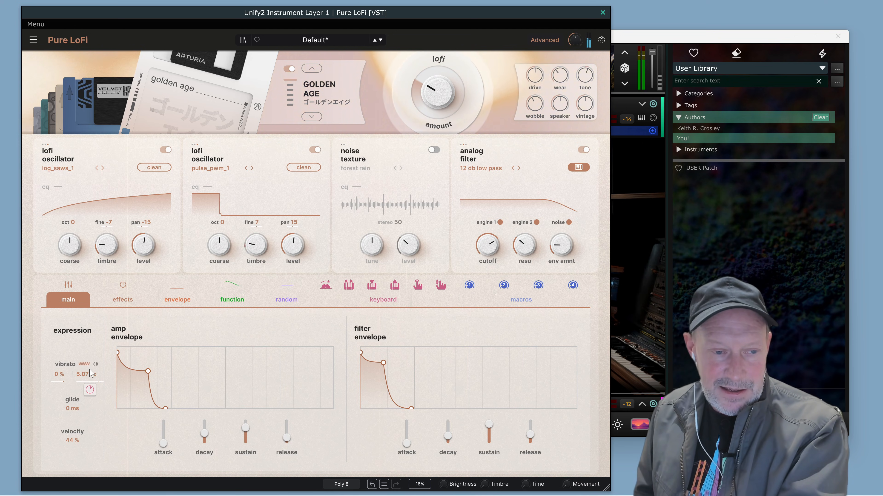
{"action": "mouse_move", "coordinate": [91, 379]}
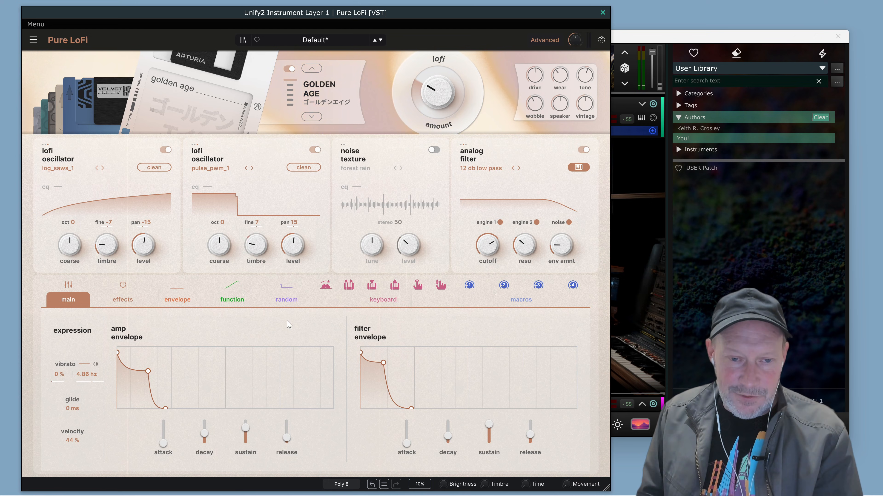
{"action": "mouse_move", "coordinate": [342, 289]}
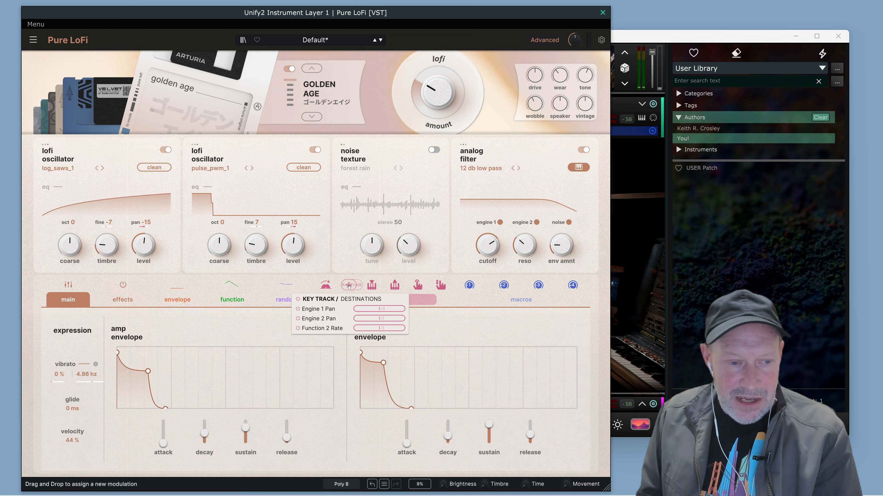
{"action": "left_click_drag", "start_coordinate": [348, 286], "coordinate": [171, 358]}
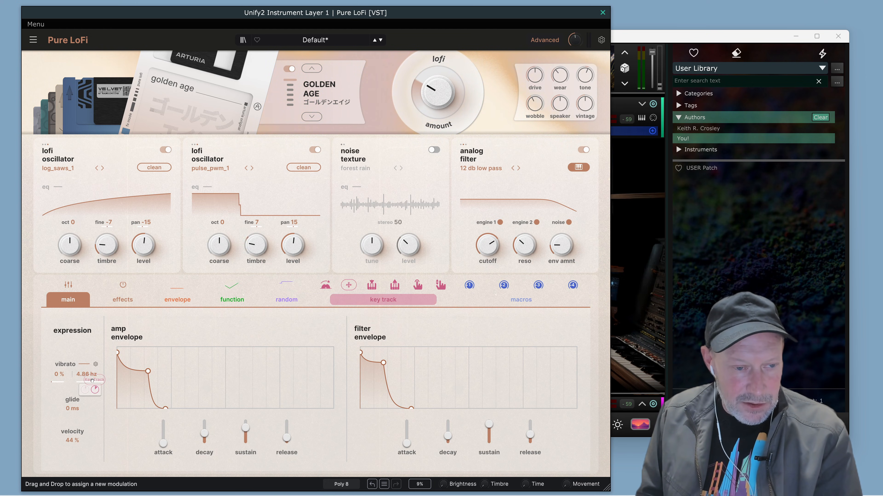
{"action": "left_click_drag", "start_coordinate": [92, 381], "coordinate": [93, 383]}
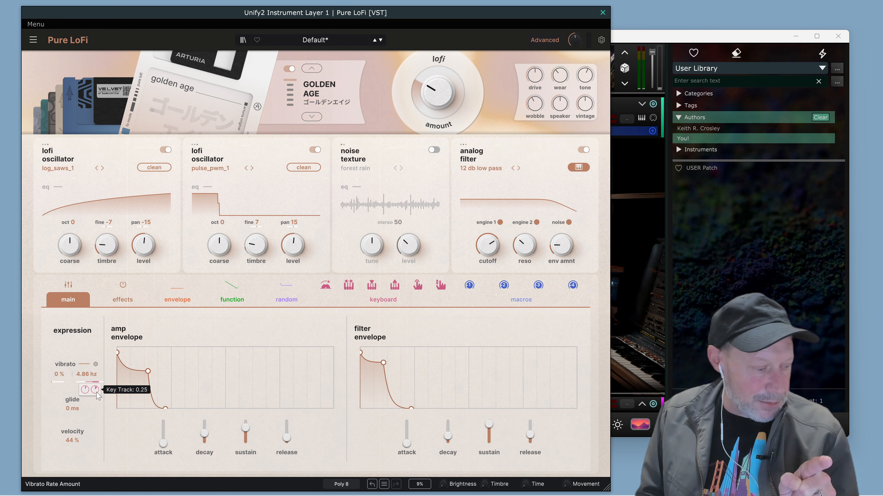
{"action": "left_click_drag", "start_coordinate": [95, 390], "coordinate": [95, 400]}
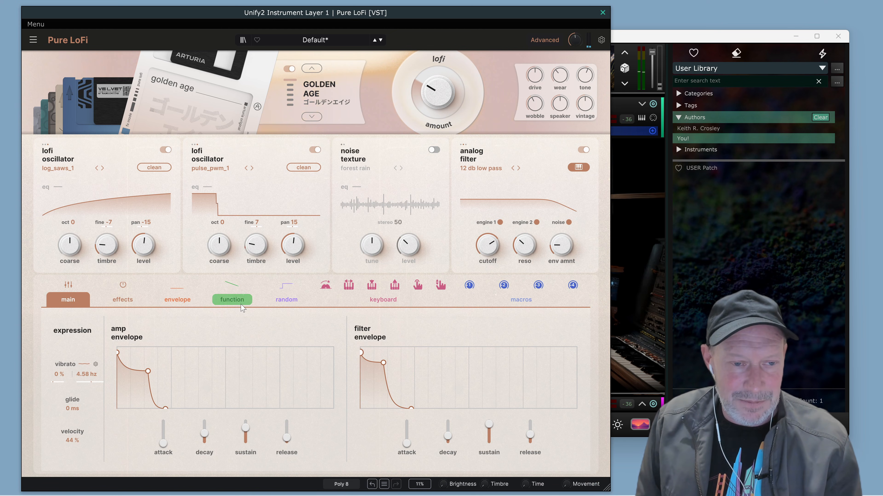
Lengthen the release of the modulation envelope to 94 ms.
{"action": "left_click", "coordinate": [184, 302]}
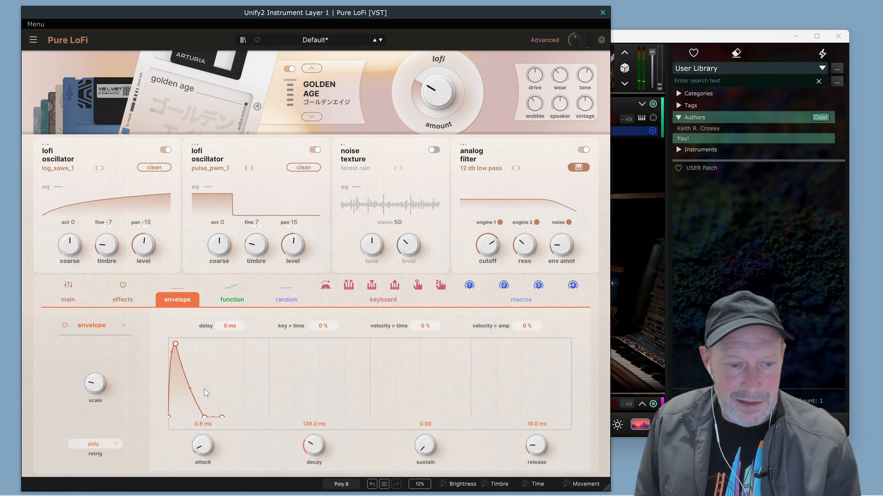
{"action": "mouse_move", "coordinate": [313, 445]}
{"action": "left_mouse_down"}
{"action": "mouse_move", "coordinate": [313, 467]}
{"action": "mouse_move", "coordinate": [313, 443]}
{"action": "left_mouse_up"}
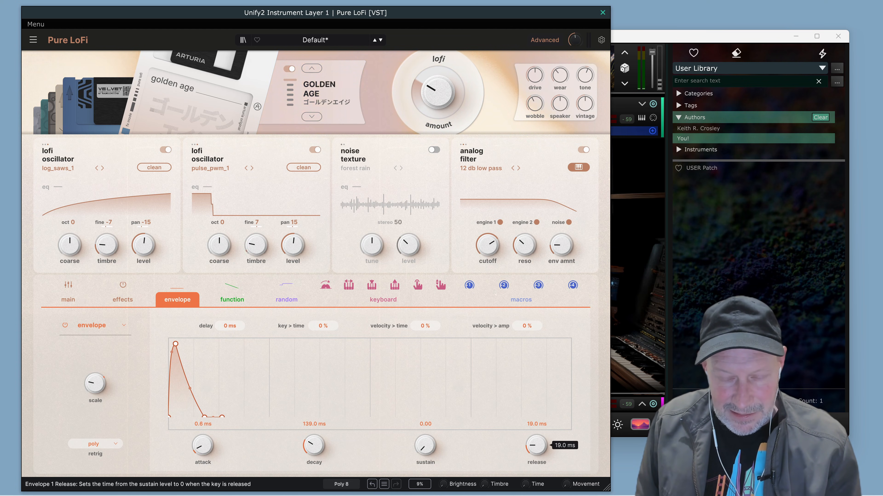
{"action": "left_click_drag", "start_coordinate": [536, 445], "coordinate": [537, 427]}
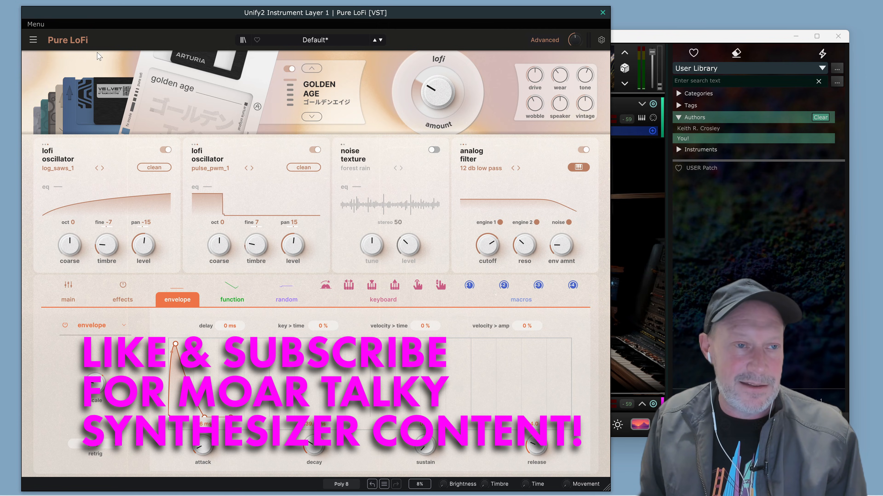
Start saving the sound as a new preset and replace the author with the sound designer's full name.
{"action": "left_click", "coordinate": [33, 39]}
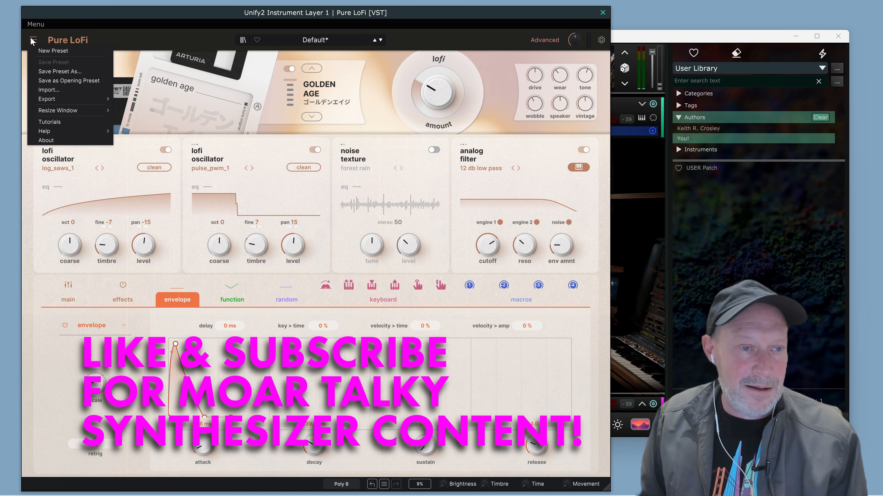
{"action": "left_click", "coordinate": [50, 69]}
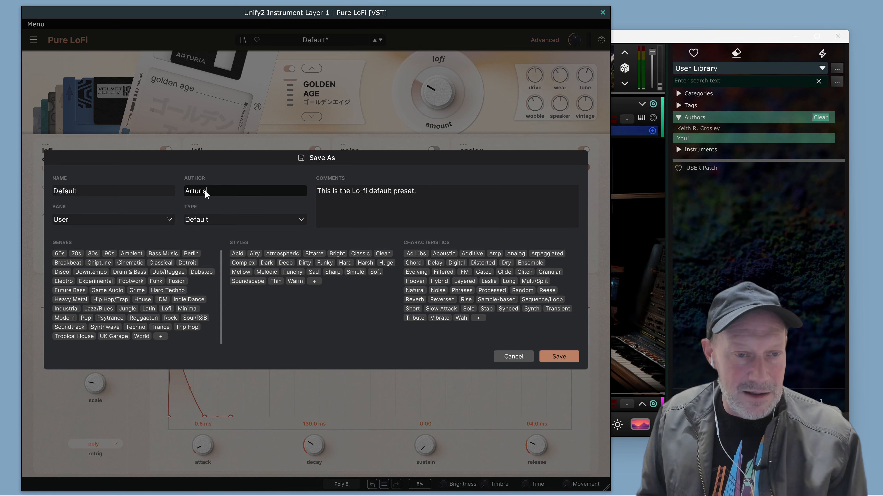
{"action": "double_click", "coordinate": [205, 190]}
{"action": "type", "text": "Keith R. Crosley"}
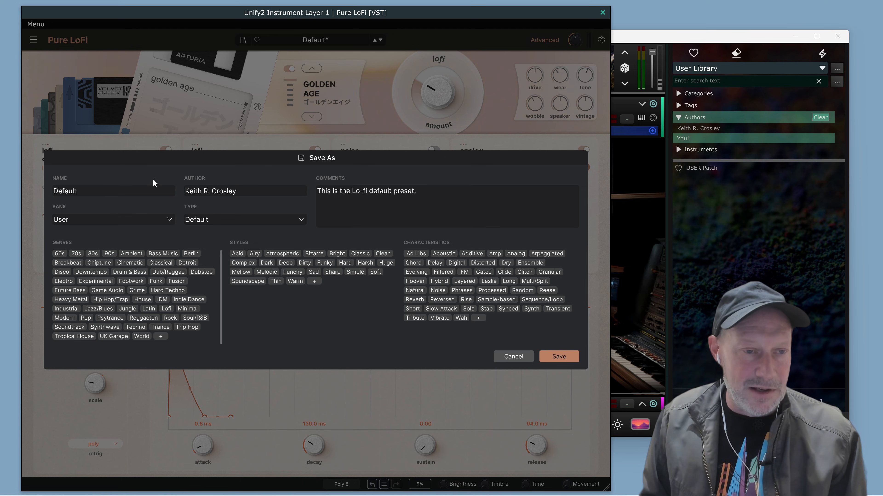
Name the new preset "Steve's Coked-Out Brass".
{"action": "double_click", "coordinate": [124, 185]}
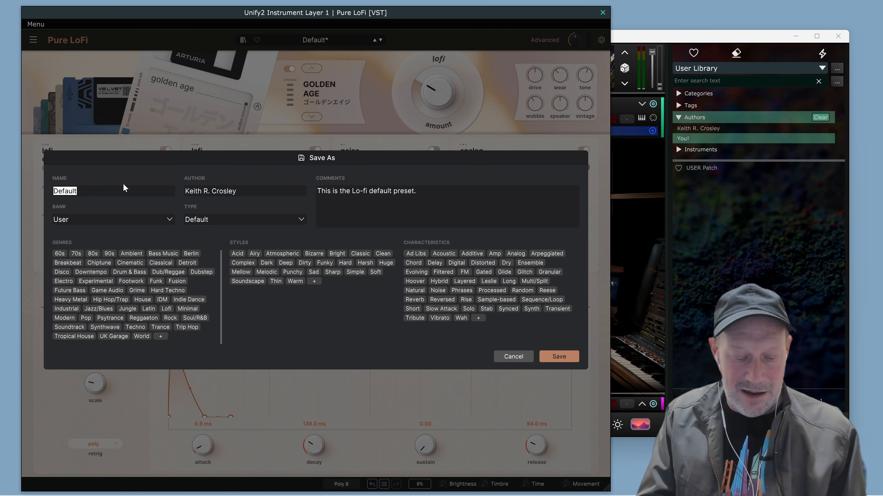
{"action": "type", "text": "Steve's C"}
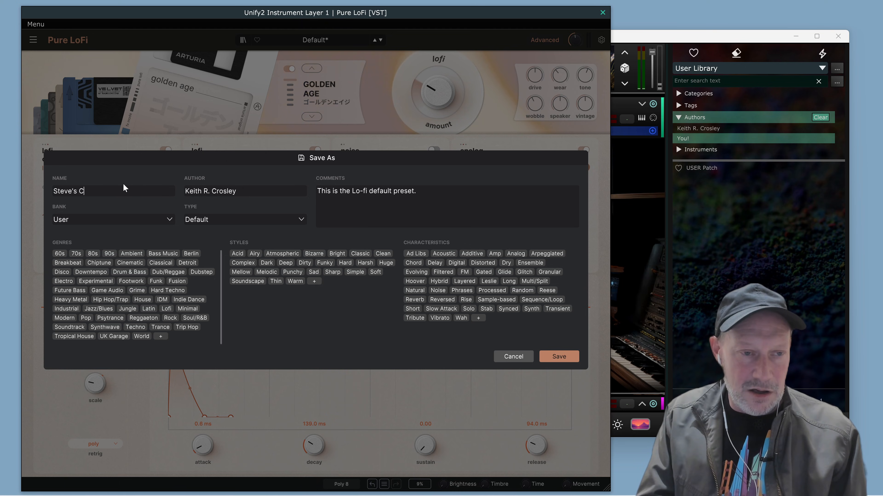
{"action": "type", "text": "oked-Out Brass"}
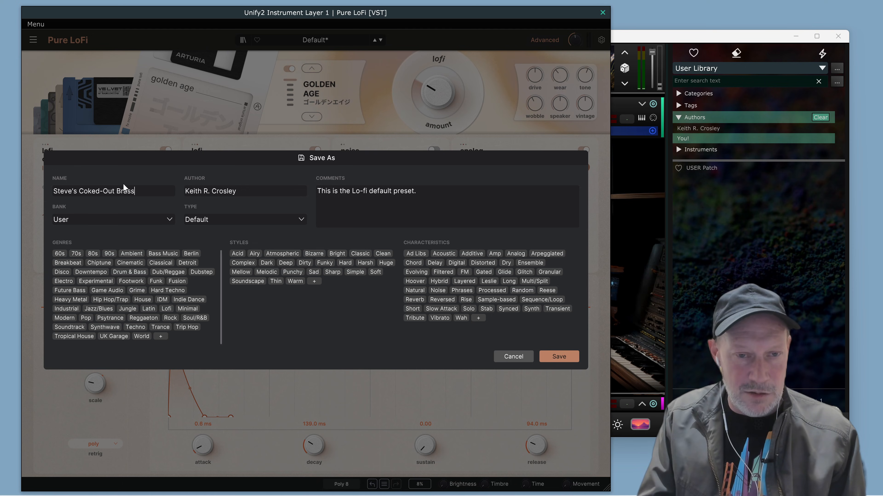
Replace the preset's comment with "Steve Pocaro (Toto)-style Africa brass" and save the new preset.
{"action": "left_click", "coordinate": [429, 208]}
{"action": "key", "text": "ctrl+a"}
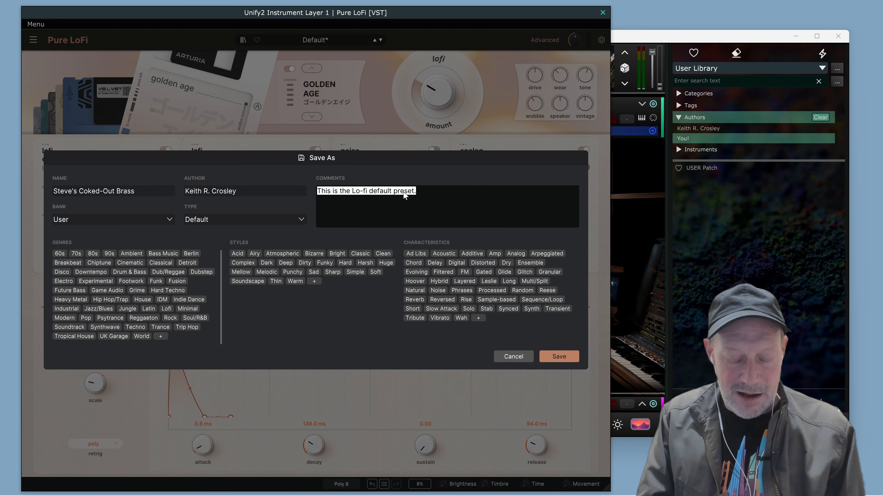
{"action": "type", "text": "Steve "}
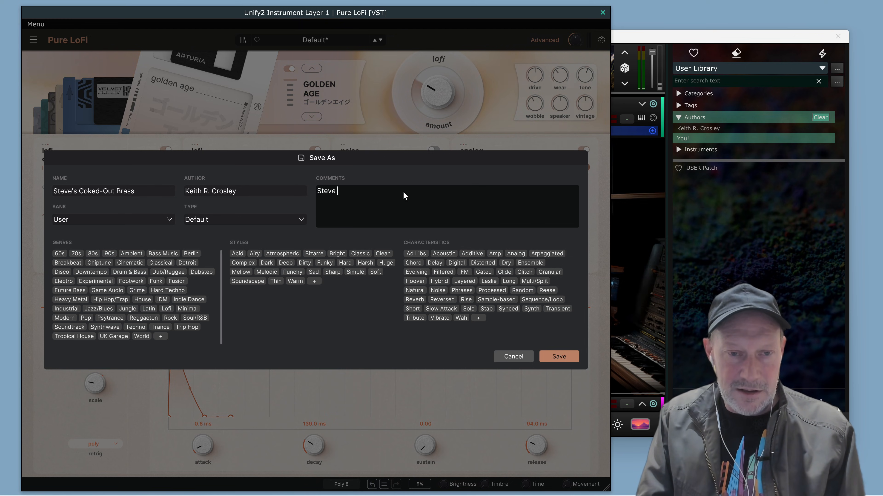
{"action": "type", "text": "Pocaro"}
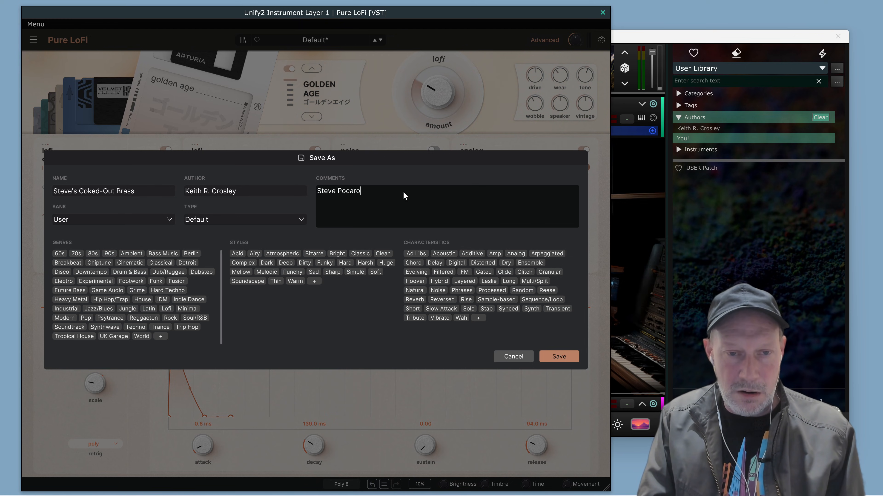
{"action": "type", "text": " (Tot"}
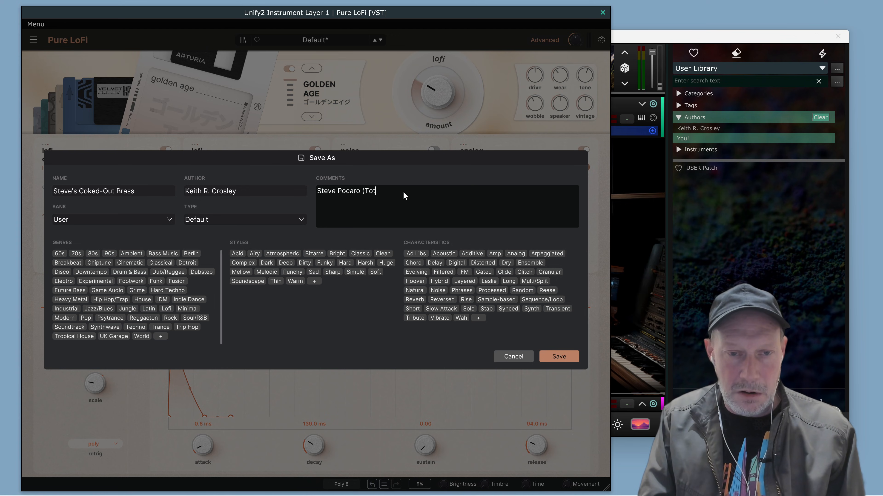
{"action": "type", "text": "o)-style Africa brass."}
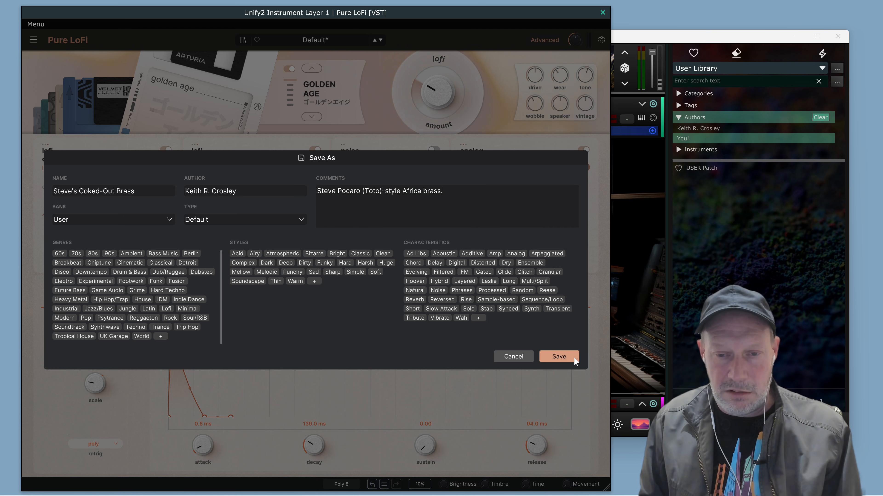
{"action": "left_click", "coordinate": [574, 357]}
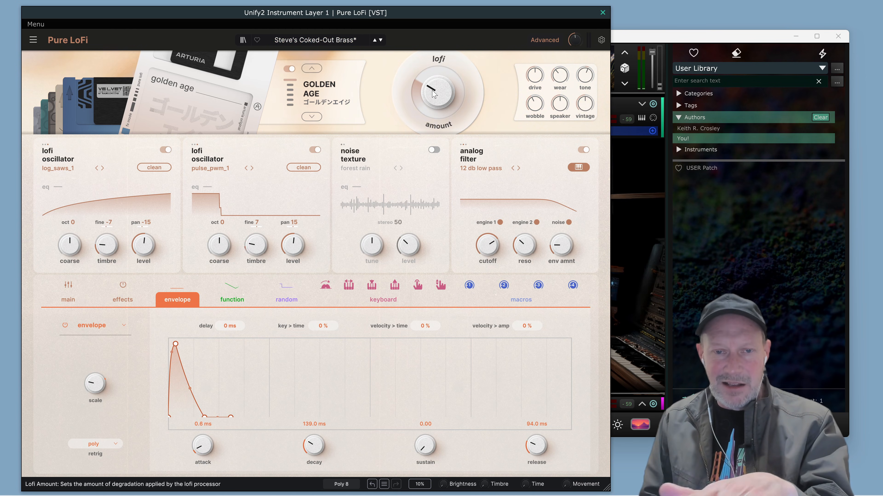
Save the unsaved changes to the current brass preset under its existing name.
{"action": "mouse_move", "coordinate": [432, 92]}
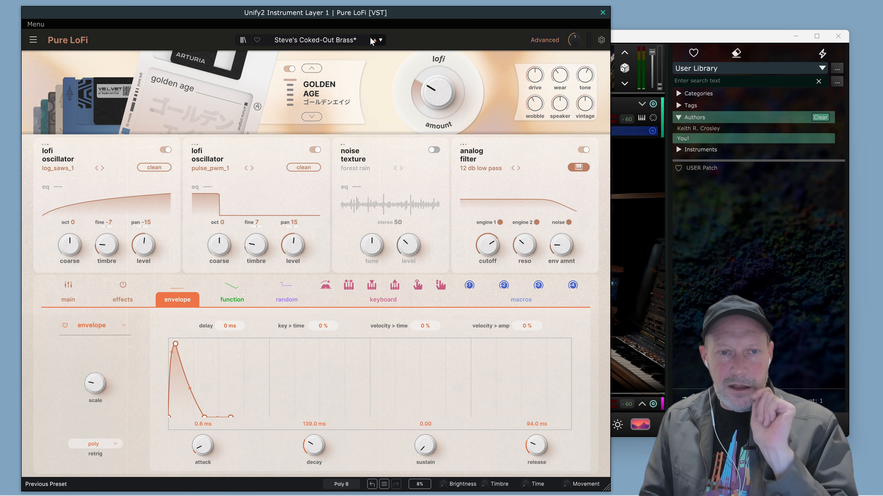
{"action": "left_click", "coordinate": [33, 39]}
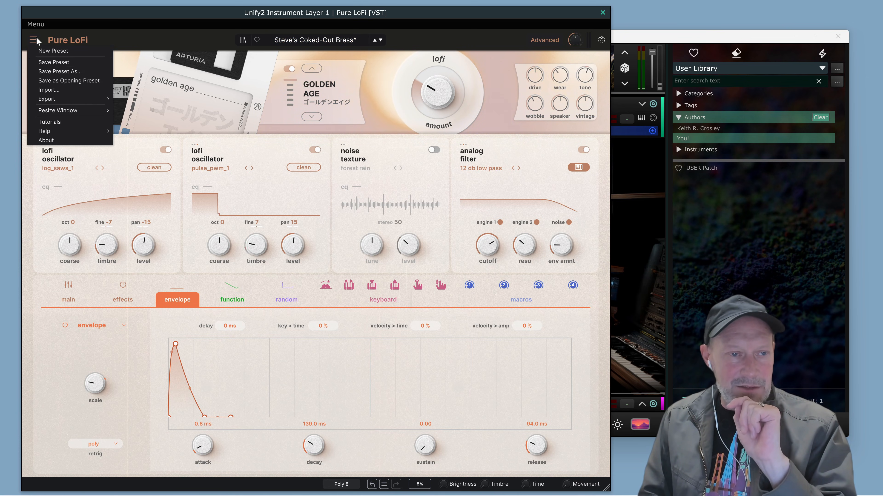
{"action": "left_click", "coordinate": [39, 66]}
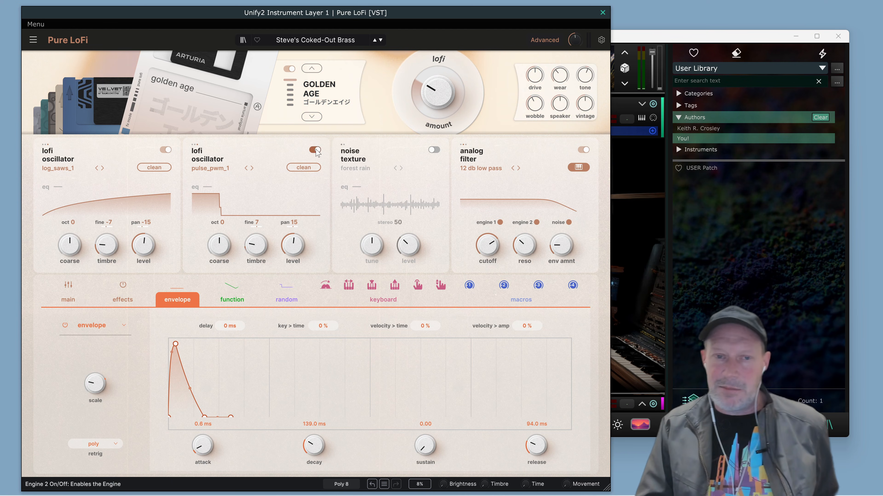
Change the third modulator from random to voice modulator.
{"action": "mouse_move", "coordinate": [336, 495]}
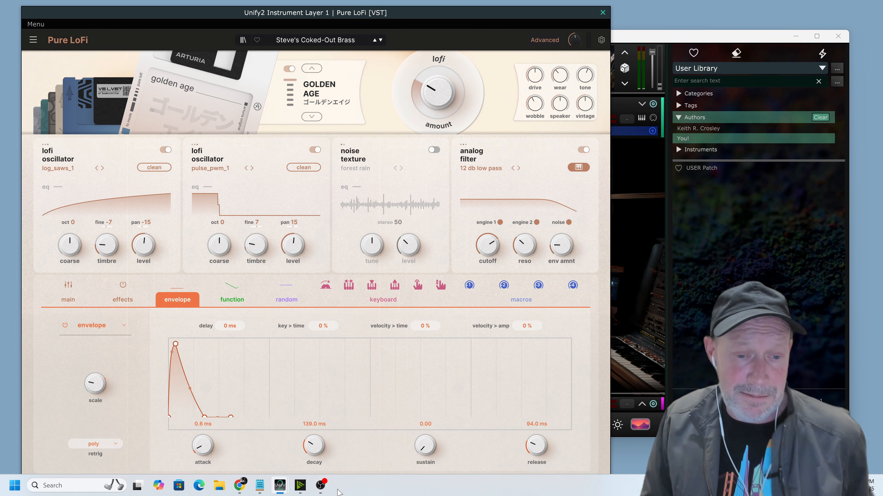
{"action": "mouse_move", "coordinate": [788, 168]}
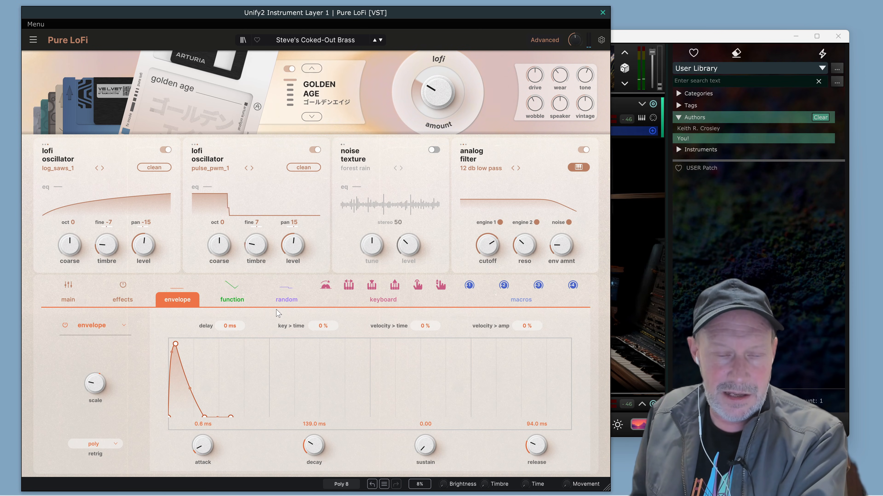
{"action": "left_click", "coordinate": [291, 301]}
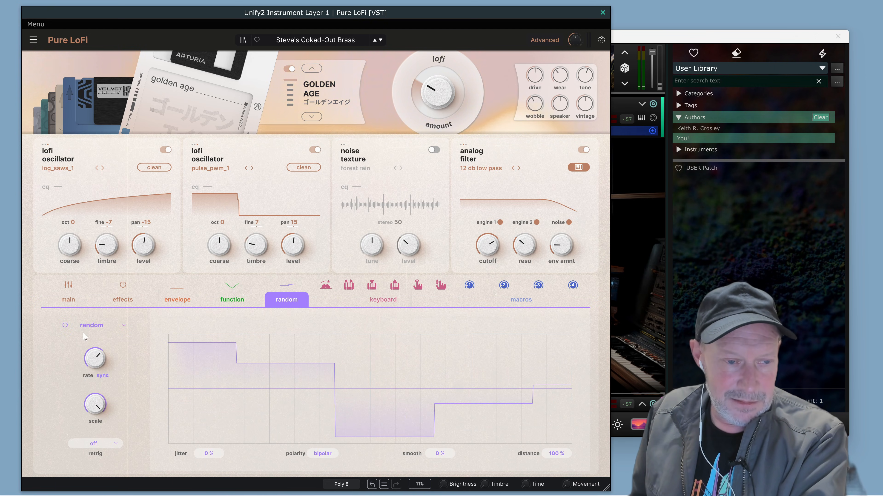
{"action": "left_click", "coordinate": [88, 325]}
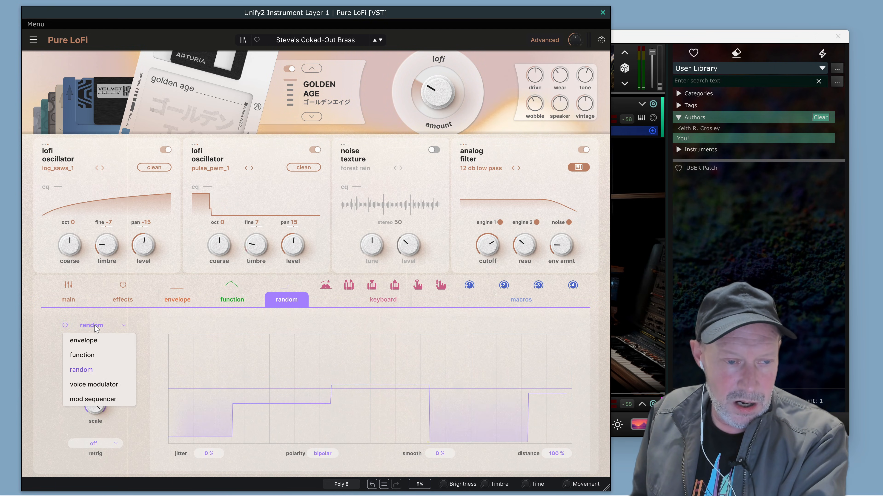
{"action": "left_click", "coordinate": [101, 384]}
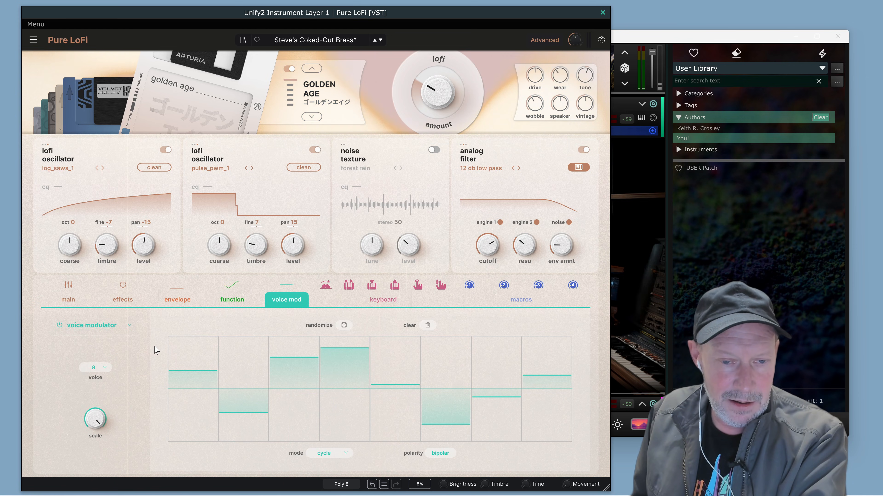
Randomize the voice modulator's values several times and set its mode to random.
{"action": "left_click", "coordinate": [344, 325]}
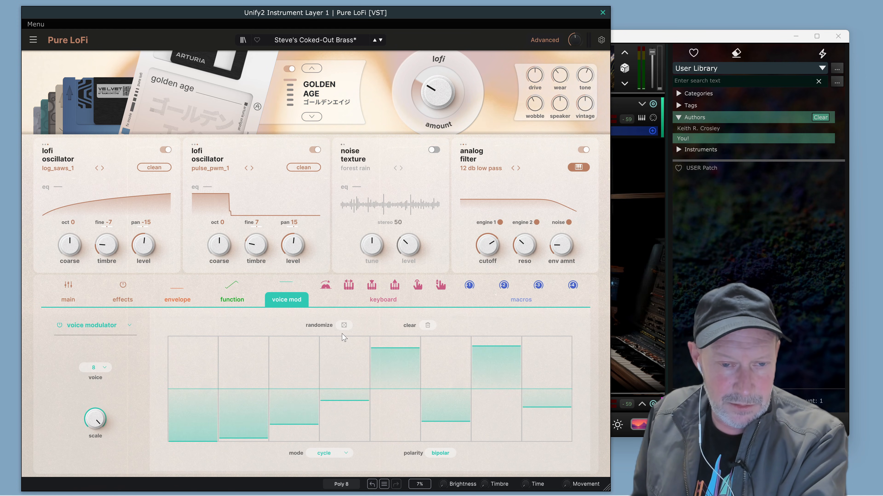
{"action": "left_click", "coordinate": [344, 325]}
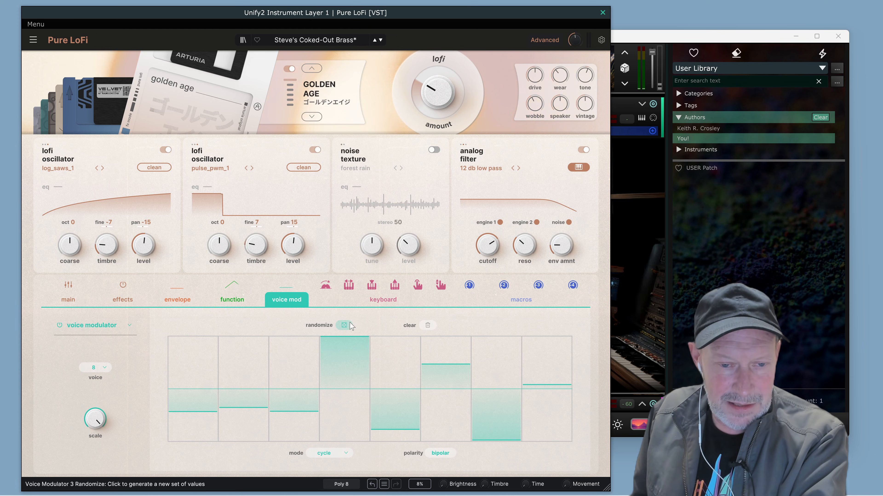
{"action": "left_click", "coordinate": [349, 325]}
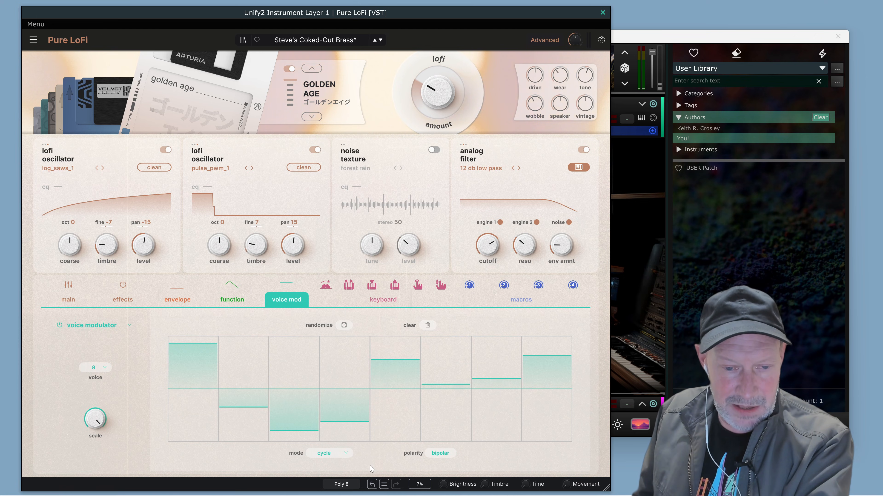
{"action": "left_click", "coordinate": [331, 457]}
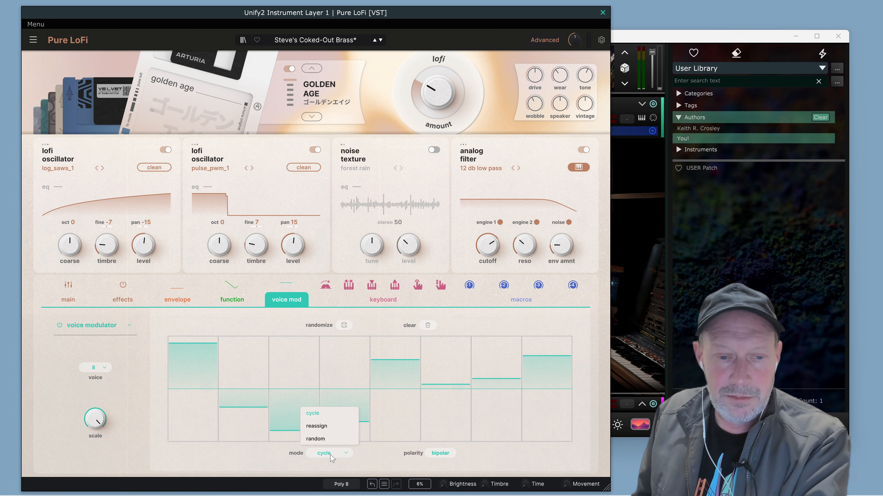
{"action": "left_click", "coordinate": [322, 439]}
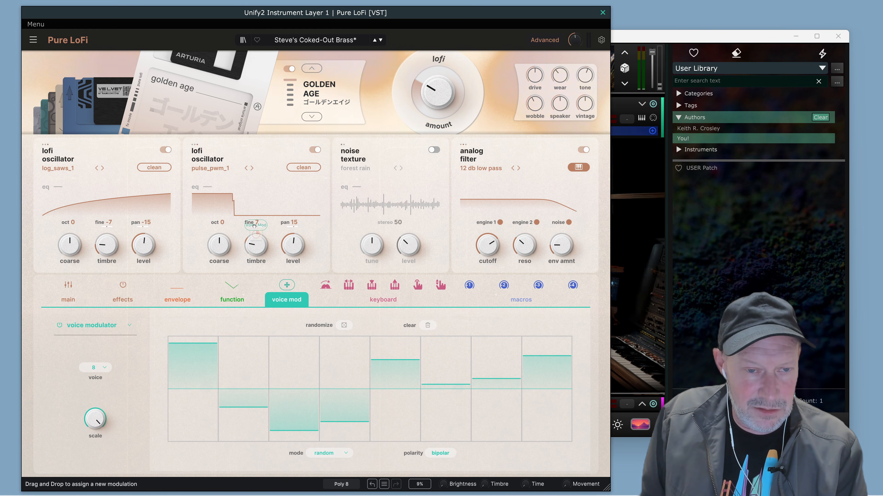
Assign the voice modulator to the fine tuning of both lofi oscillators.
{"action": "left_click_drag", "start_coordinate": [253, 225], "coordinate": [261, 235]}
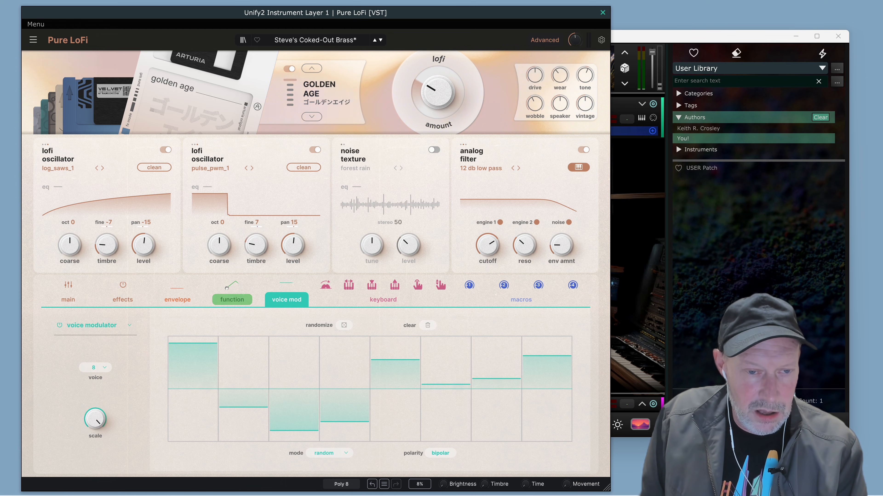
{"action": "left_click_drag", "start_coordinate": [288, 301], "coordinate": [105, 223]}
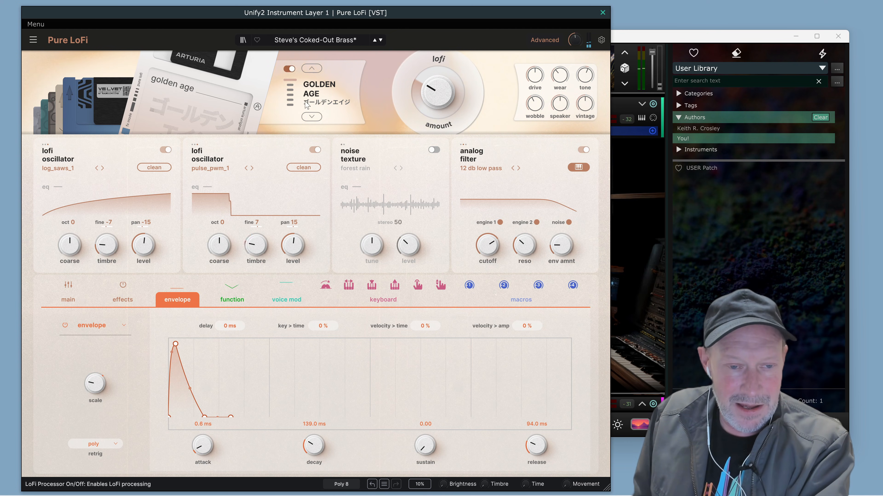
Reduce the voice modulator's scale to 19.2 %.
{"action": "left_click", "coordinate": [280, 300]}
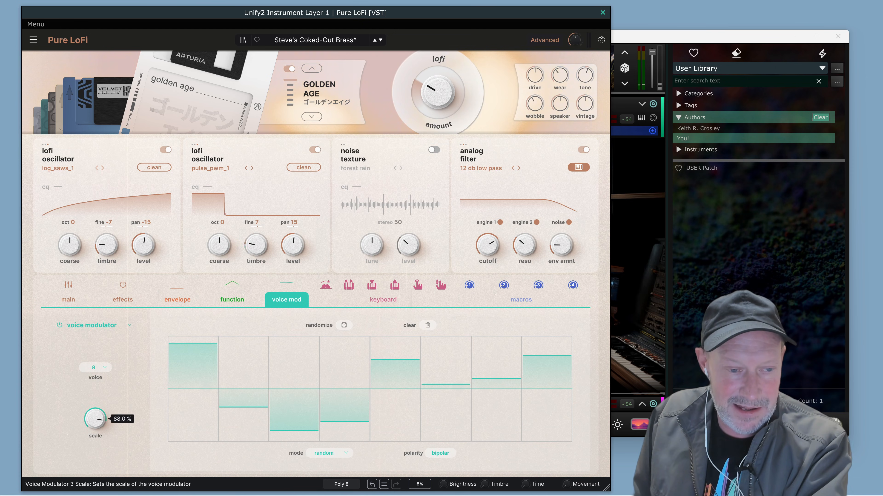
{"action": "left_click_drag", "start_coordinate": [95, 419], "coordinate": [95, 447]}
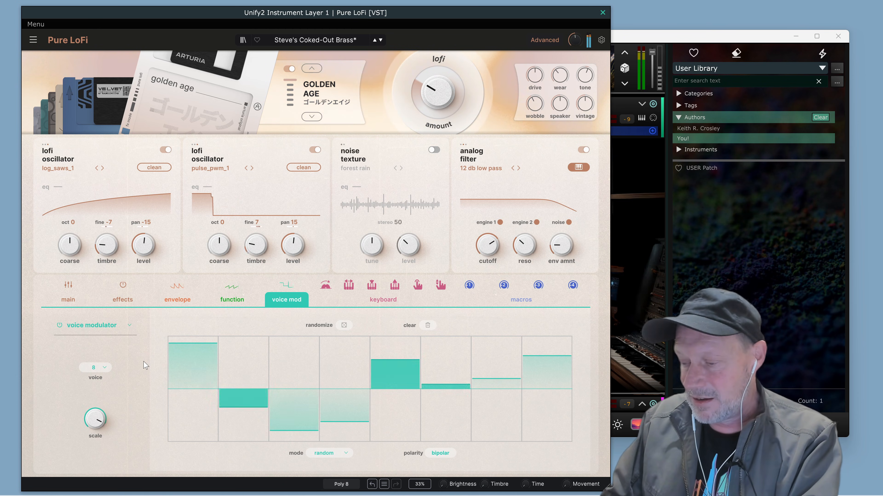
{"action": "mouse_move", "coordinate": [97, 417]}
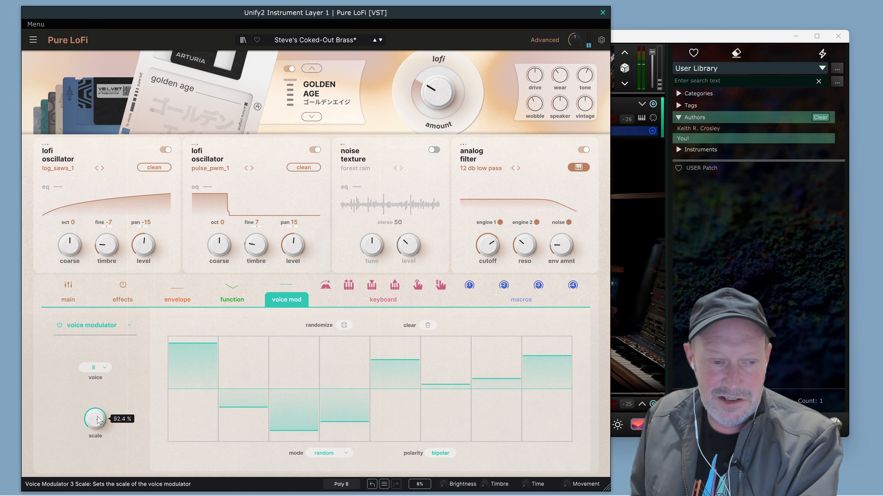
{"action": "left_click_drag", "start_coordinate": [97, 417], "coordinate": [97, 446]}
{"action": "left_click_drag", "start_coordinate": [100, 420], "coordinate": [99, 422]}
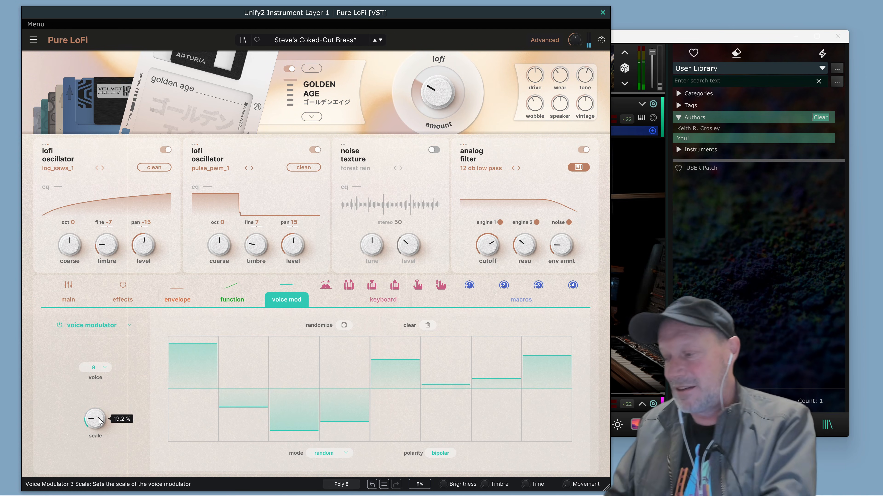
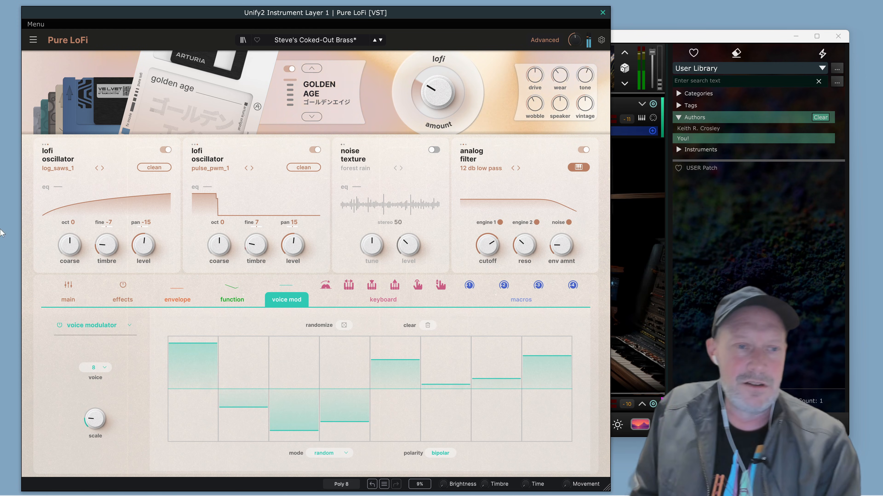
Save the current changes to the "Steve's Coked-Out Brass" preset.
{"action": "left_click", "coordinate": [33, 41]}
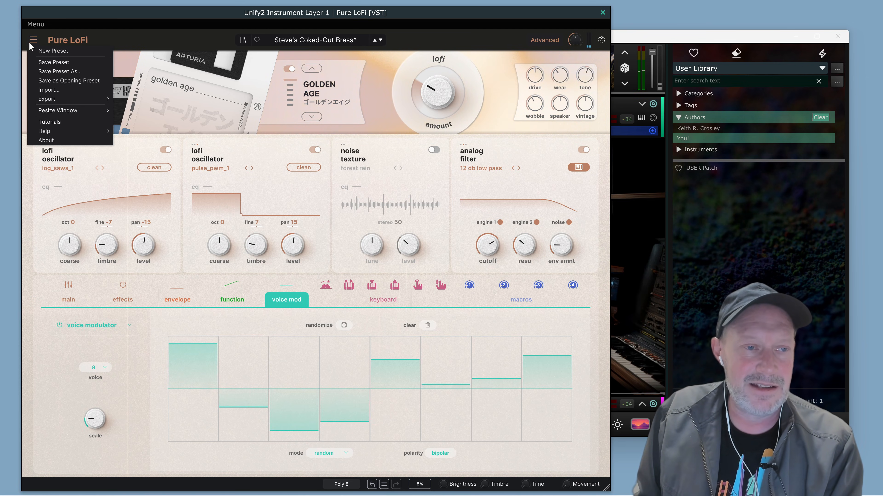
{"action": "left_click", "coordinate": [46, 62]}
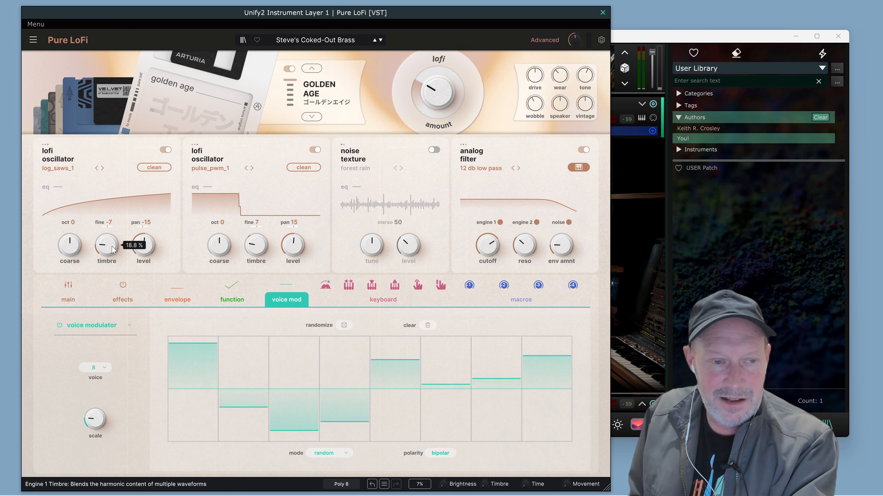
Raise the first lofi oscillator's timbre slightly and assign the voice modulator to the timbre of both lofi oscillators.
{"action": "mouse_move", "coordinate": [112, 249]}
{"action": "left_mouse_down"}
{"action": "mouse_move", "coordinate": [113, 266]}
{"action": "mouse_move", "coordinate": [112, 205]}
{"action": "mouse_move", "coordinate": [112, 255]}
{"action": "left_mouse_up"}
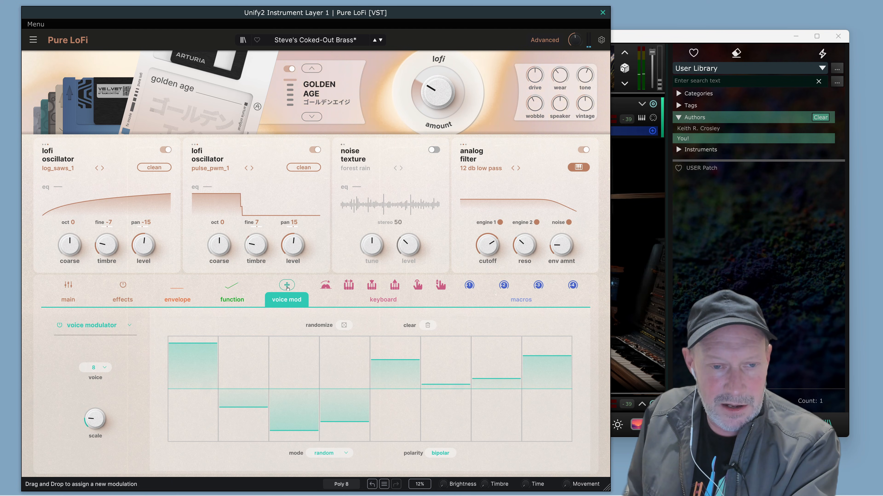
{"action": "left_click_drag", "start_coordinate": [287, 288], "coordinate": [201, 278]}
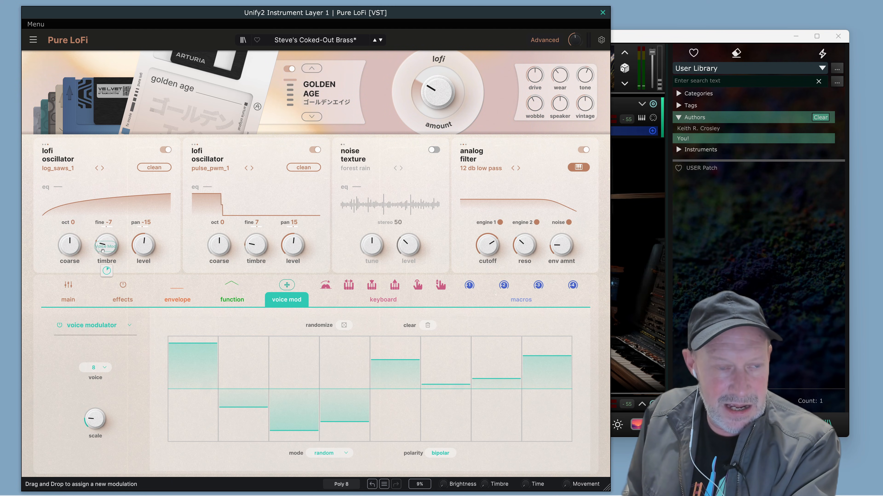
{"action": "left_click_drag", "start_coordinate": [102, 251], "coordinate": [103, 256]}
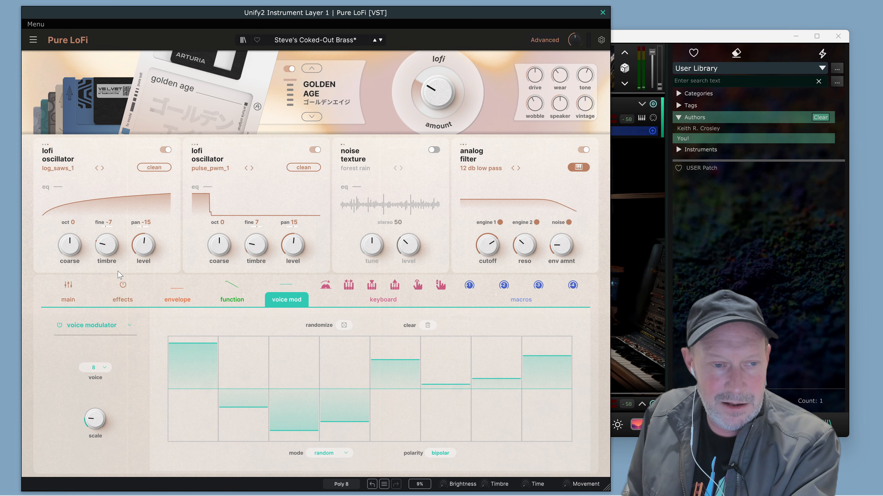
{"action": "mouse_move", "coordinate": [108, 273]}
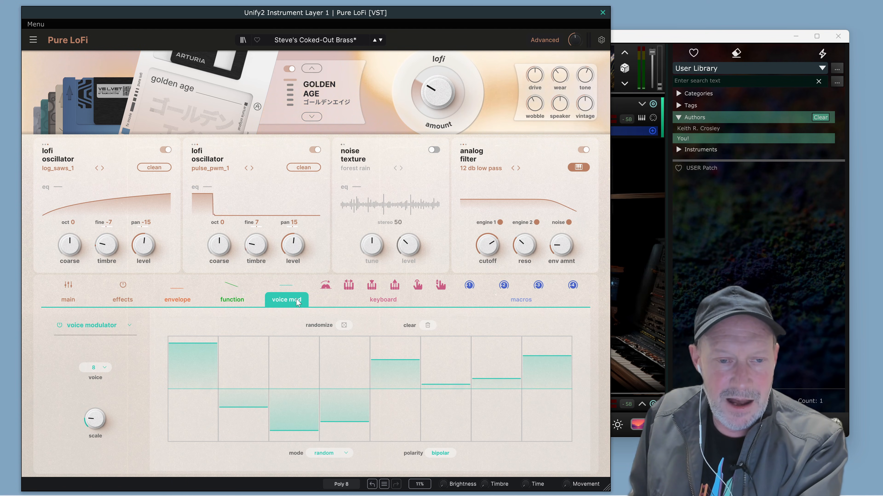
{"action": "mouse_move", "coordinate": [288, 285]}
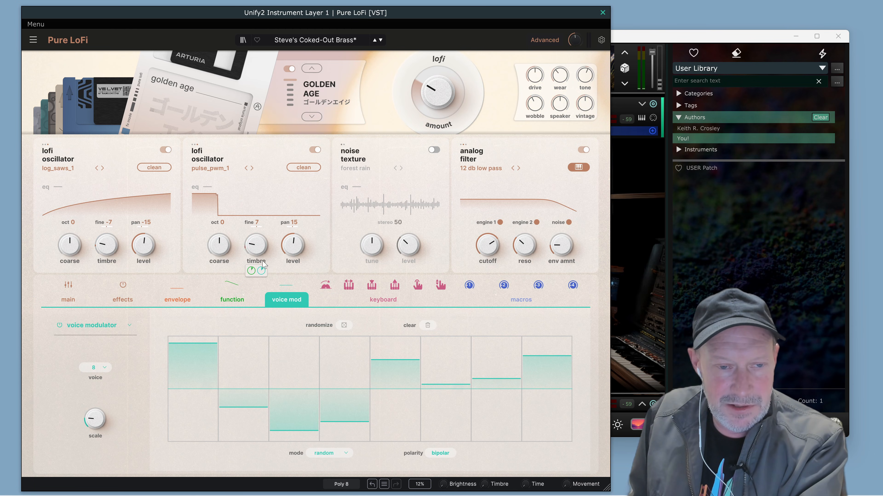
{"action": "mouse_move", "coordinate": [262, 271]}
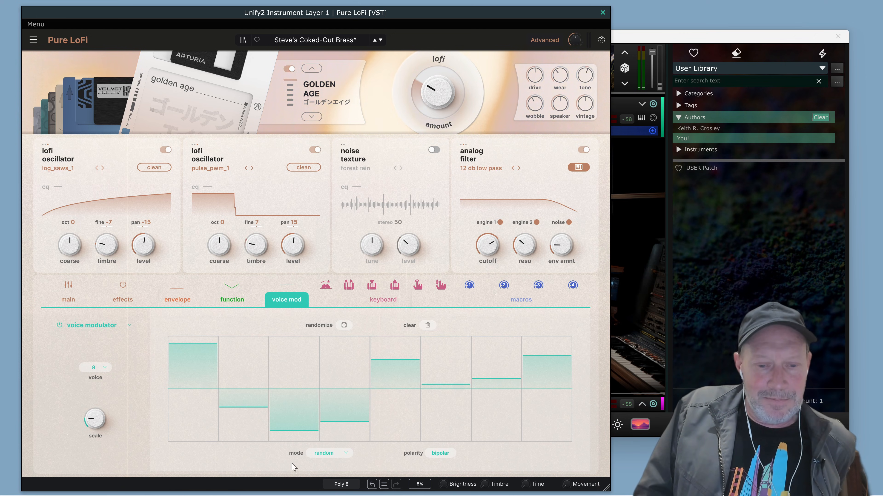
Switch to the "DARE TO KEEP MODULATING YOUR SYNTHS" notes in Notepad and copy the link under "Synthesis and sound design as a folk art".
{"action": "mouse_move", "coordinate": [268, 487]}
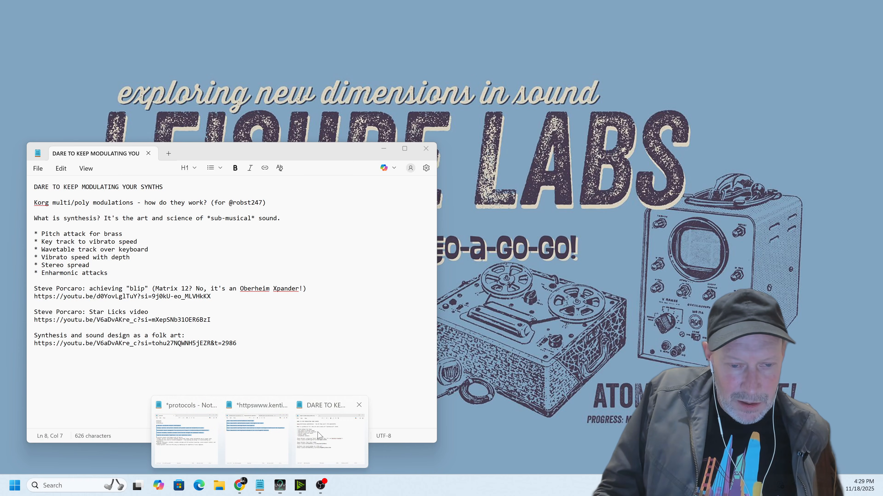
{"action": "left_click", "coordinate": [298, 439]}
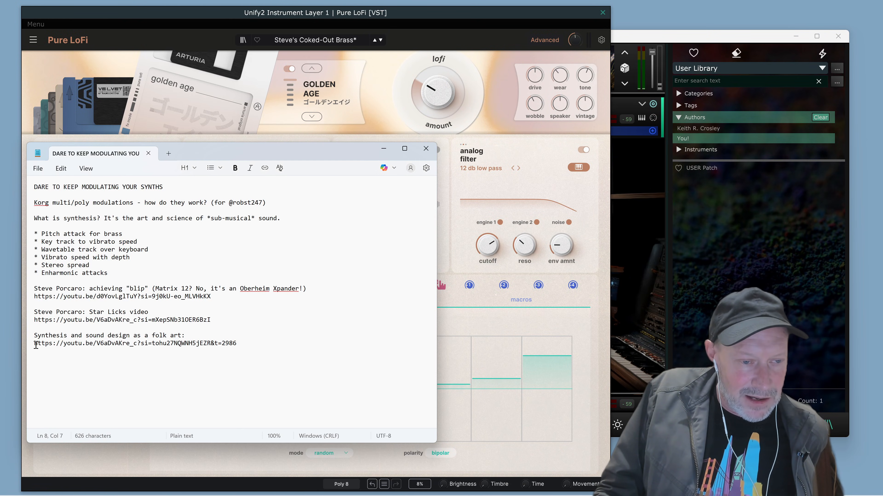
{"action": "left_click_drag", "start_coordinate": [35, 344], "coordinate": [260, 348]}
{"action": "key", "text": "ctrl+c"}
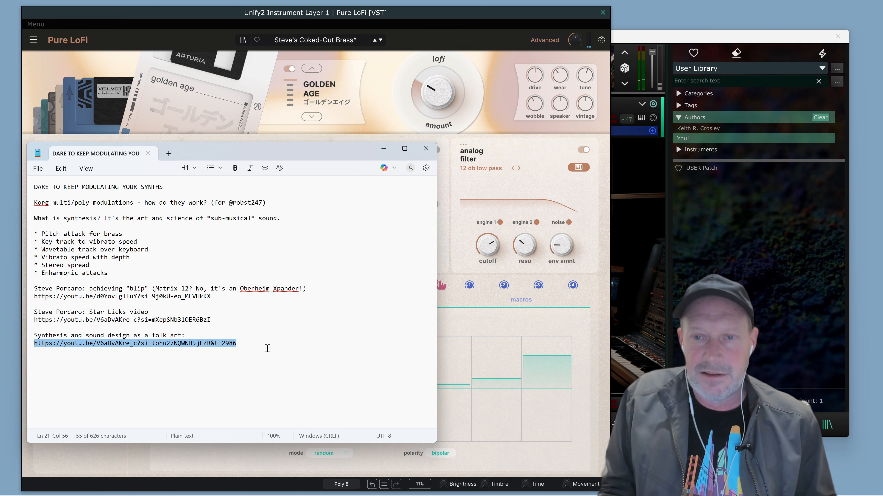
Switch to the Chrome window showing "porcaro synthesize analog brass", load the copied YouTube link there, watch the excerpt and pause it.
{"action": "mouse_move", "coordinate": [249, 491]}
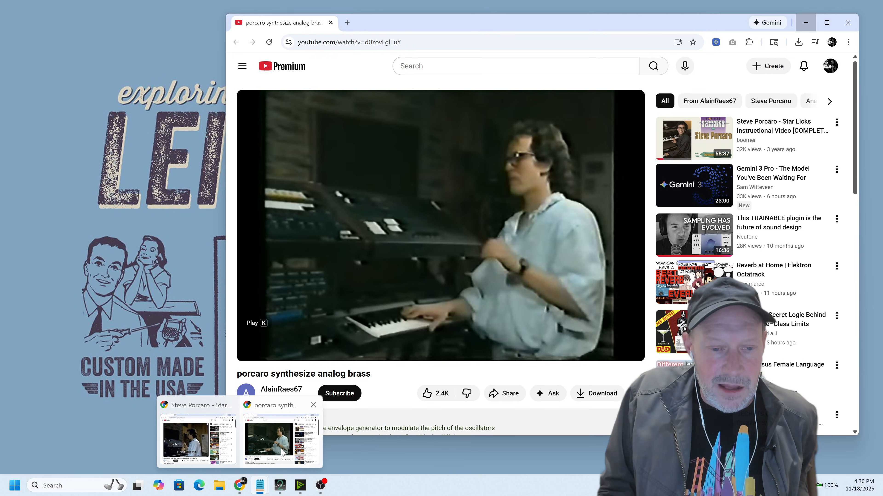
{"action": "left_click", "coordinate": [281, 450]}
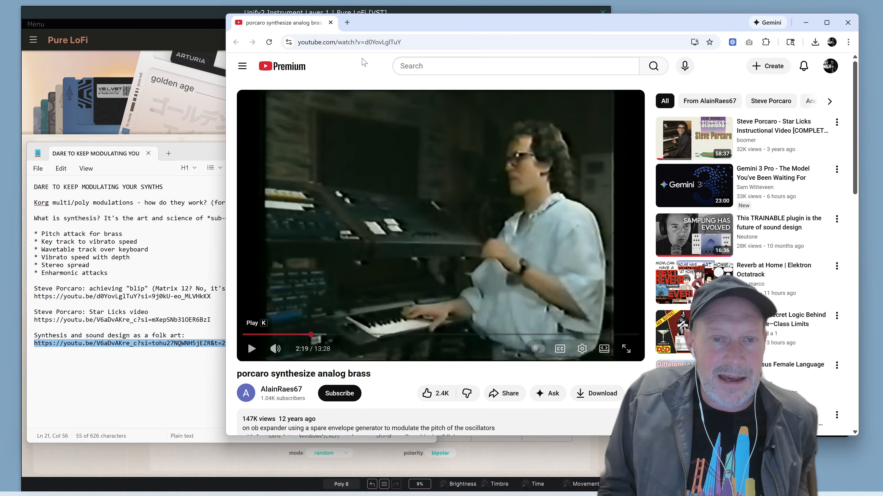
{"action": "left_click", "coordinate": [352, 43]}
{"action": "key", "text": "ctrl+v"}
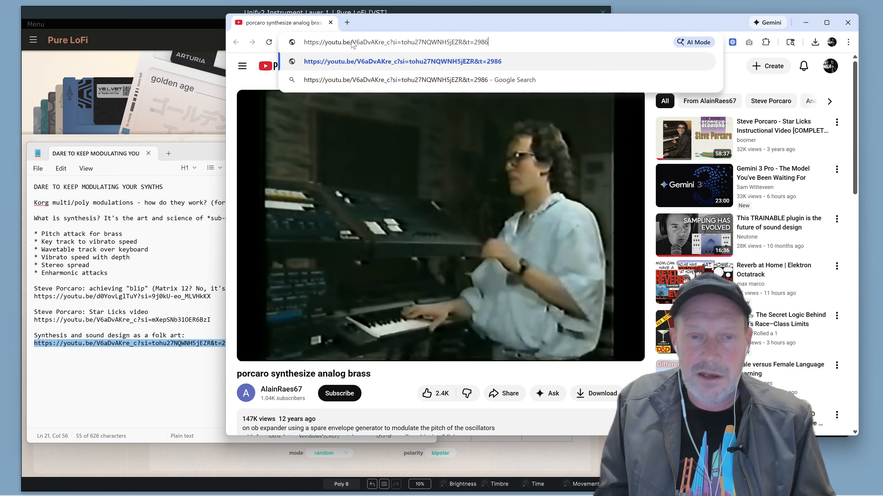
{"action": "key", "text": "Return"}
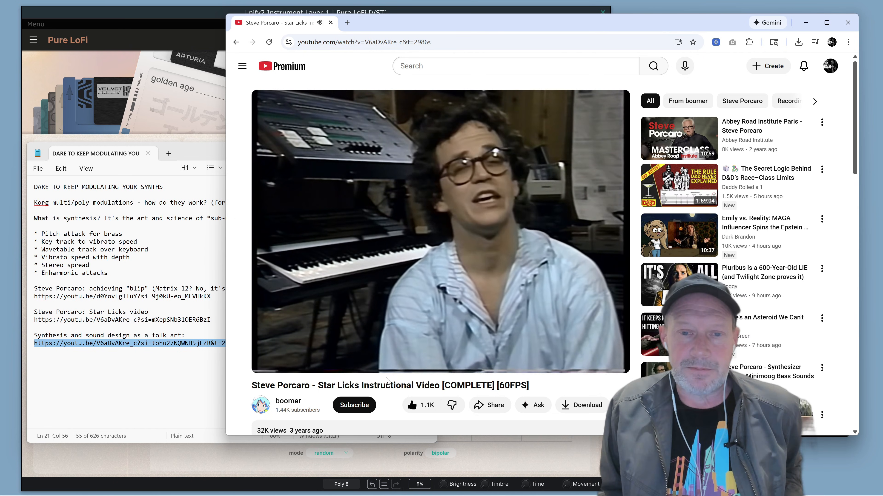
{"action": "mouse_move", "coordinate": [278, 359]}
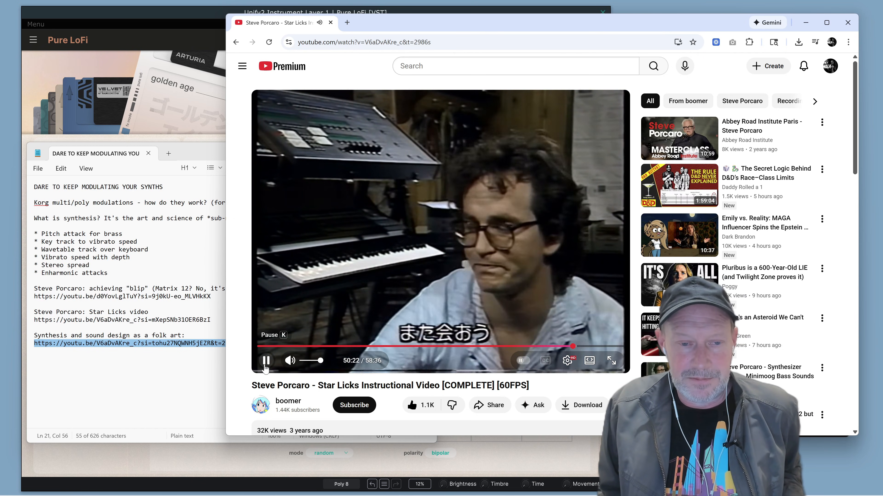
{"action": "left_click", "coordinate": [276, 369]}
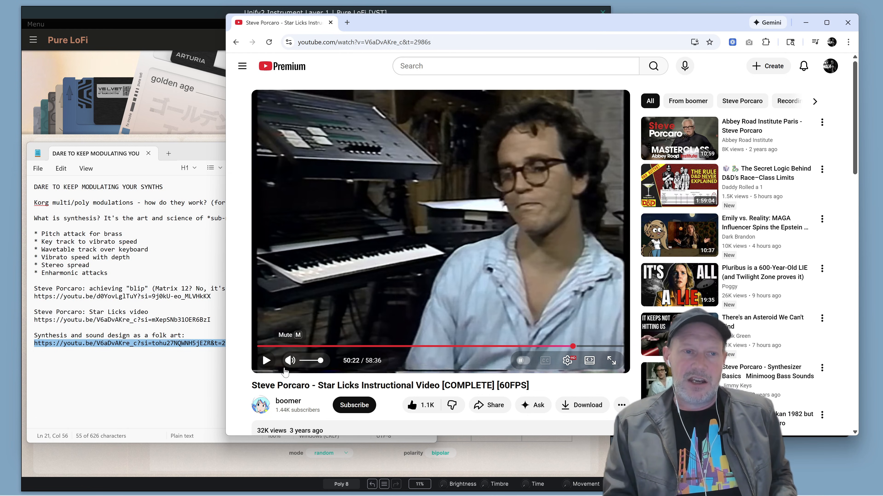
Switch back to Pure LoFi, then return to Chrome and resume the Steve Porcaro Star Licks video.
{"action": "left_click", "coordinate": [83, 25]}
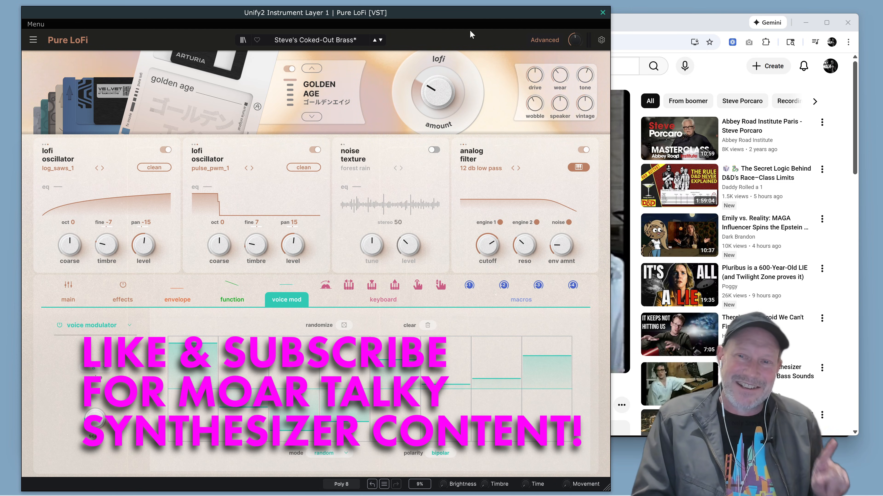
{"action": "left_click", "coordinate": [696, 26]}
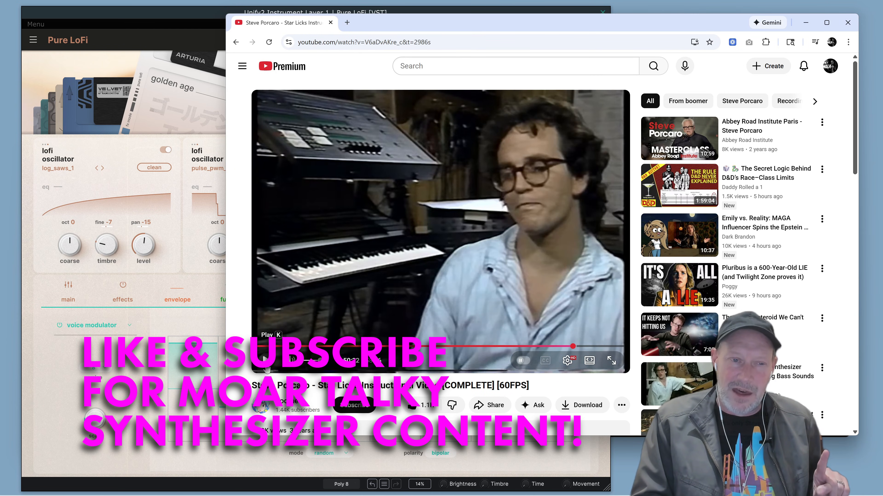
{"action": "left_click", "coordinate": [264, 360]}
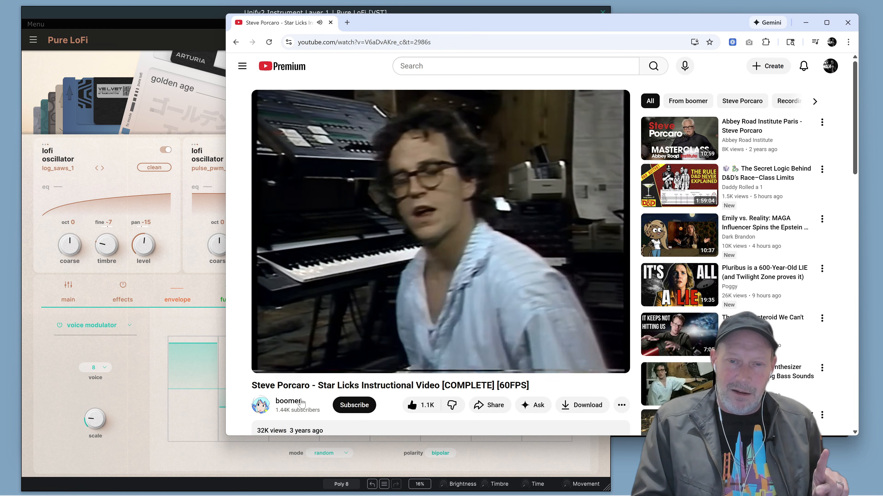